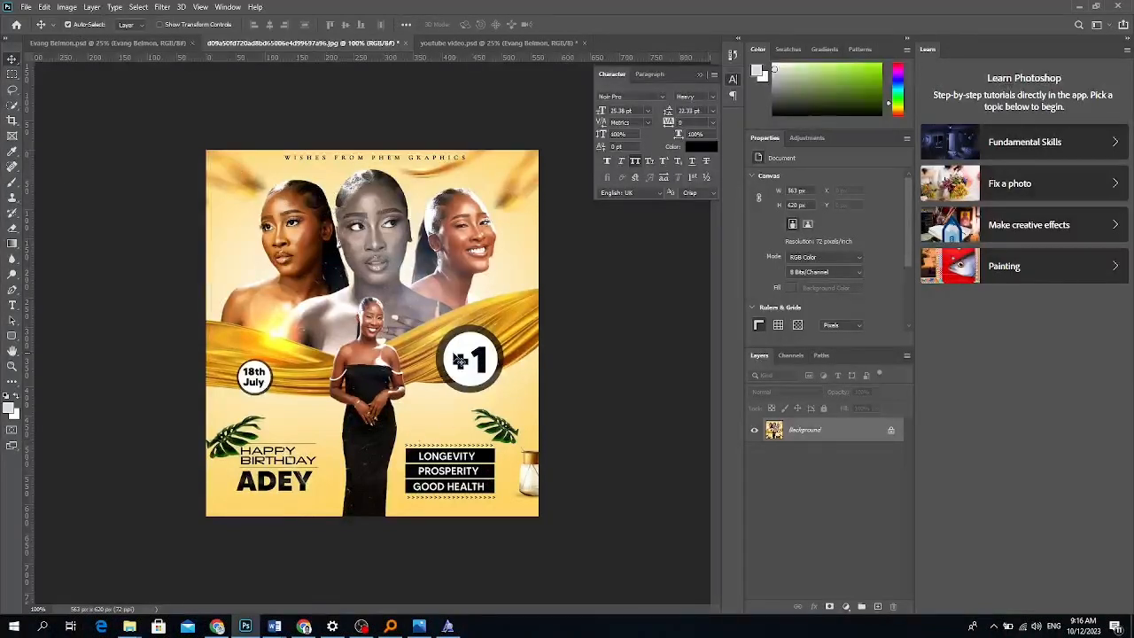
click(177, 43)
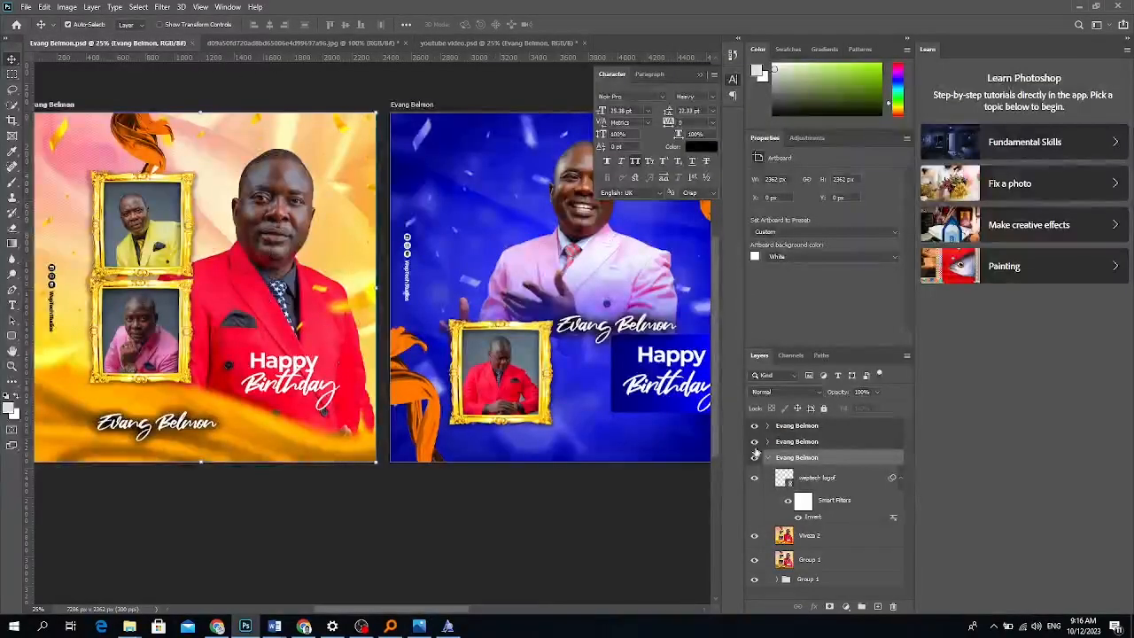
click(802, 542)
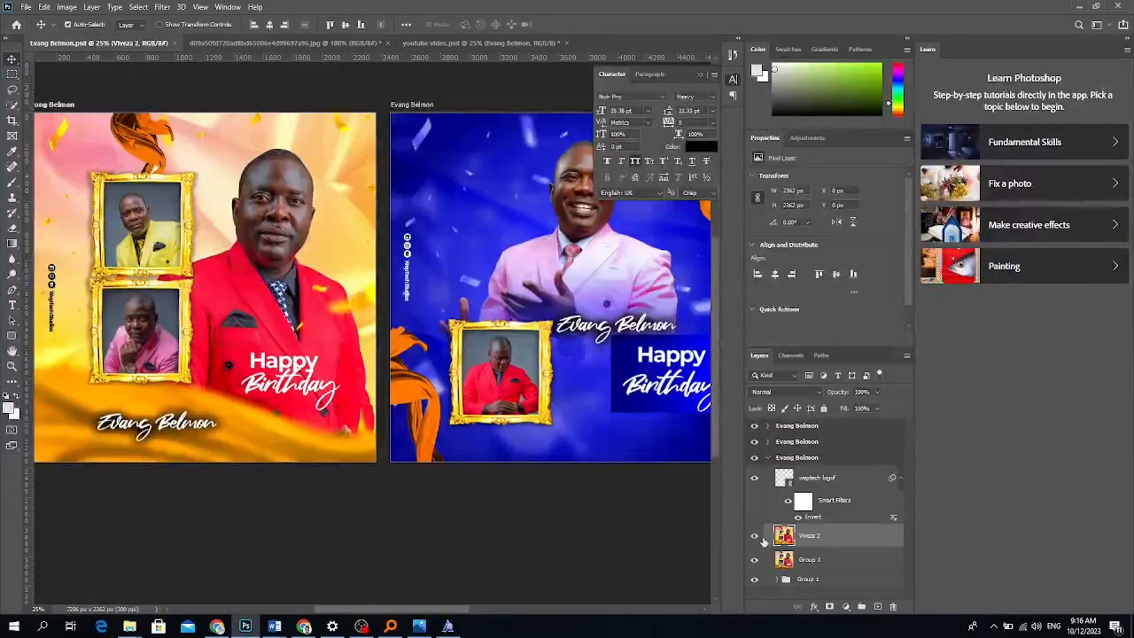
drag(755, 538, 755, 559)
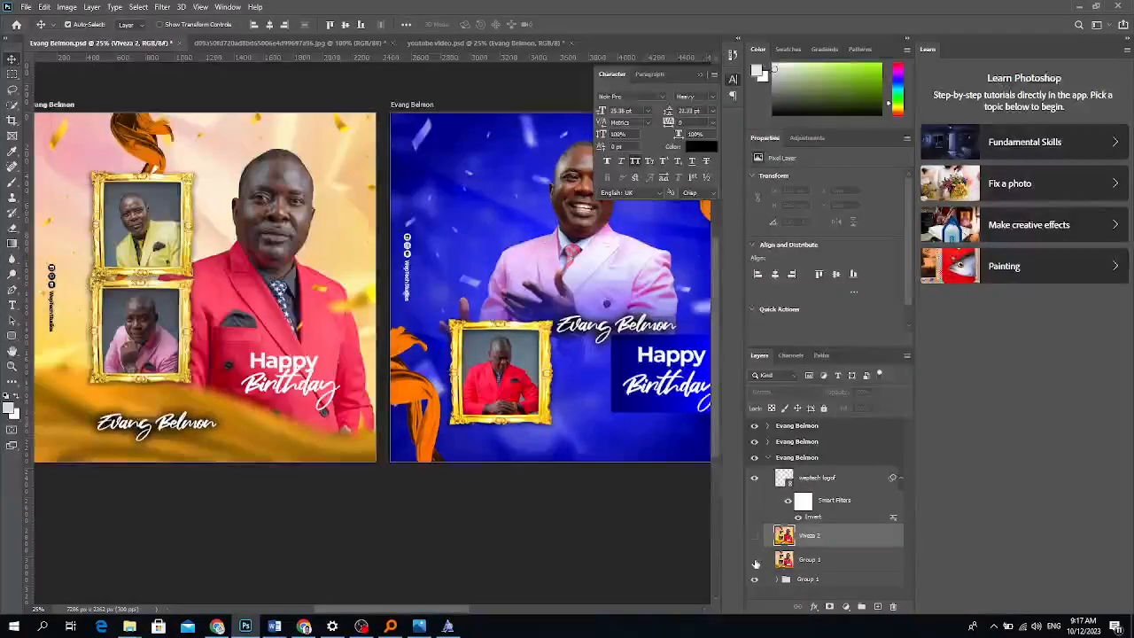
click(531, 267)
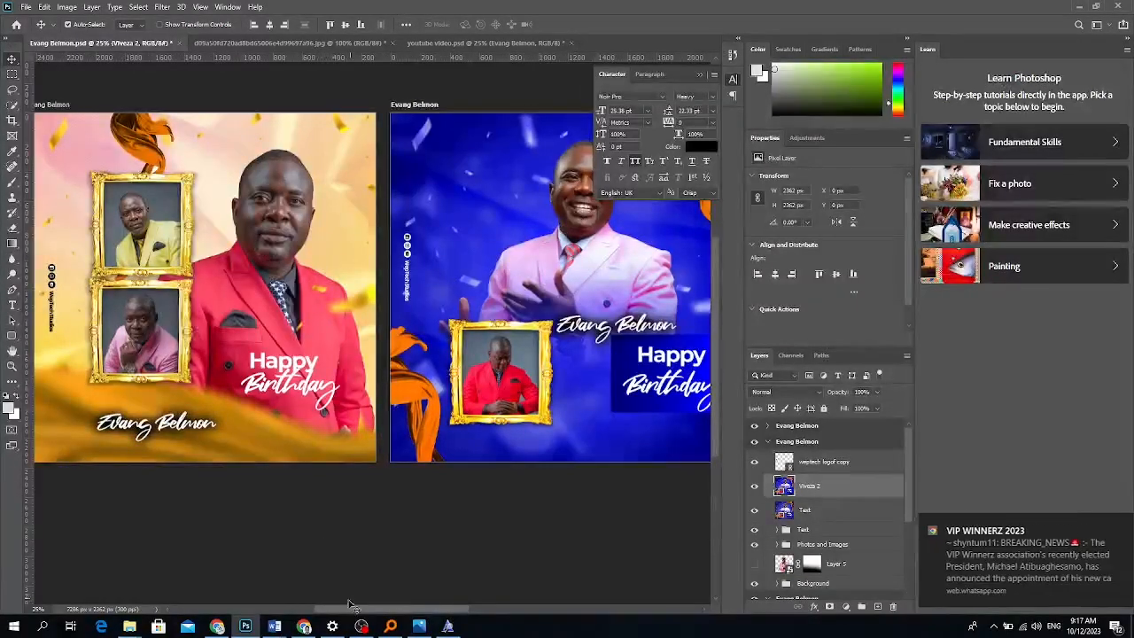
drag(350, 609, 394, 612)
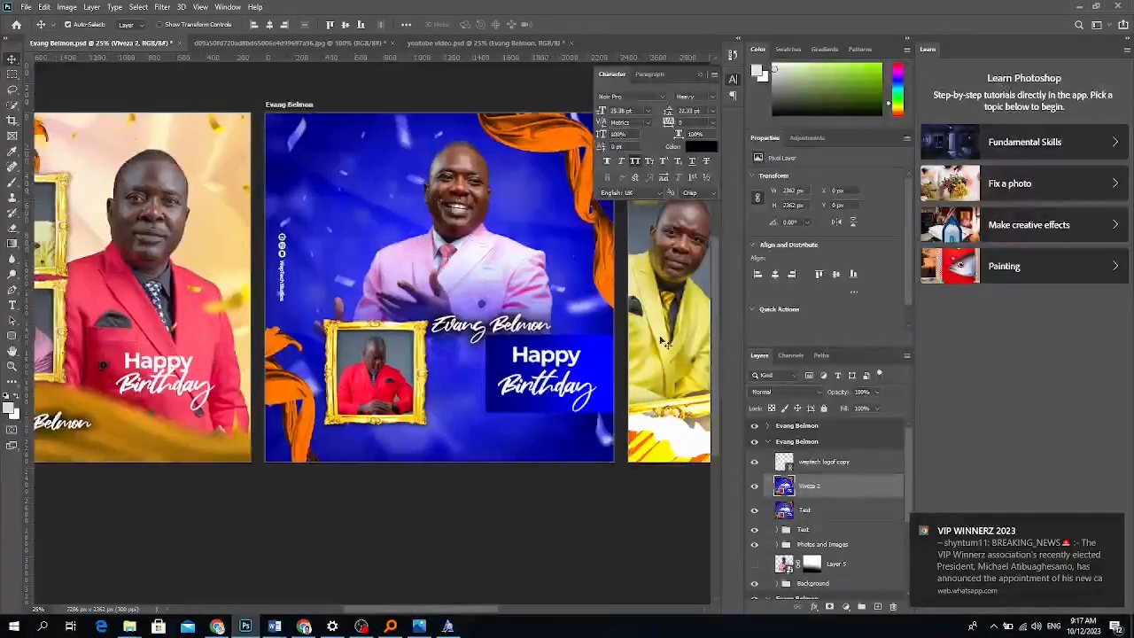
click(755, 486)
click(755, 510)
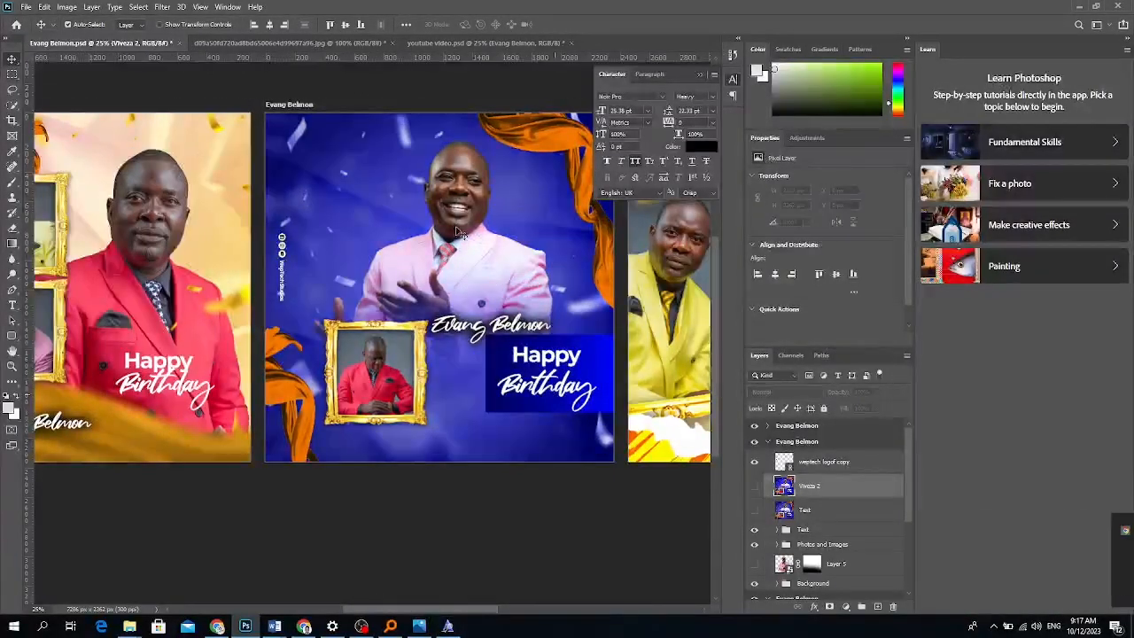
drag(460, 212, 374, 456)
key(ctrl+z)
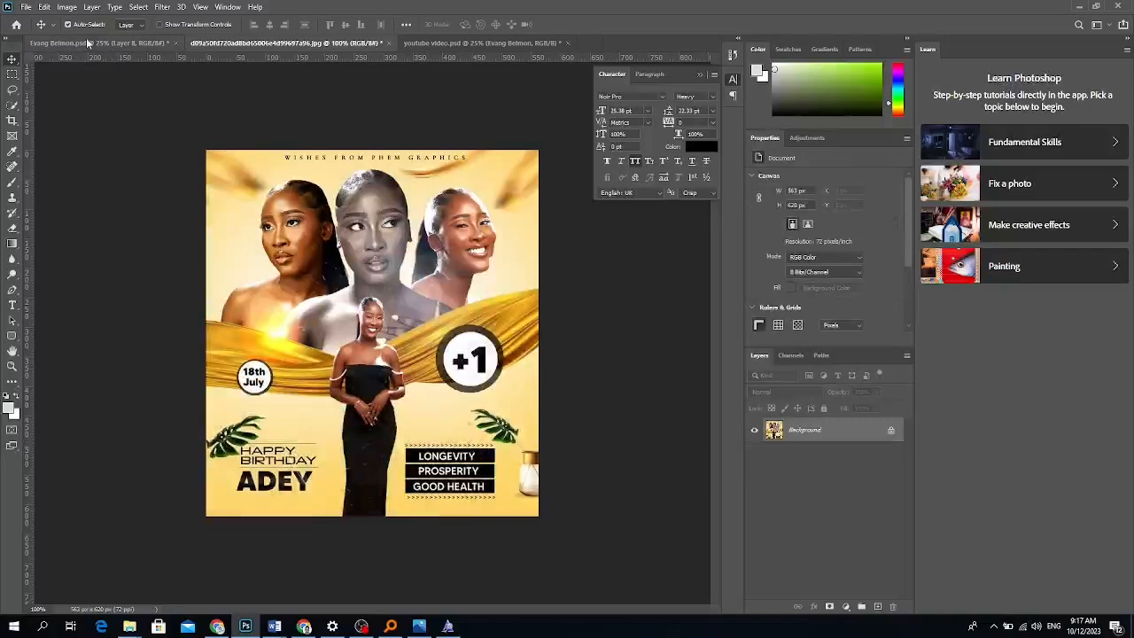
Resample the flyer to 300 pixels/inch and zoom out to see it whole.
click(67, 6)
click(89, 96)
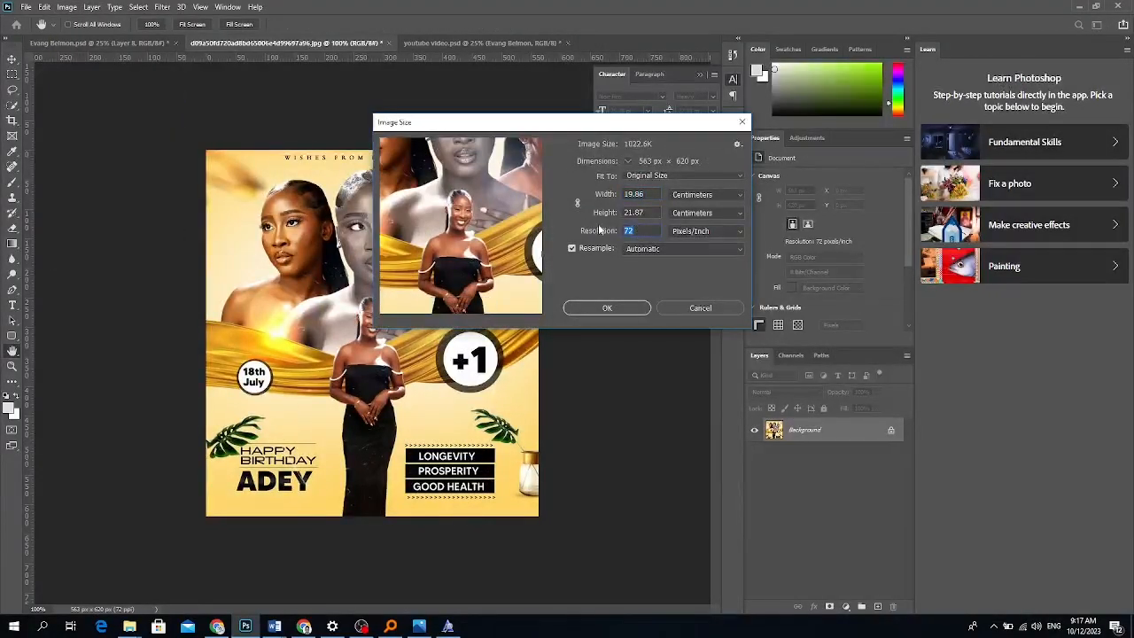
text(300)
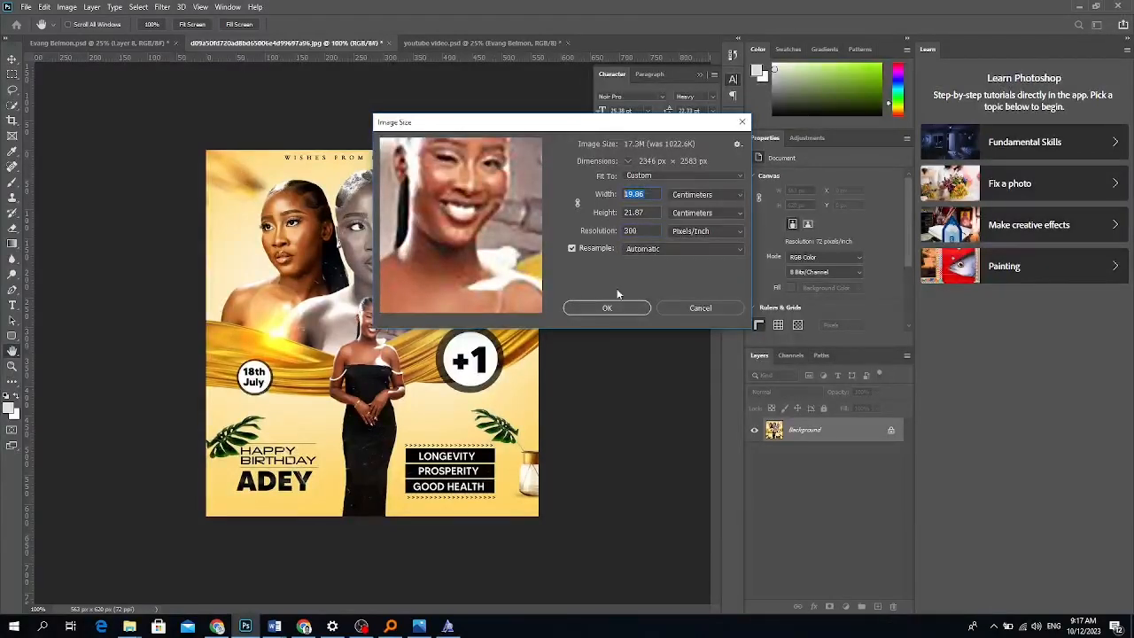
click(606, 307)
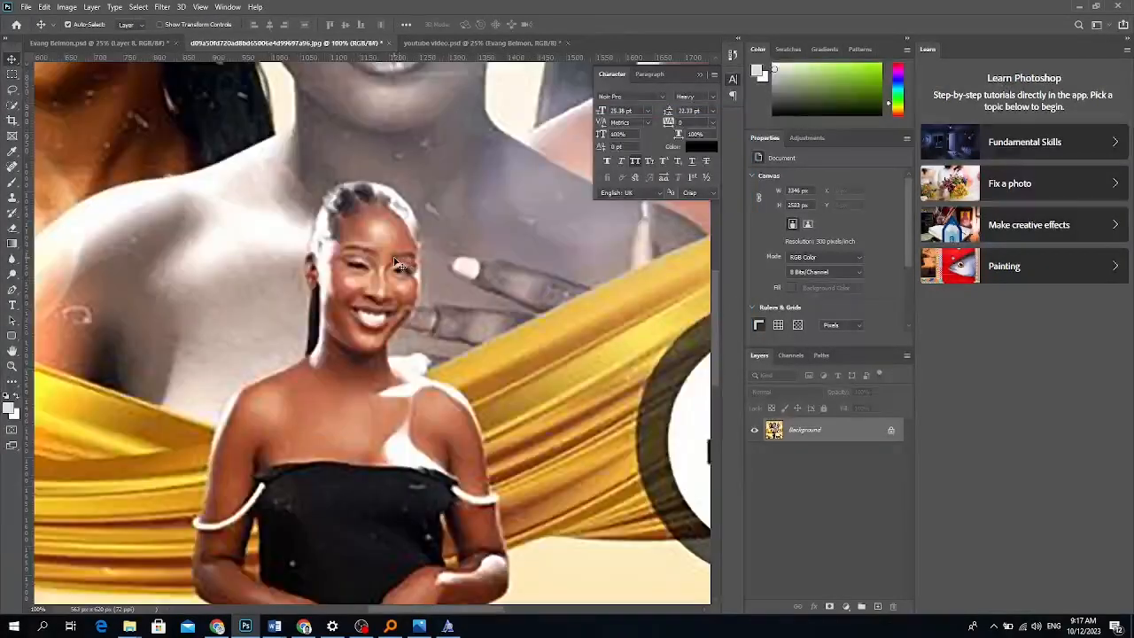
key(ctrl+minus)
key(ctrl+minus)
key(ctrl+minus)
key(ctrl+minus)
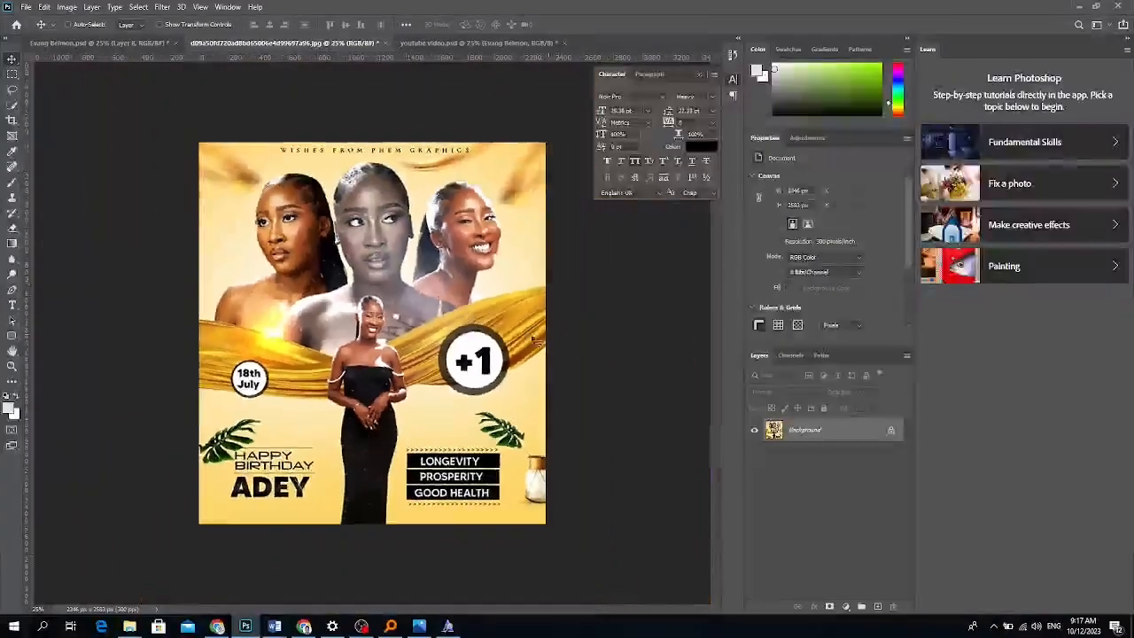
Cancel Place Linked and bring the pink-suit man's photo into the flyer, slightly smaller.
click(25, 7)
click(44, 248)
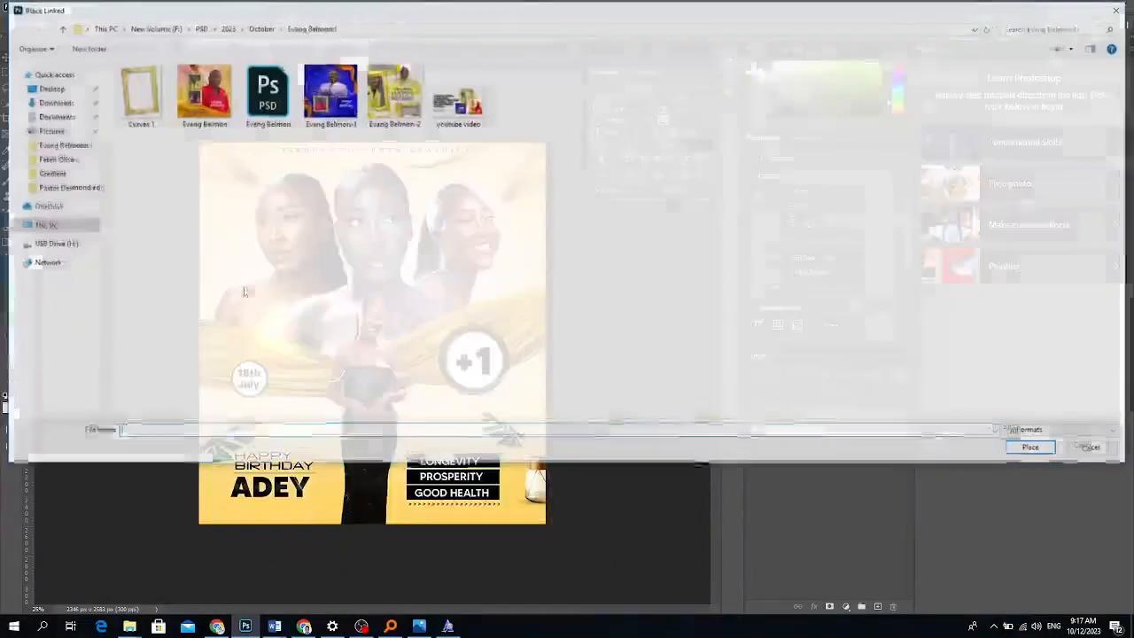
key(Escape)
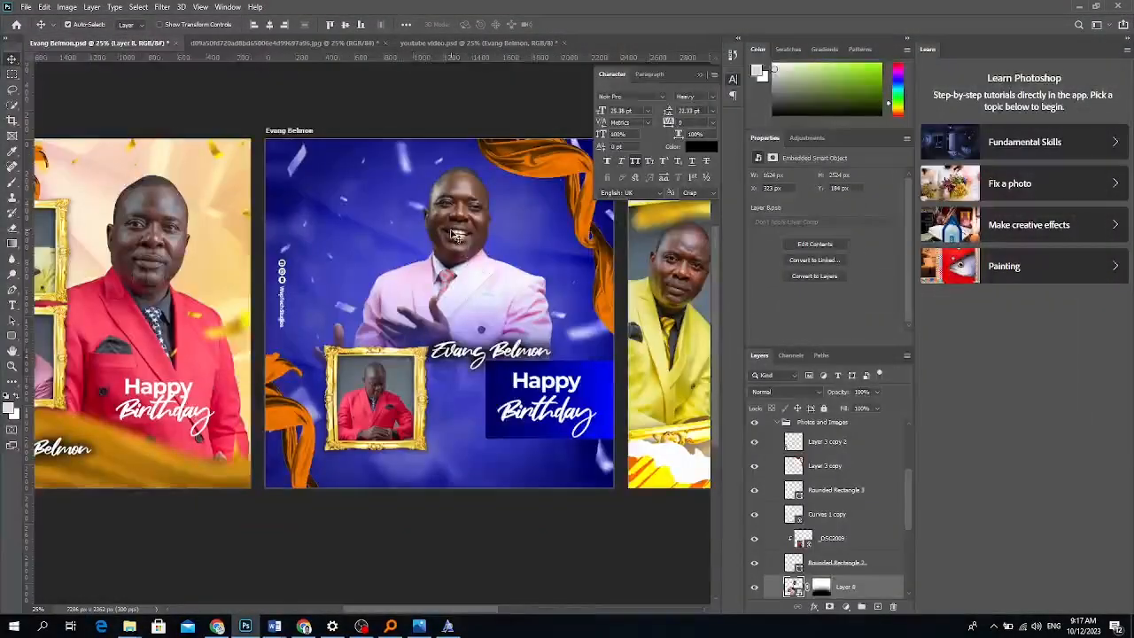
click(266, 43)
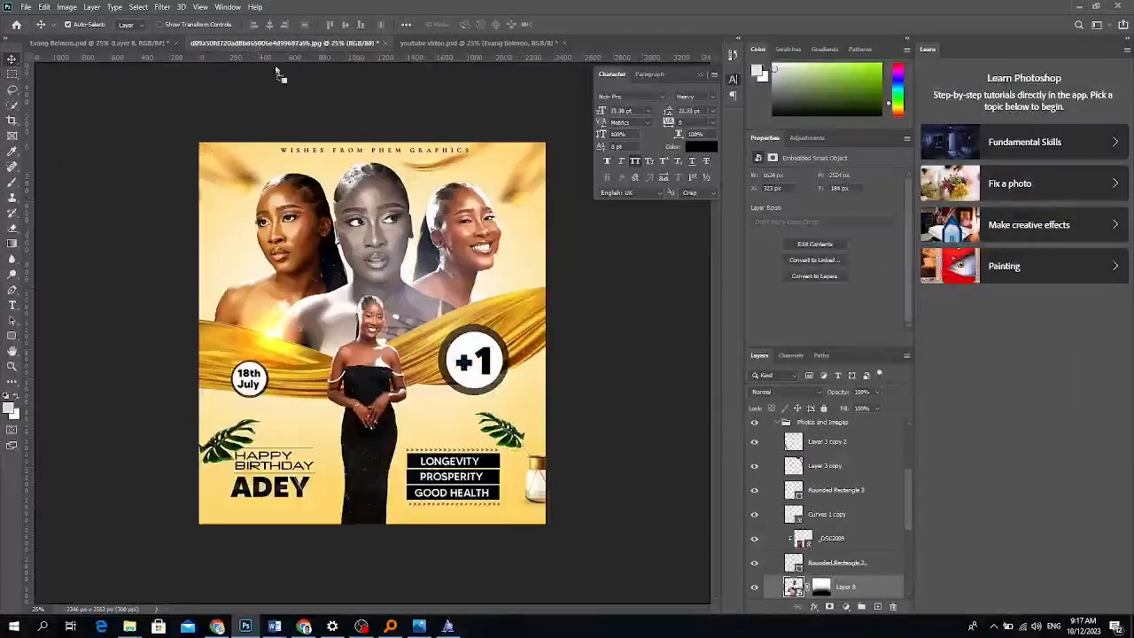
drag(377, 438, 382, 443)
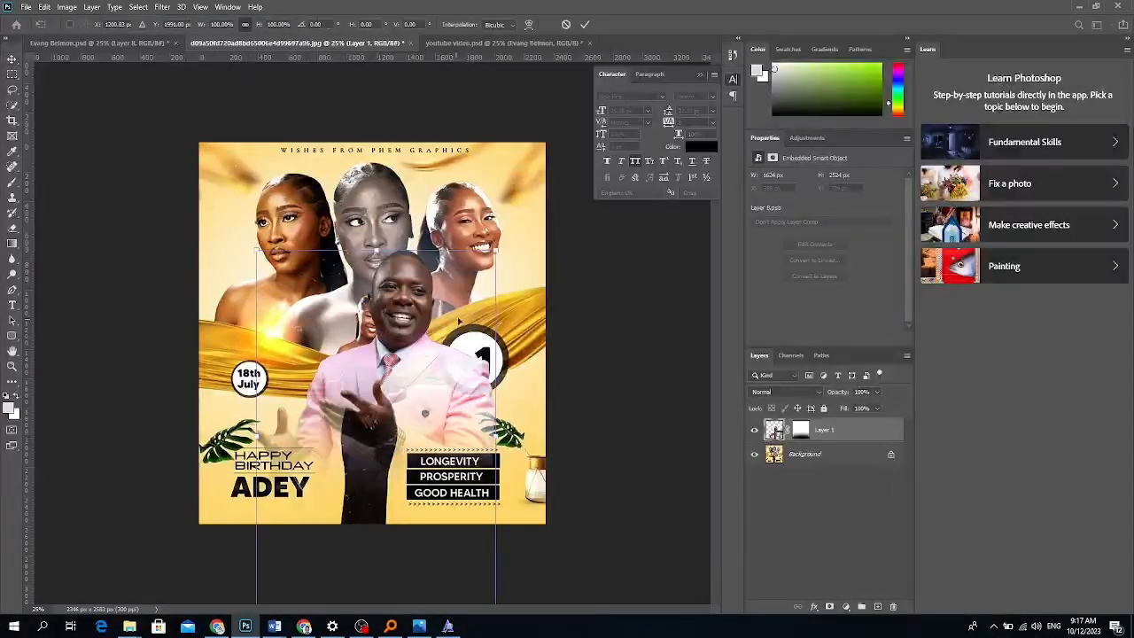
drag(494, 253, 484, 264)
drag(416, 410, 405, 425)
key(Return)
Delete the pink-suit photo's layer mask, then shrink and position it at the flyer's lower centre.
right_click(800, 430)
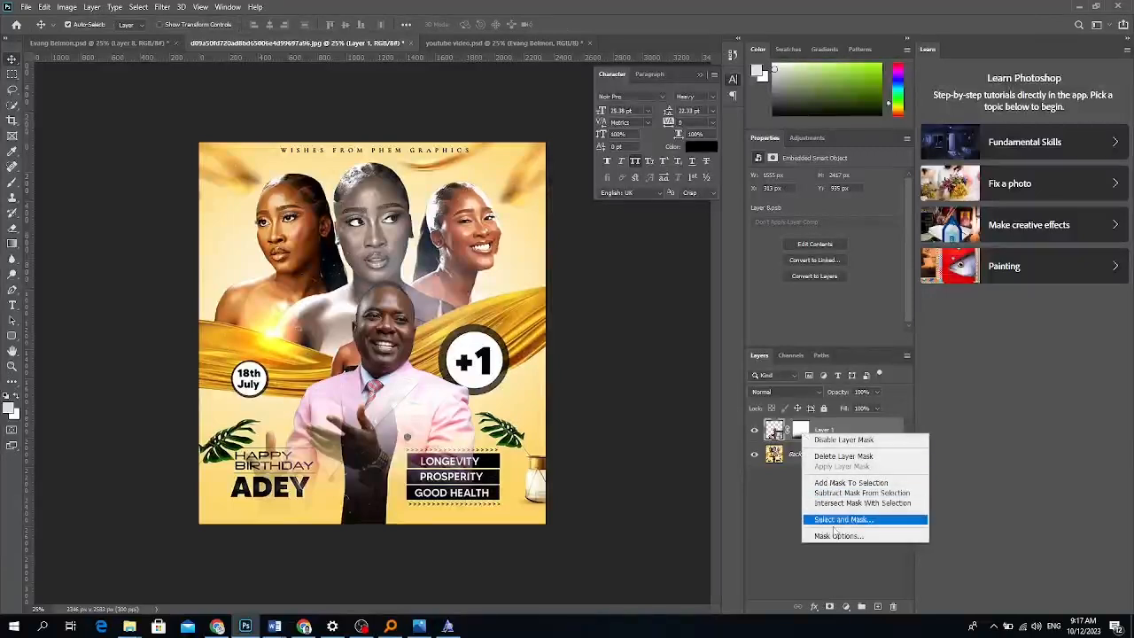
click(841, 455)
drag(383, 456, 365, 483)
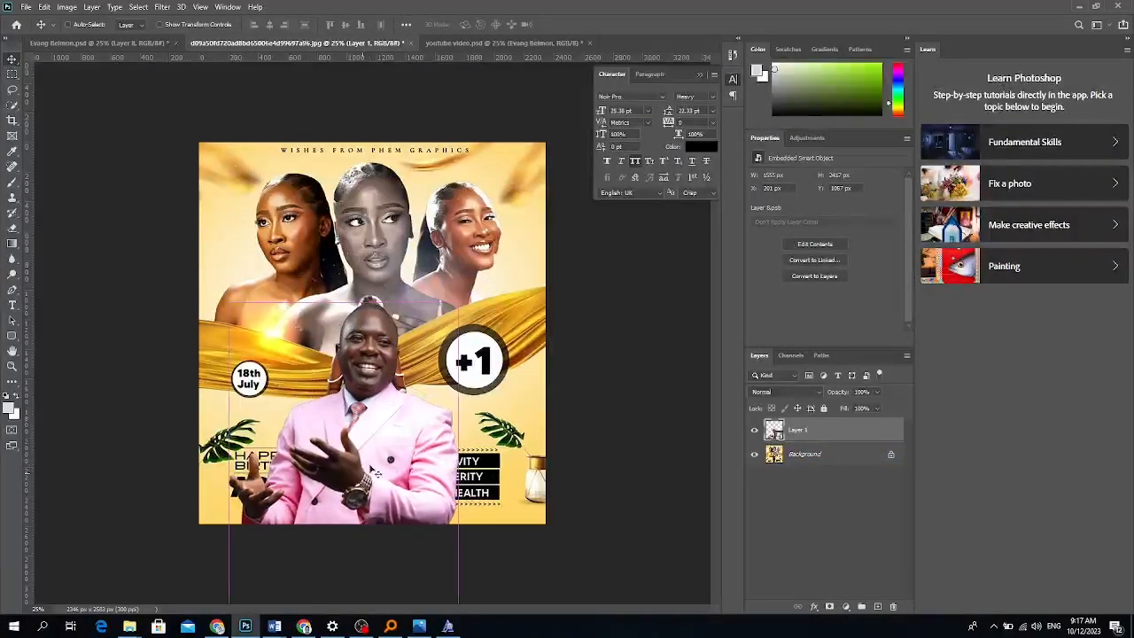
key(ctrl+t)
drag(458, 303, 437, 333)
drag(374, 419, 386, 426)
key(Return)
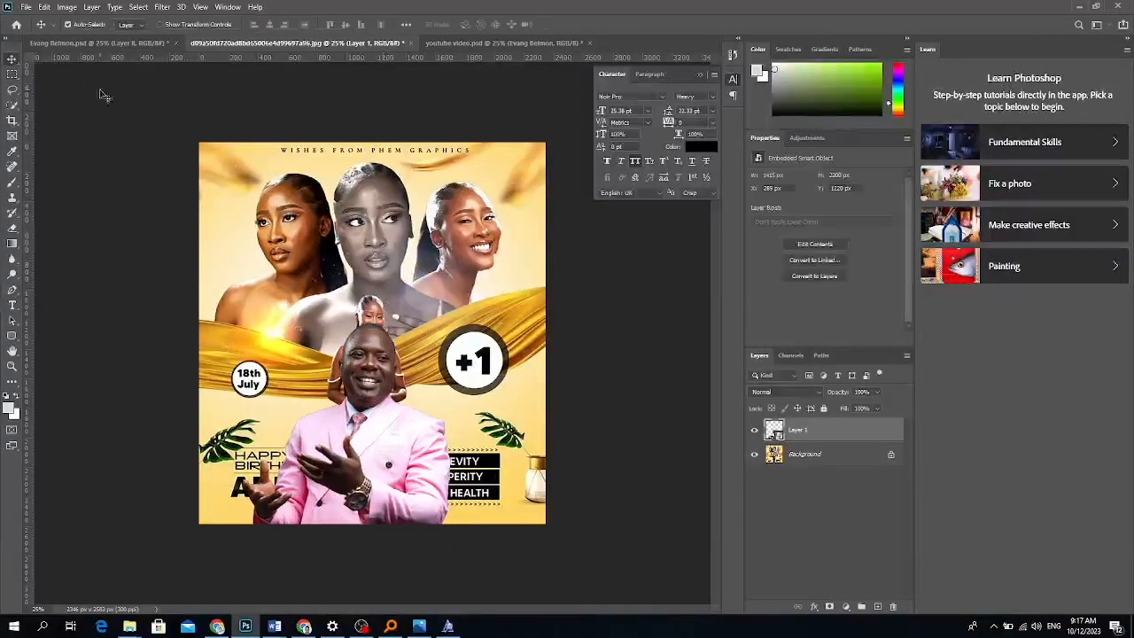
click(115, 49)
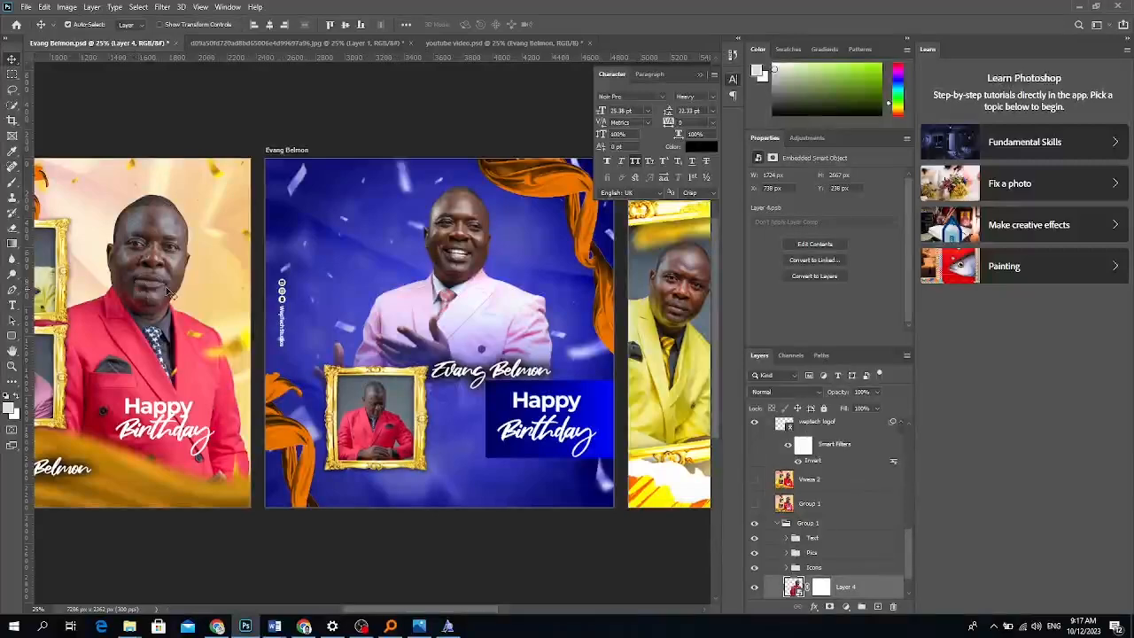
Drag the red-suit man's photo into the flyer's right side.
key(ctrl+Tab)
drag(312, 241, 431, 357)
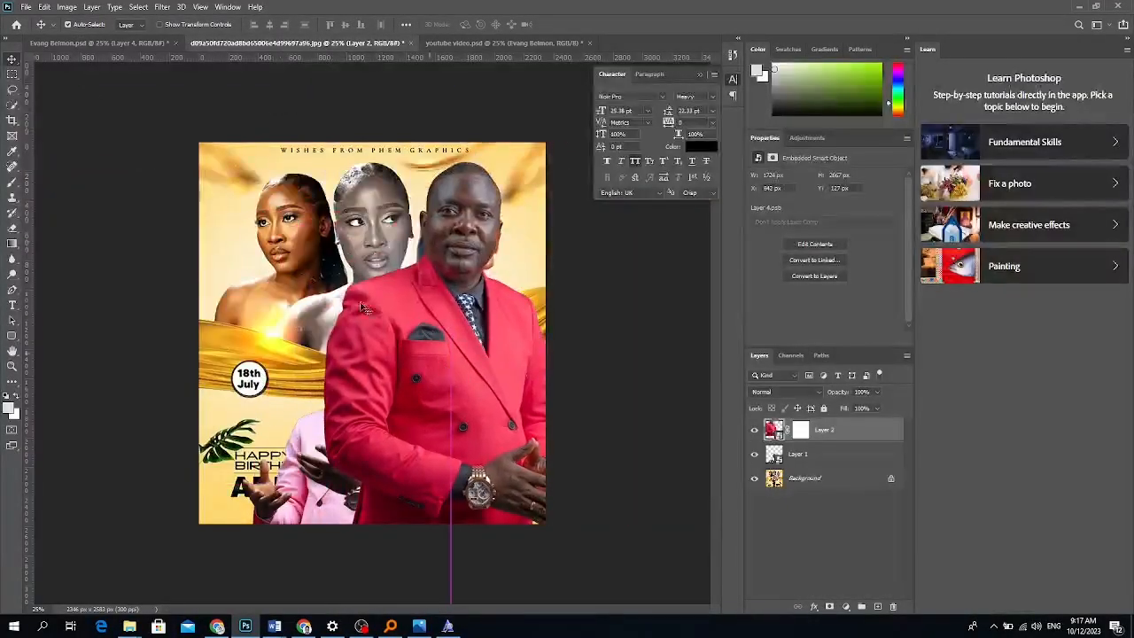
click(98, 42)
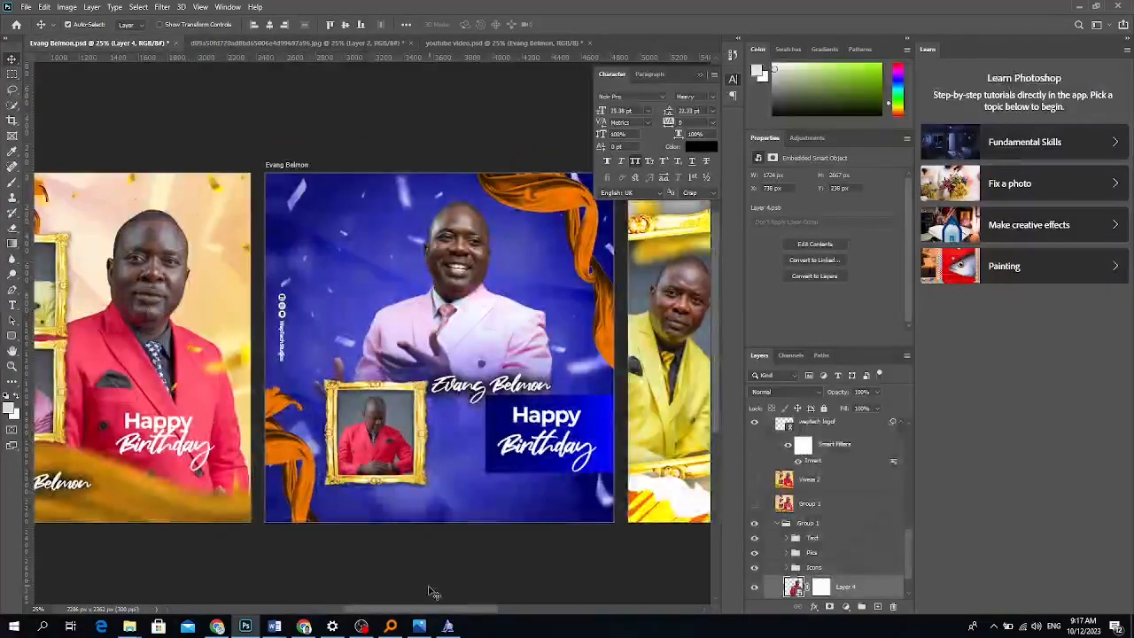
Hide the yellow artboard's backdrop and Group 2, then carry the yellow-suit man into the flyer.
drag(422, 610, 485, 626)
click(608, 313)
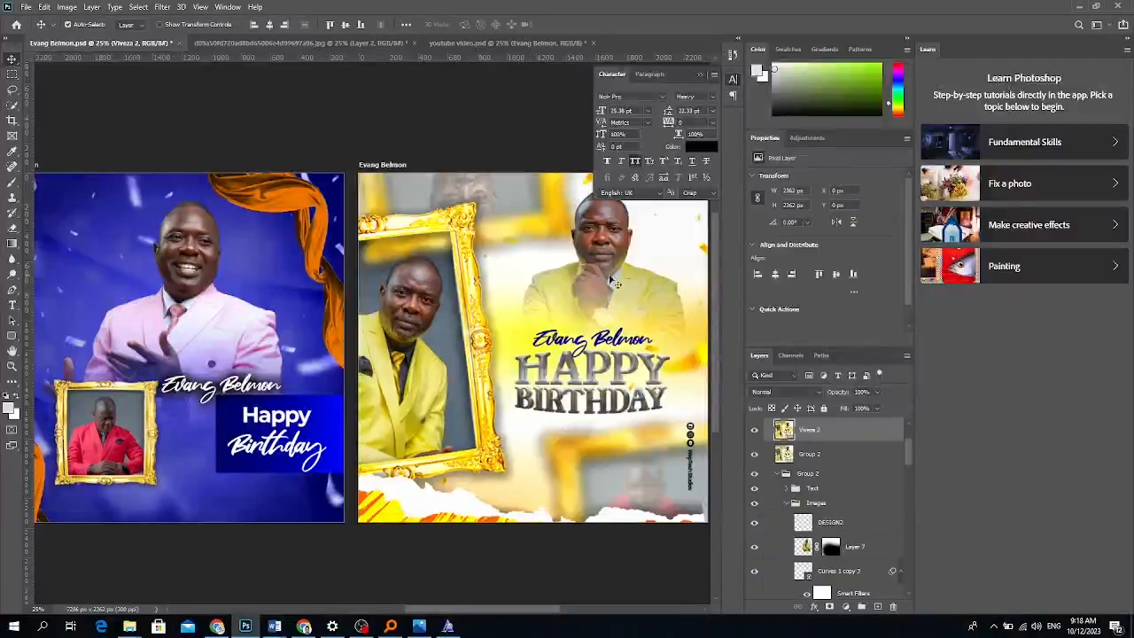
click(754, 431)
click(753, 454)
click(803, 547)
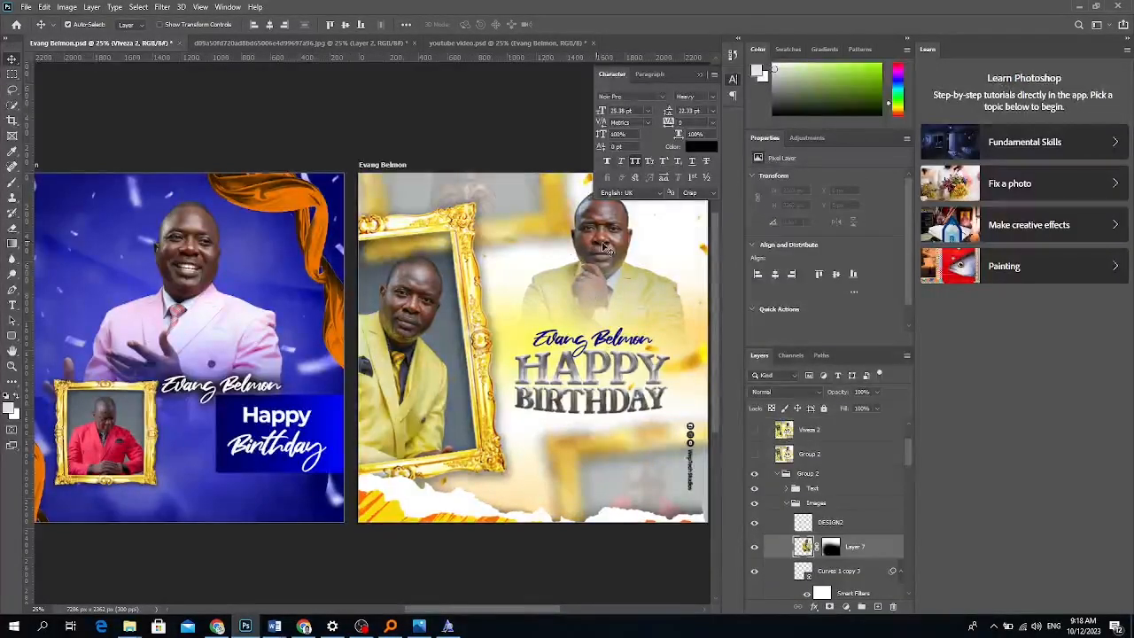
drag(832, 546, 390, 272)
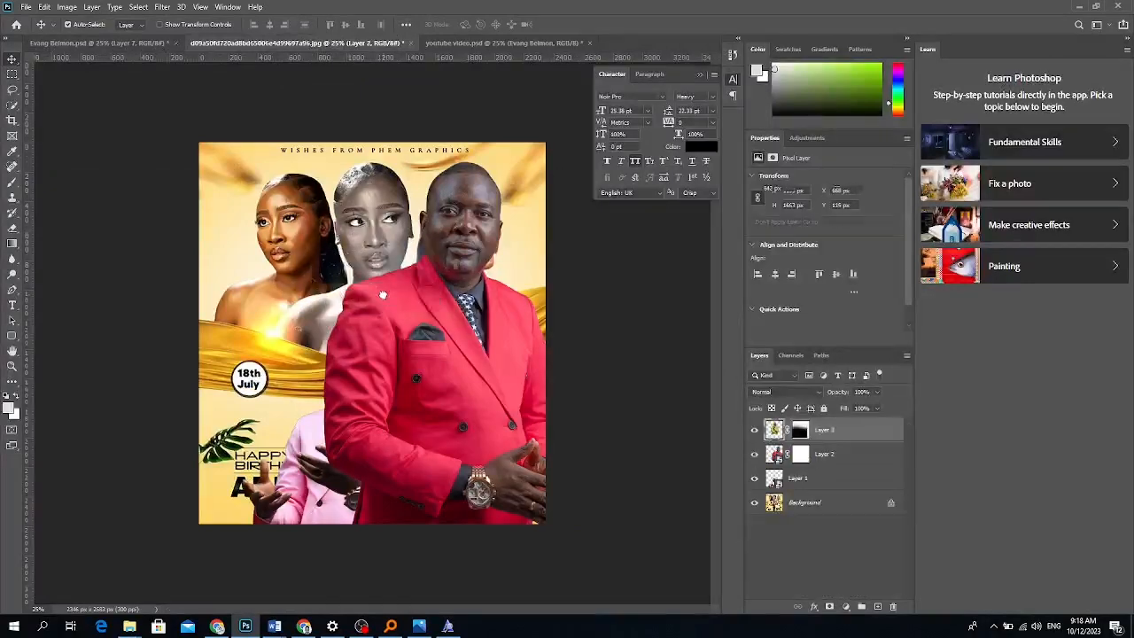
Delete the yellow-suit photo's layer mask and move him to the flyer's middle.
click(797, 433)
right_click(797, 432)
click(837, 453)
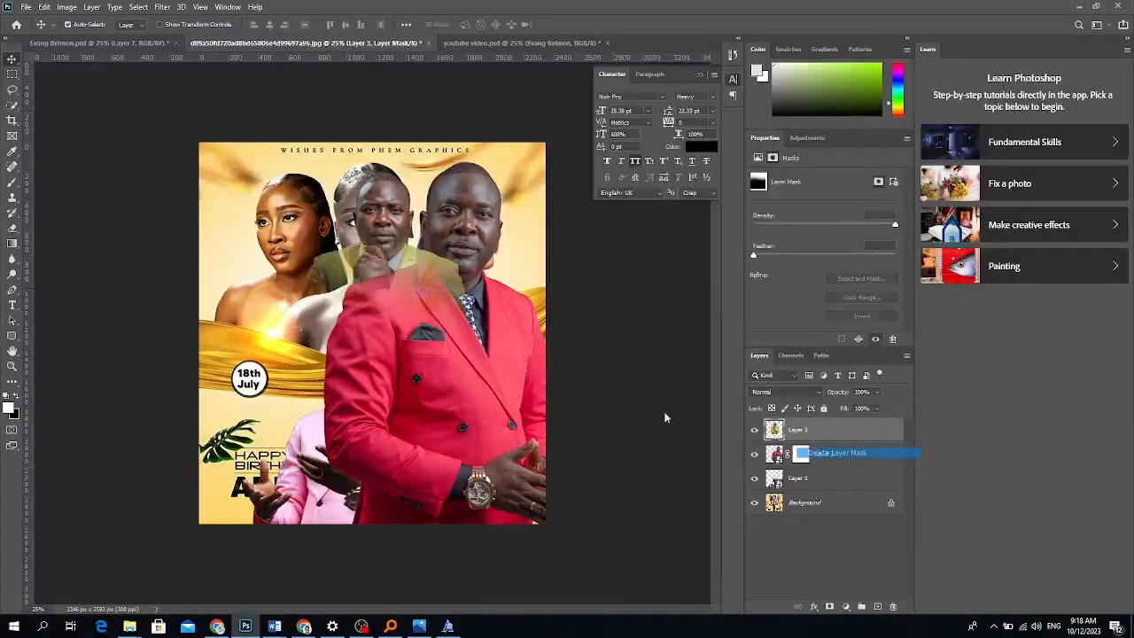
drag(394, 315, 376, 337)
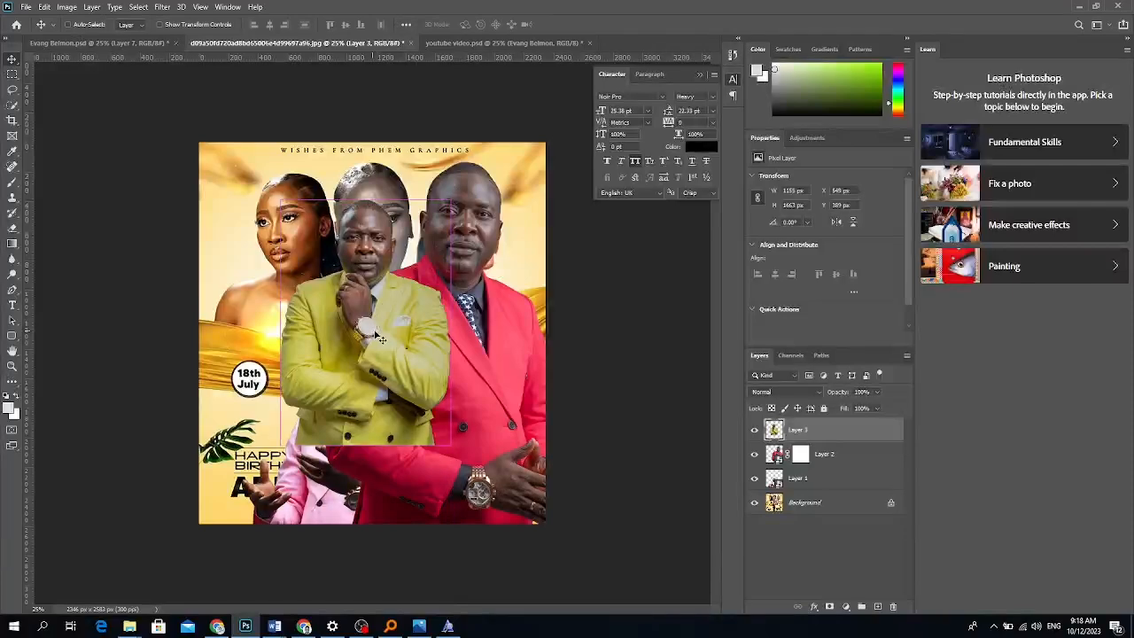
click(837, 455)
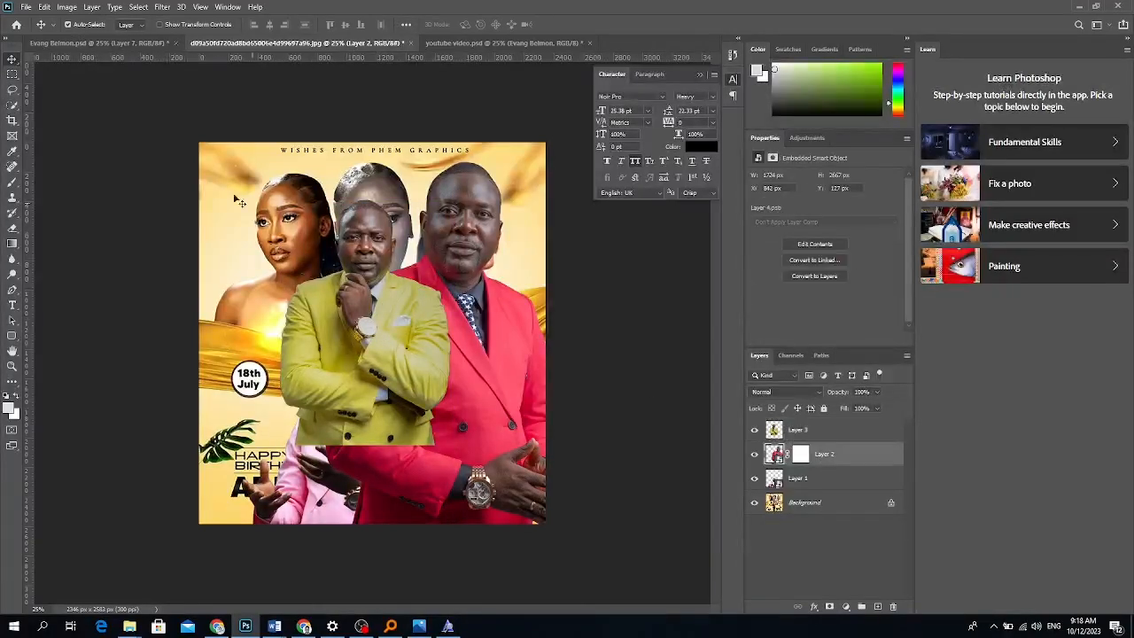
click(26, 7)
In Downloads, compare _DSC1918 and _DSC1922, then place _DSC1978 into the flyer.
click(53, 254)
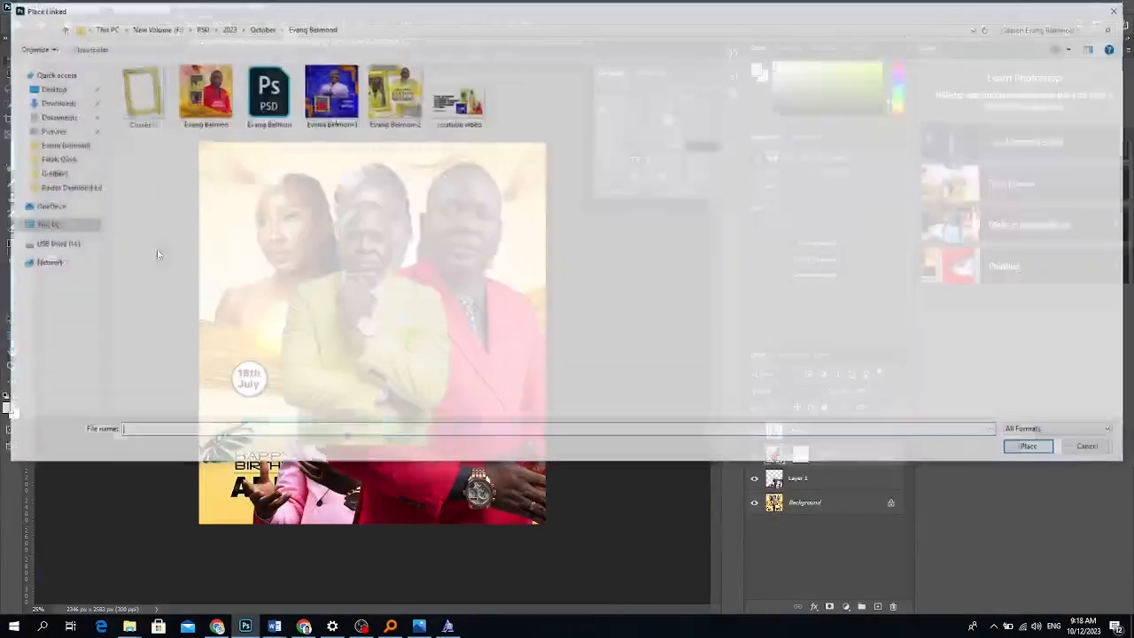
click(58, 103)
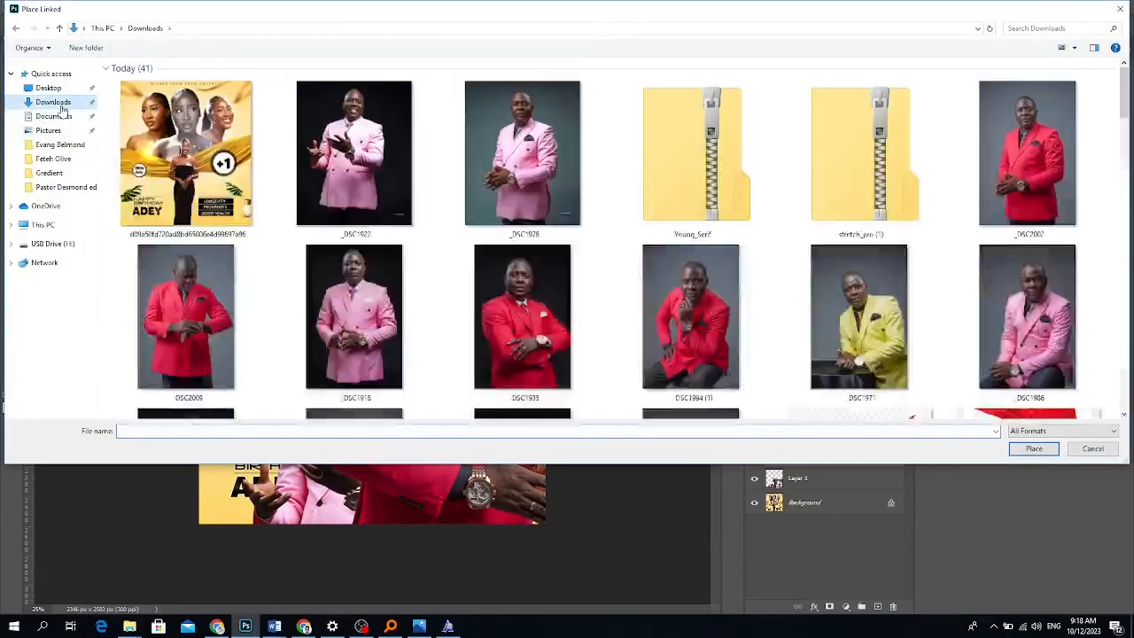
click(549, 204)
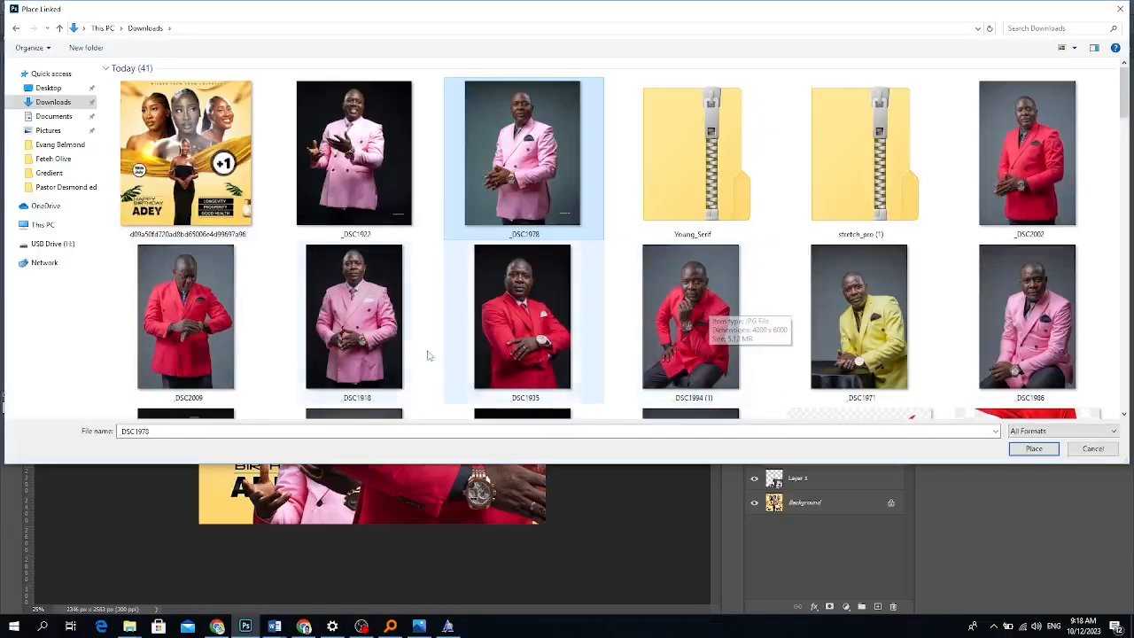
click(379, 346)
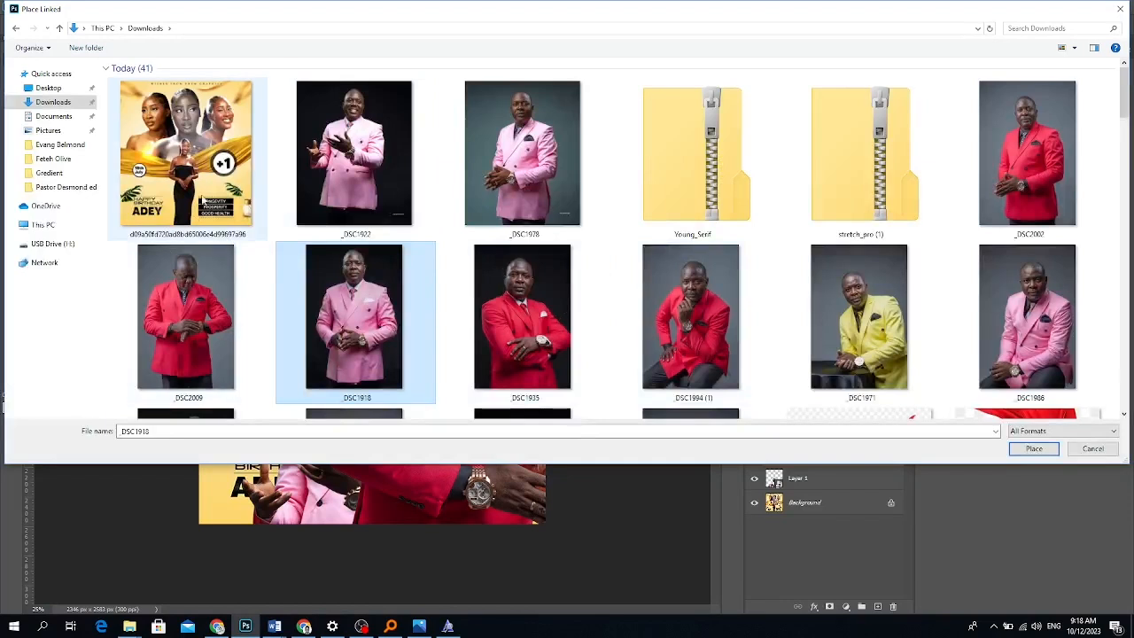
click(383, 180)
click(523, 159)
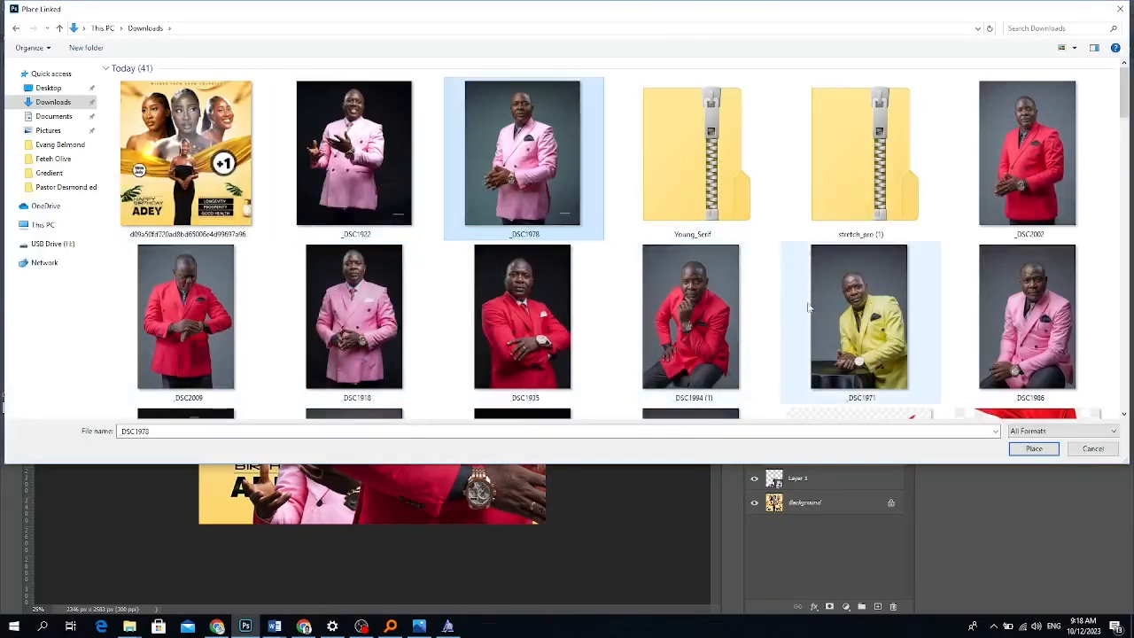
drag(496, 11, 495, 115)
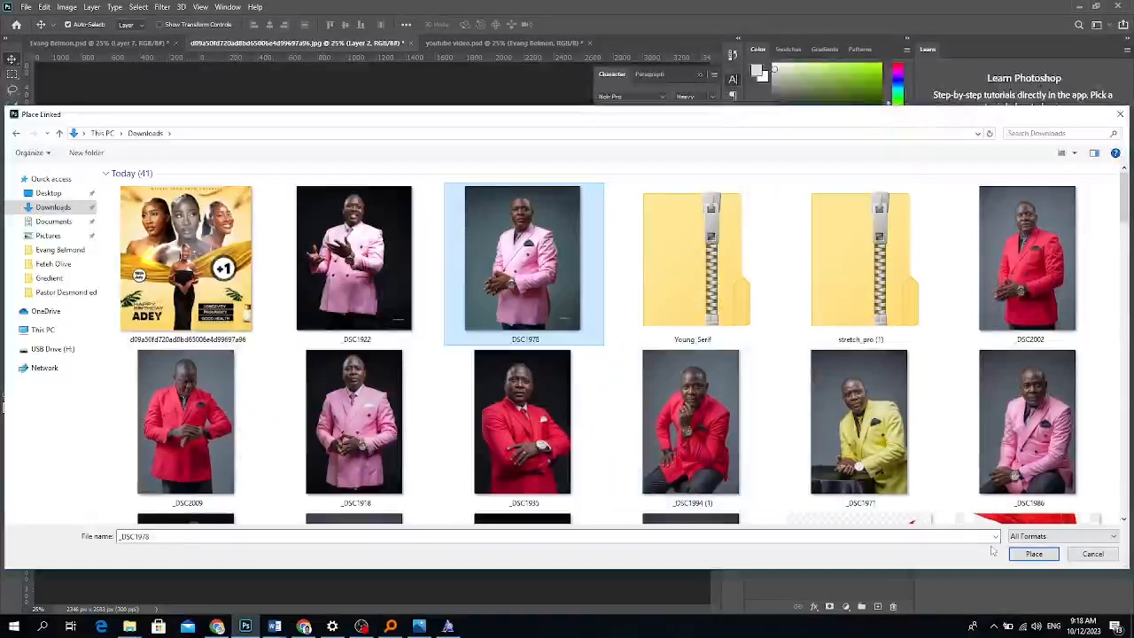
click(1023, 555)
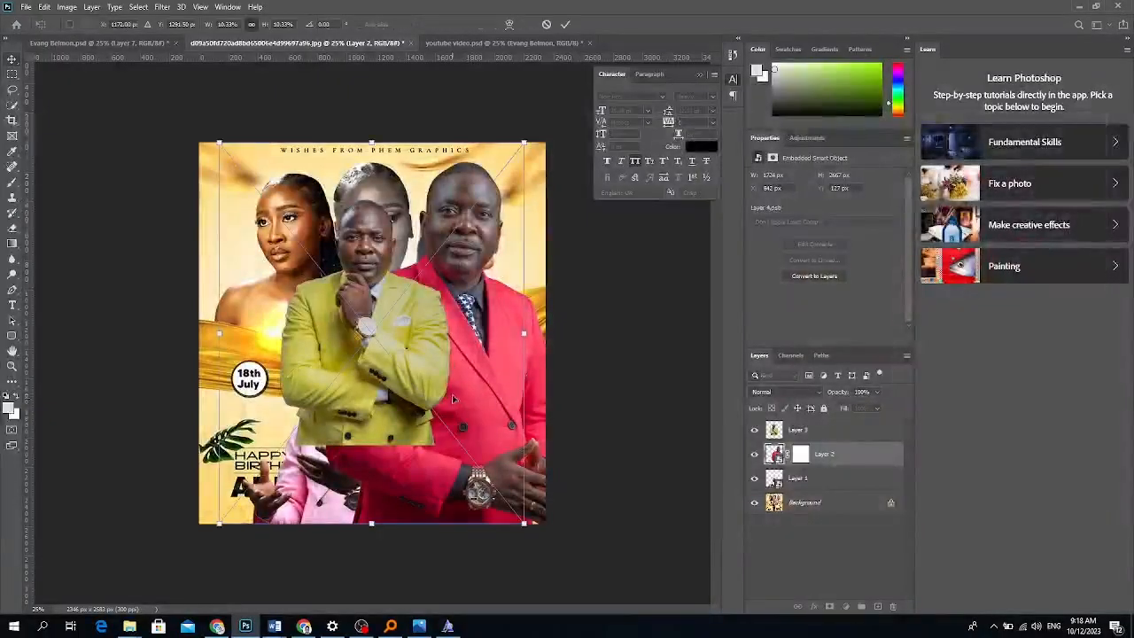
Cut the pink-suited man out of _DSC1978 onto Layer 4, delete the original, and move him lower left.
key(Return)
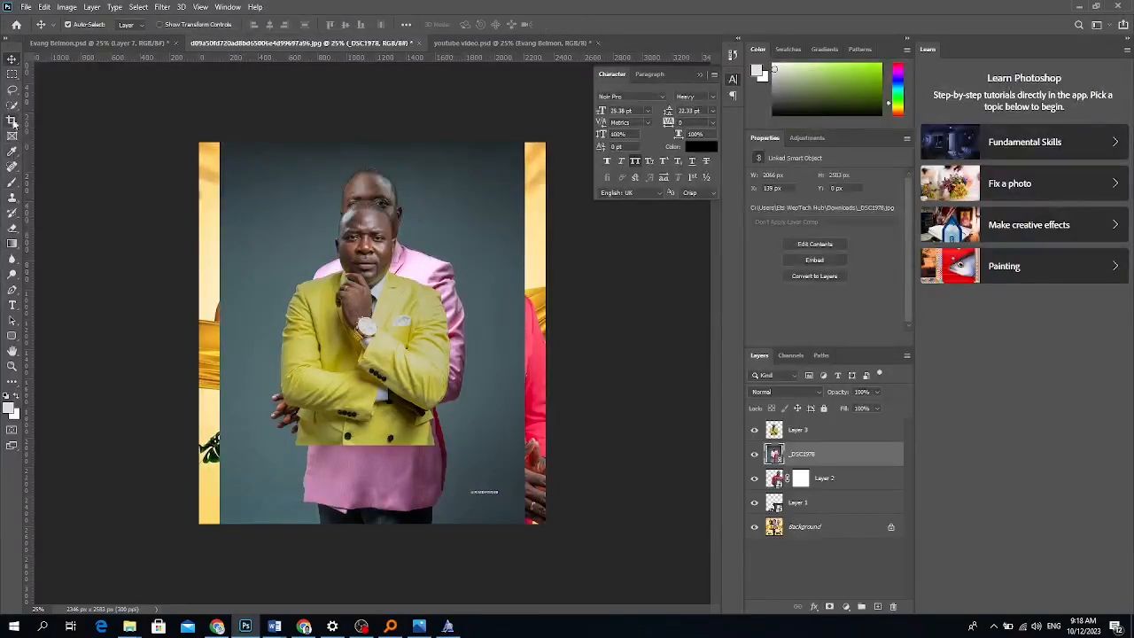
click(13, 104)
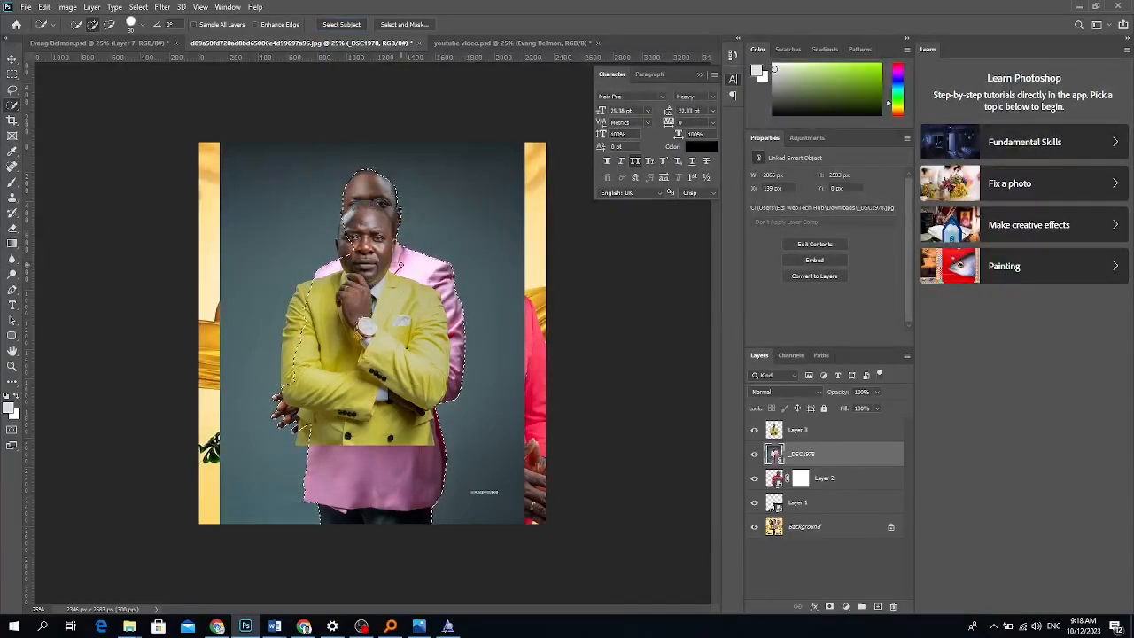
key(ctrl+j)
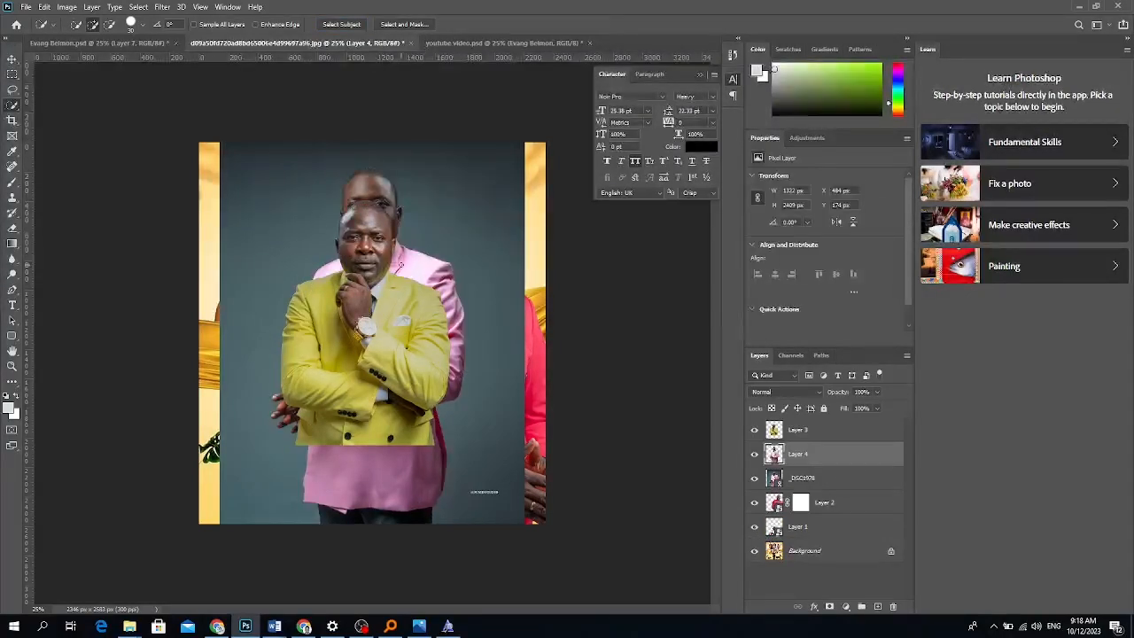
click(835, 480)
key(Delete)
click(822, 459)
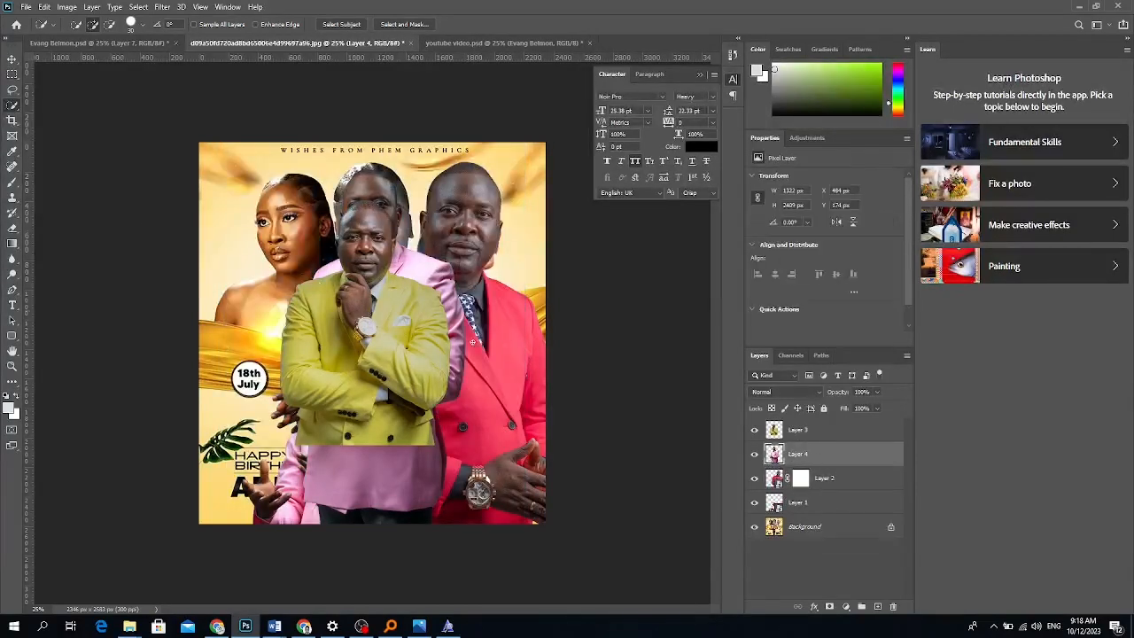
click(12, 60)
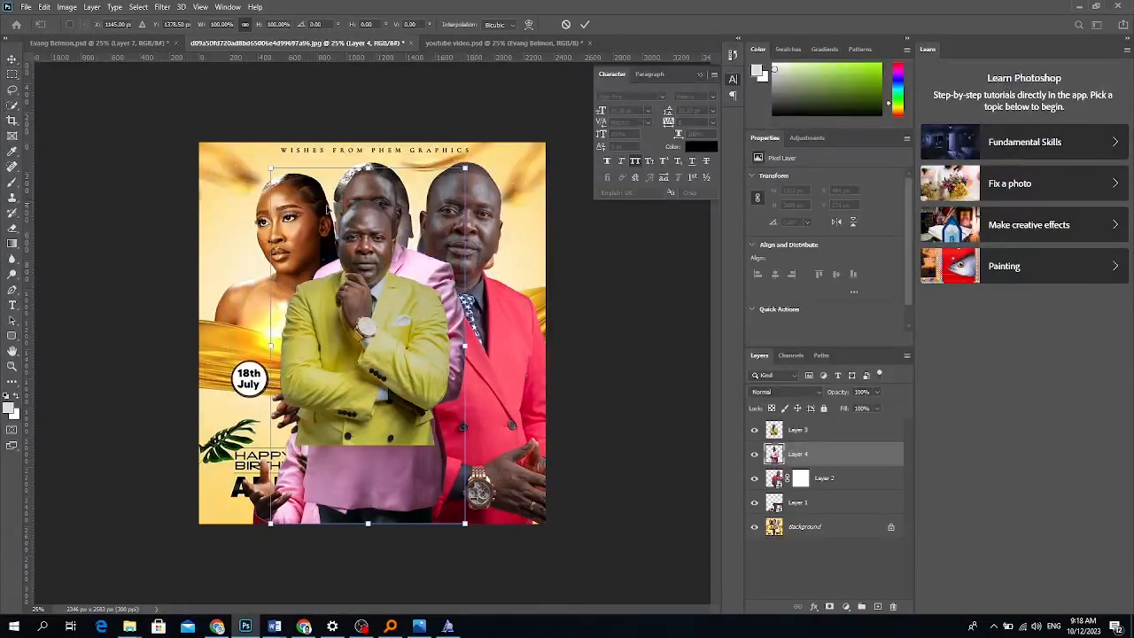
key(ctrl+t)
drag(407, 253, 340, 281)
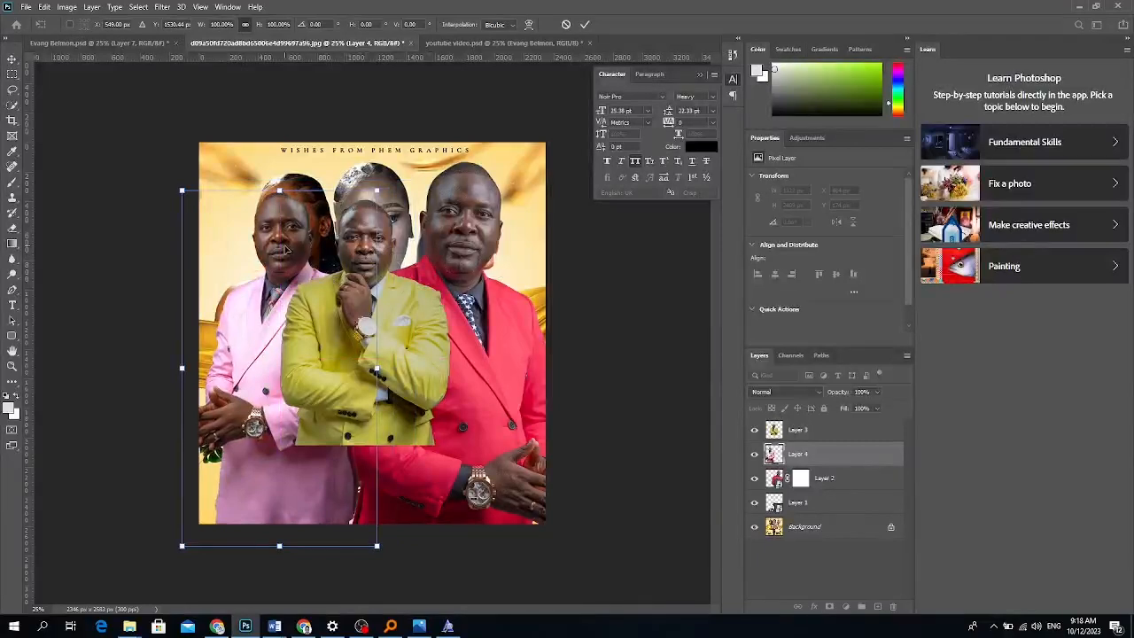
key(Return)
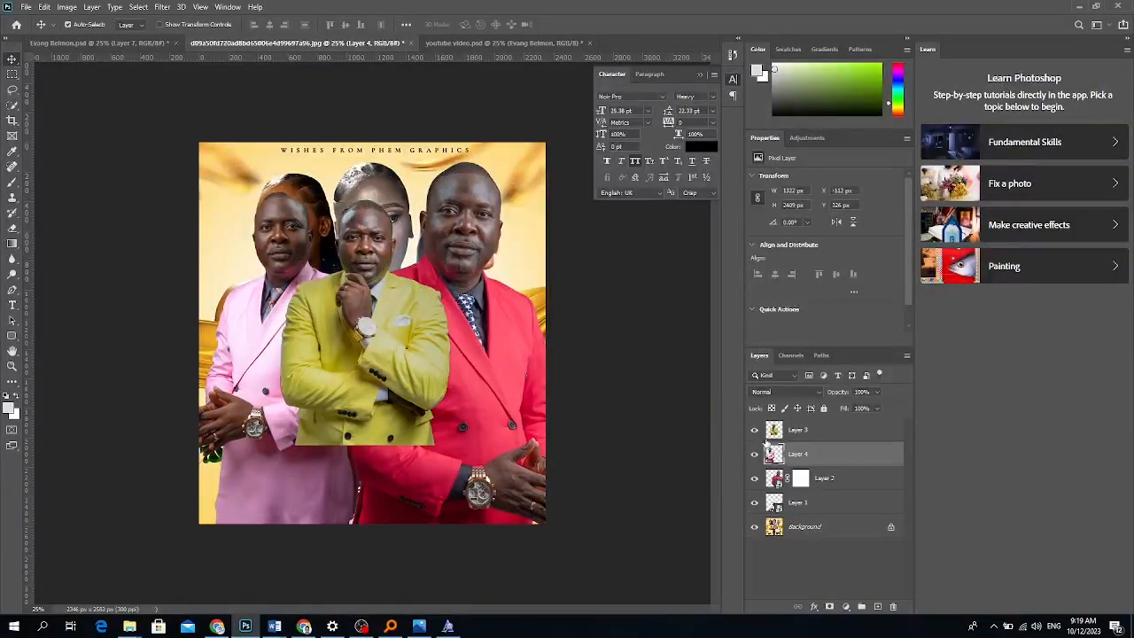
Delete the pink-suited cut-out and reopen Place Linked on the Downloads photos.
key(Delete)
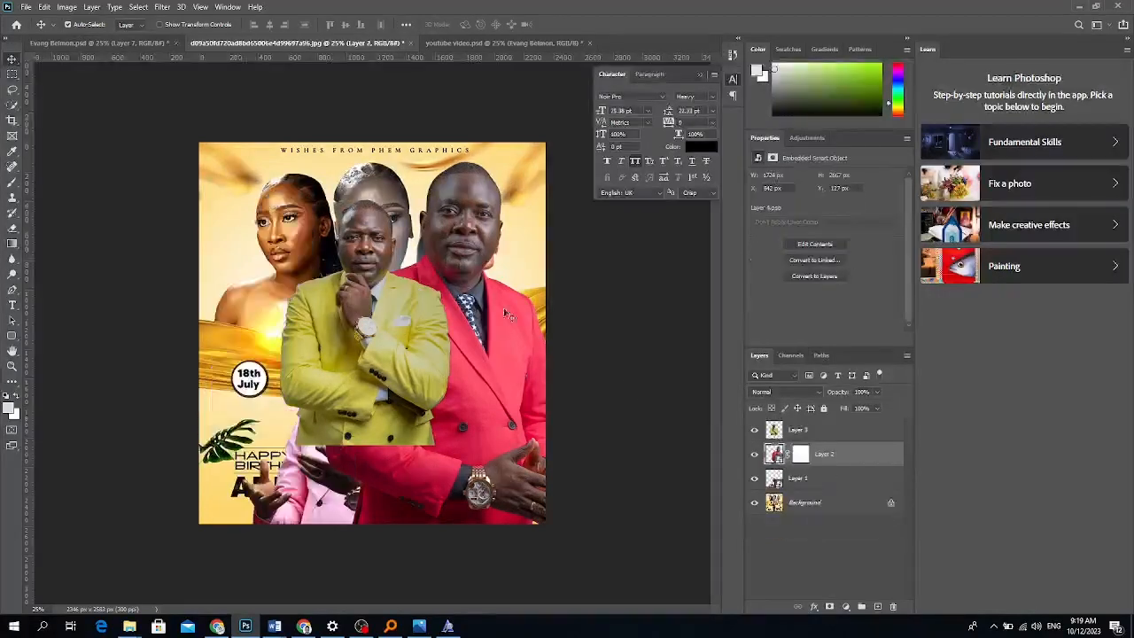
click(27, 7)
click(53, 254)
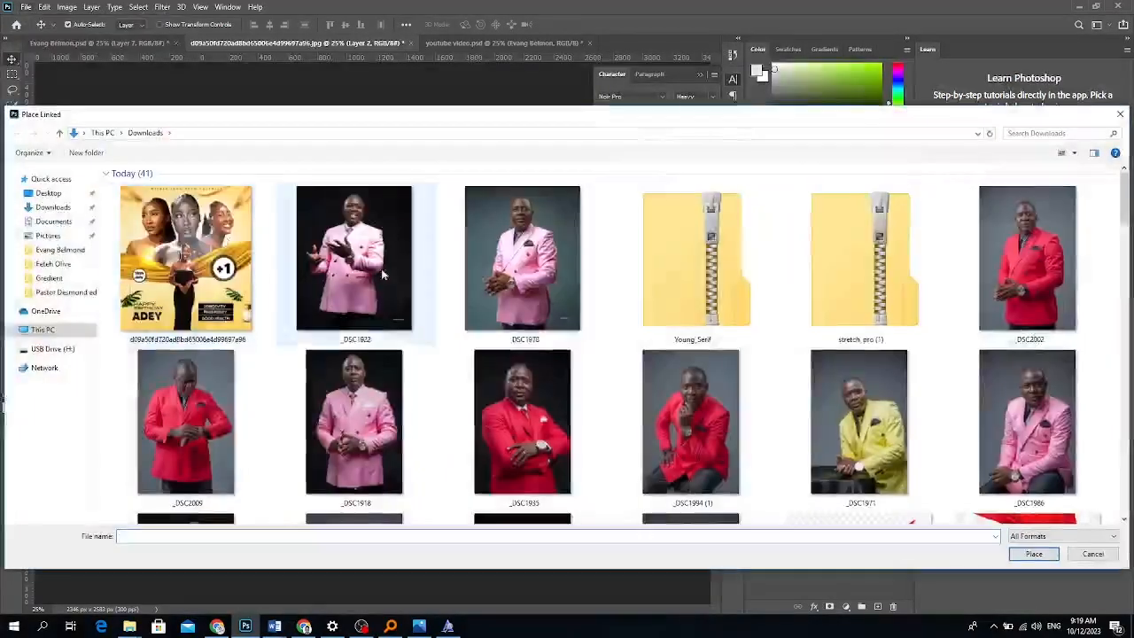
Place _DSC1935, flip it horizontally and shift it slightly left.
click(494, 442)
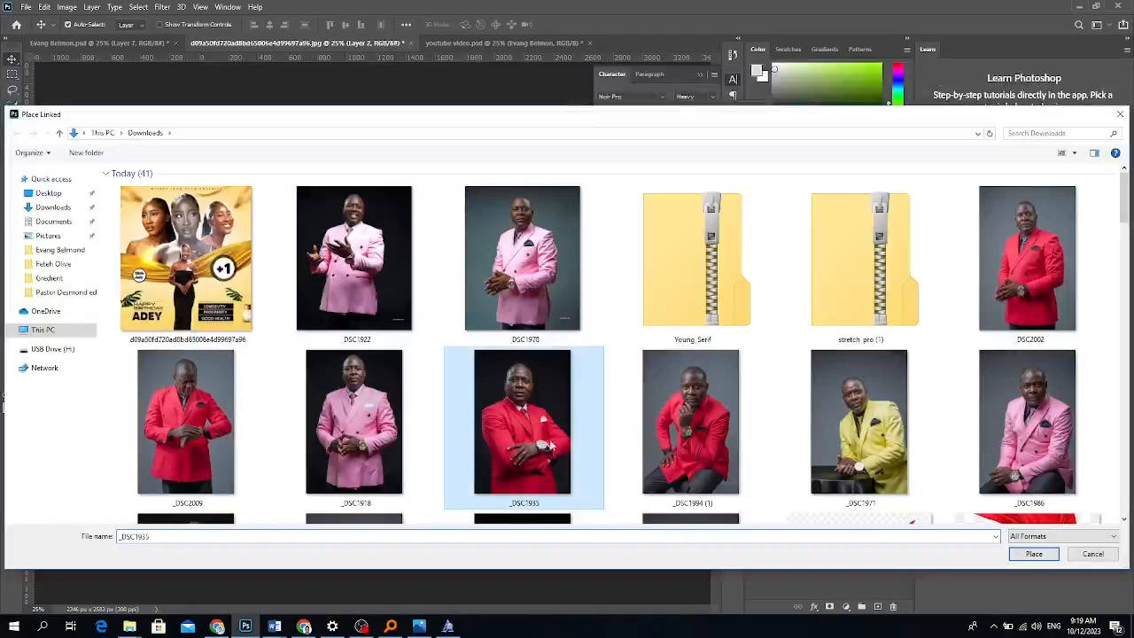
click(1028, 554)
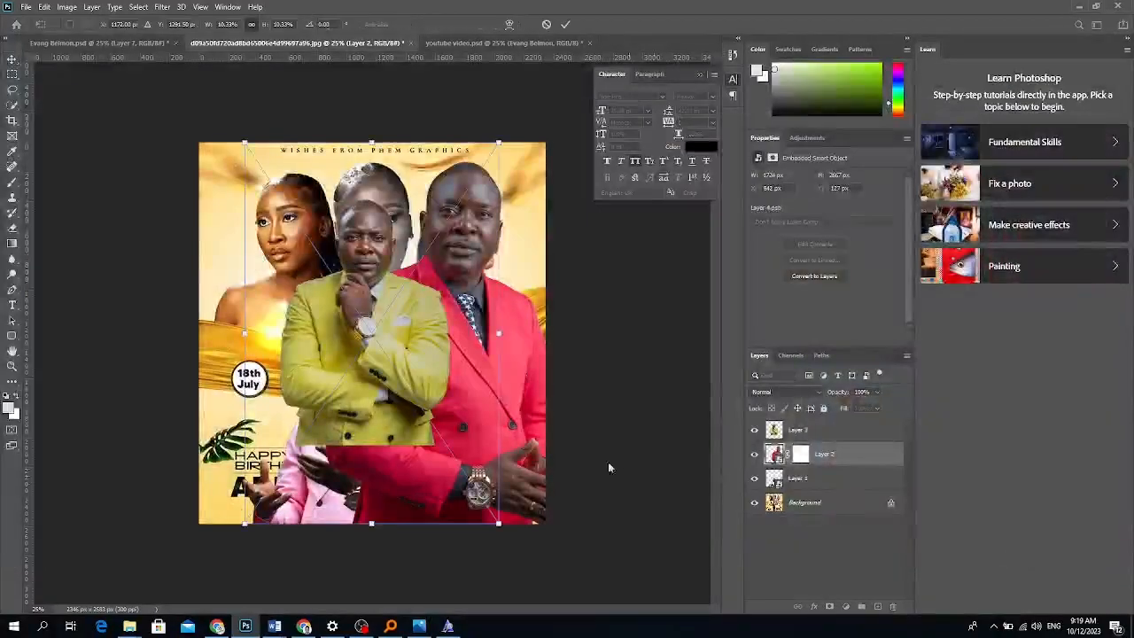
right_click(452, 336)
click(496, 519)
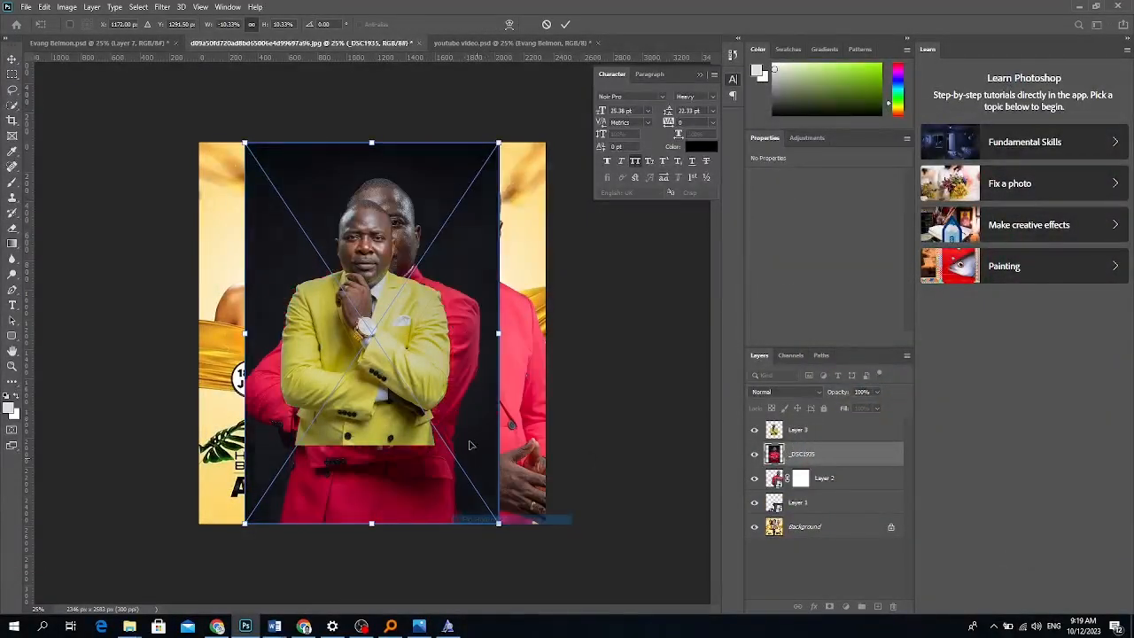
mouse_move(450, 387)
mouse_down()
mouse_move(357, 387)
mouse_move(438, 387)
mouse_up()
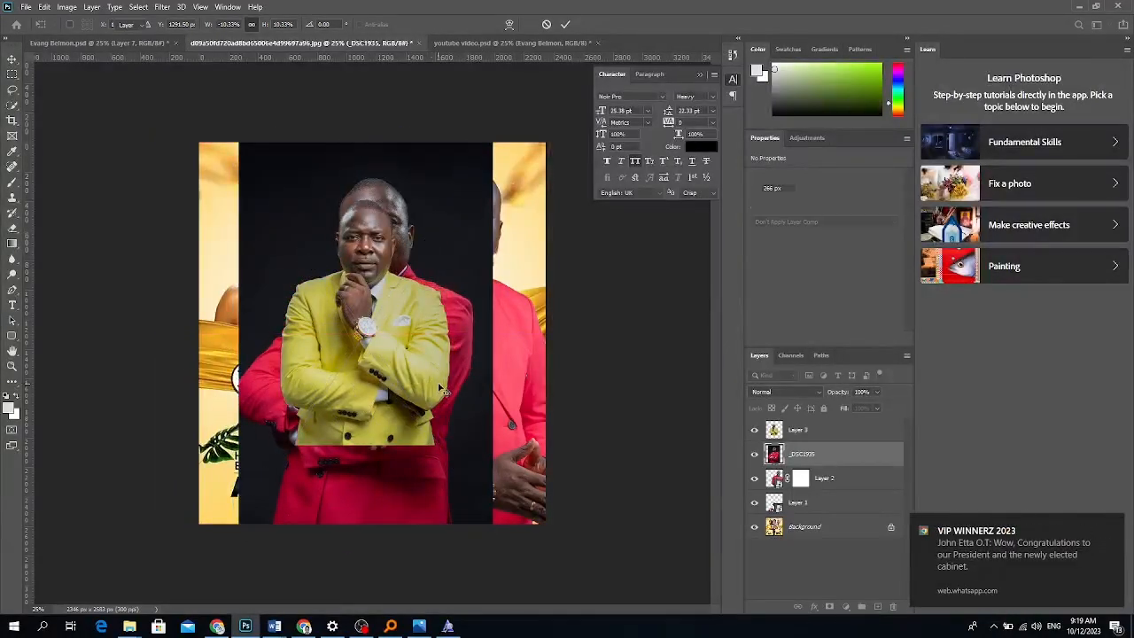
key(Return)
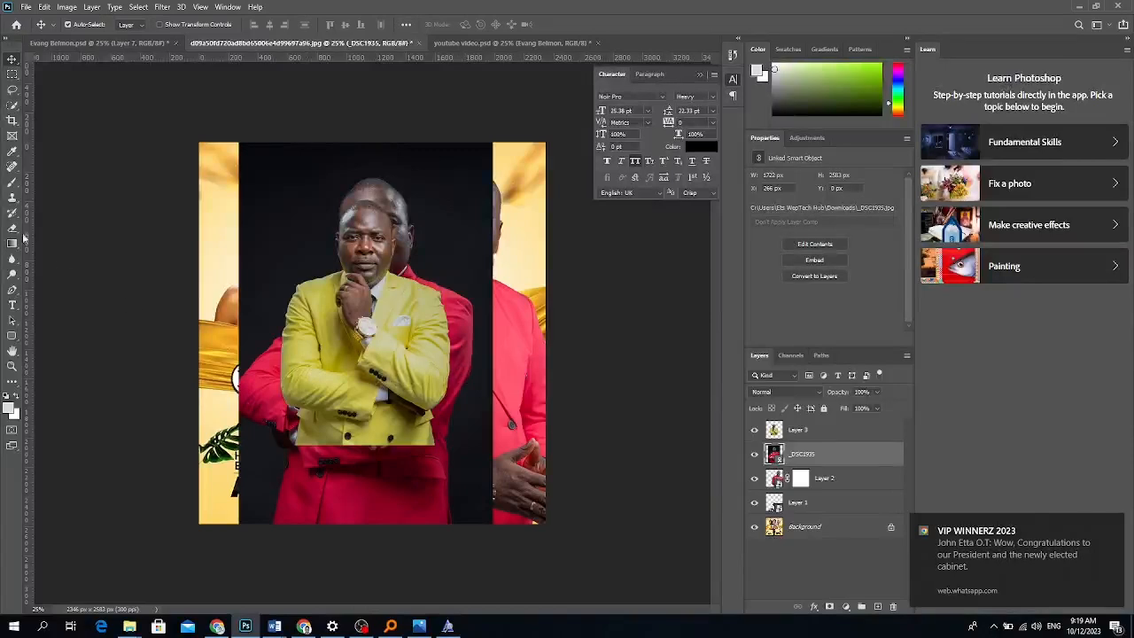
Select the red-suited man, copy him to Layer 4 and delete the original _DSC1935 layer.
click(12, 104)
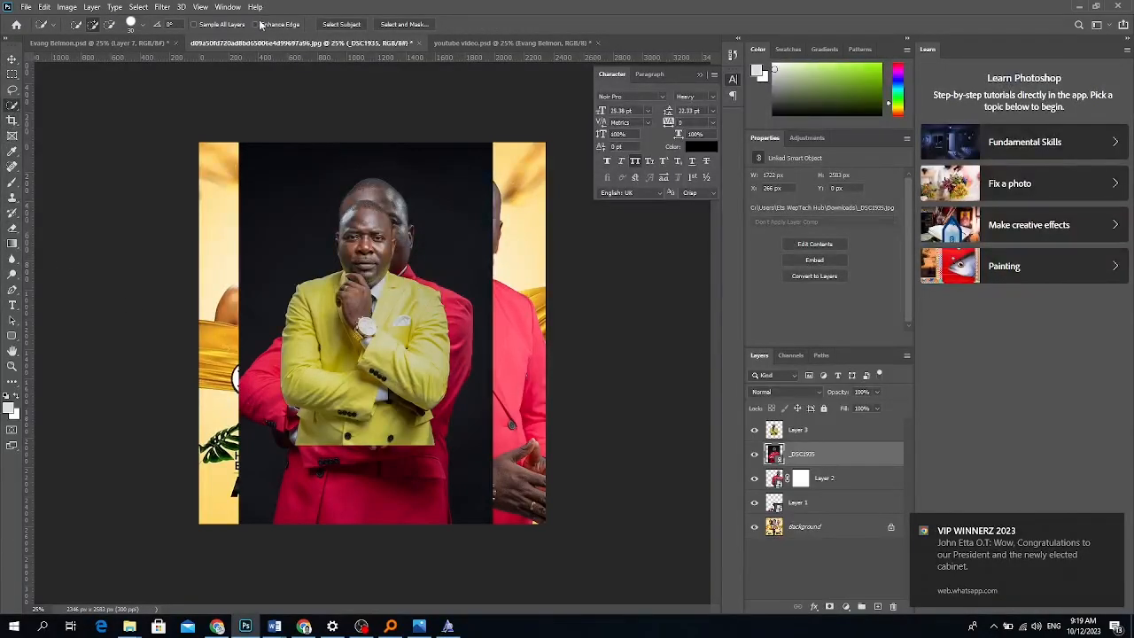
click(334, 28)
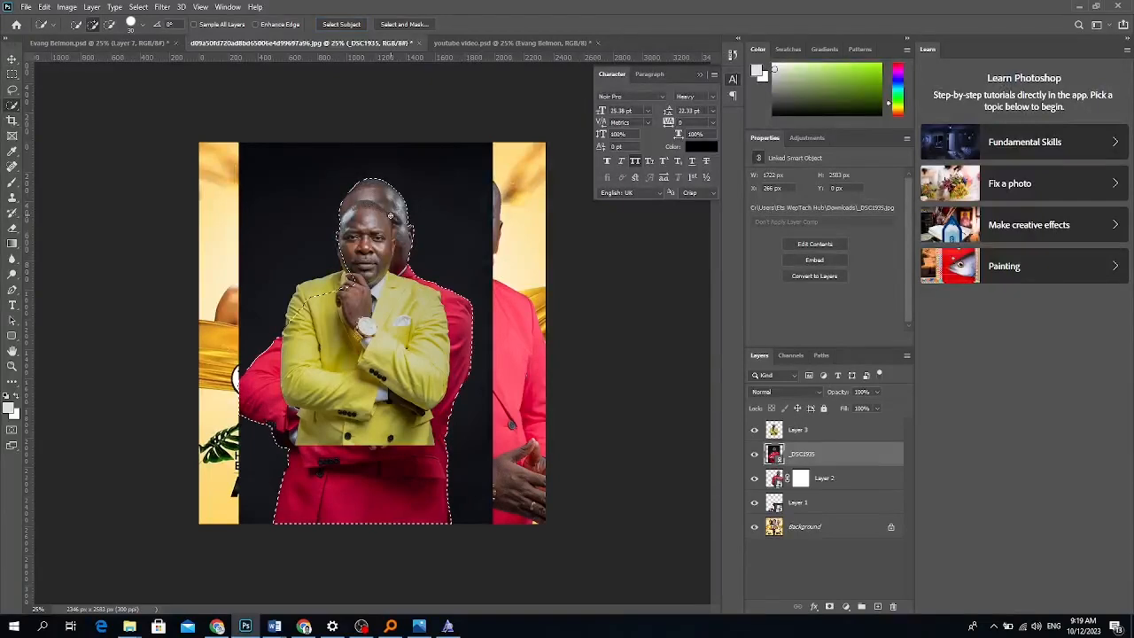
key(ctrl+j)
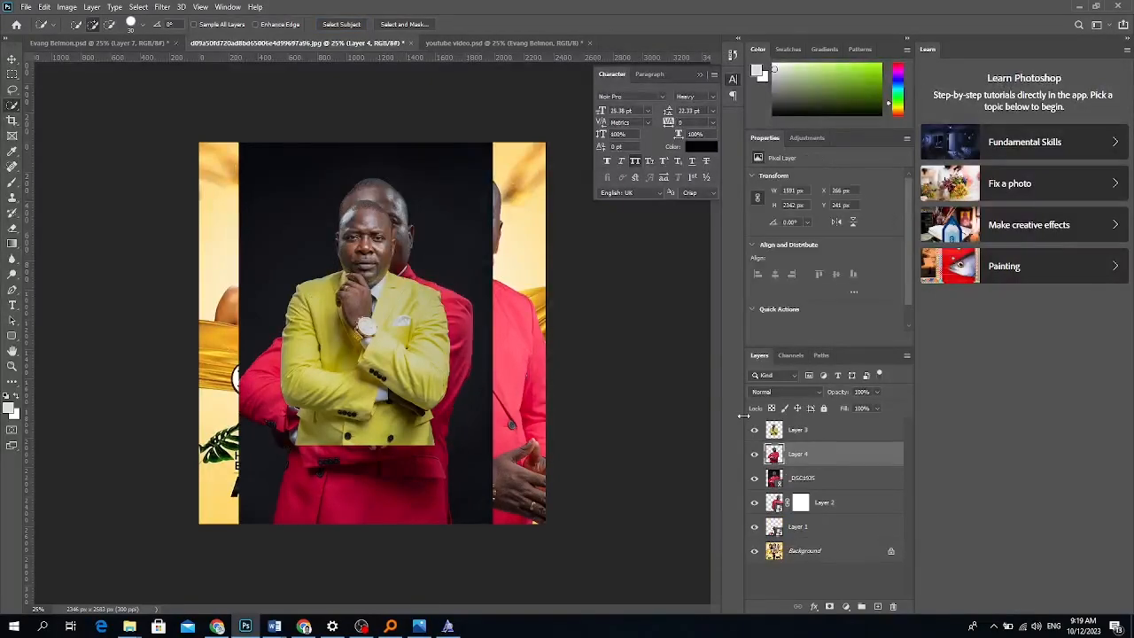
click(802, 479)
key(Delete)
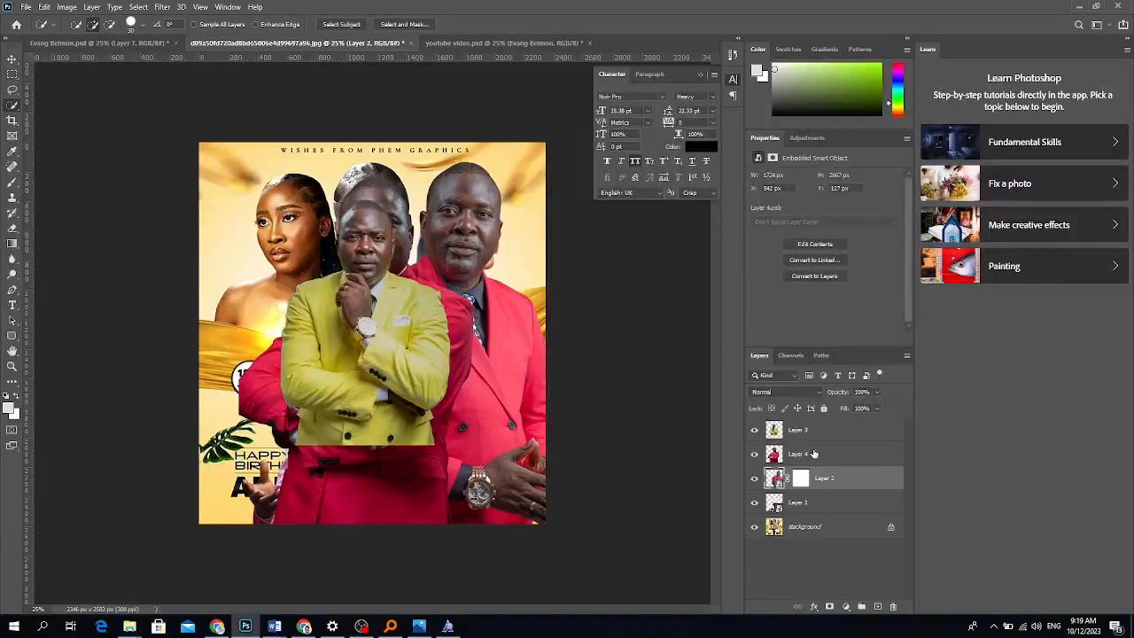
click(762, 454)
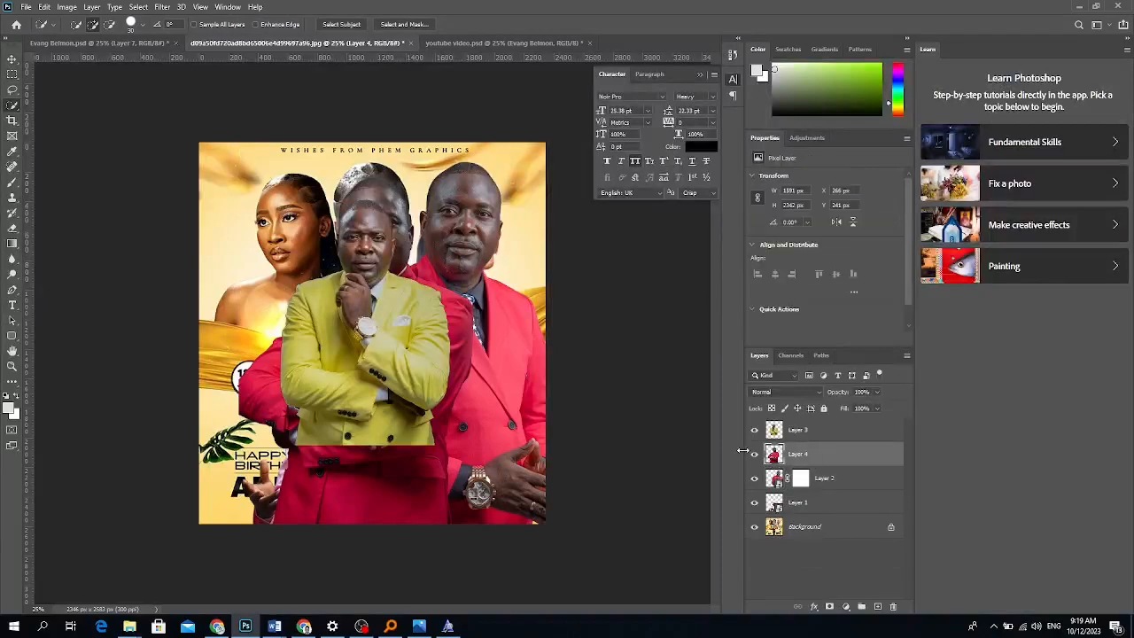
click(13, 60)
Convert Layers 4 and 3 to smart objects and move Layer 4 to the flyer's left.
right_click(852, 461)
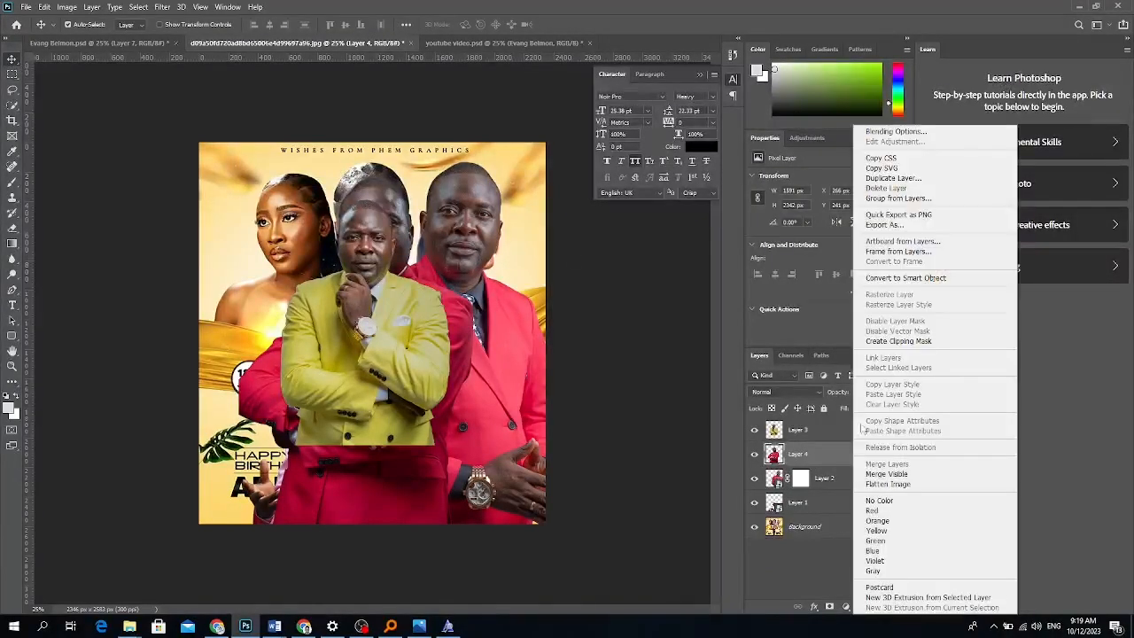
click(912, 278)
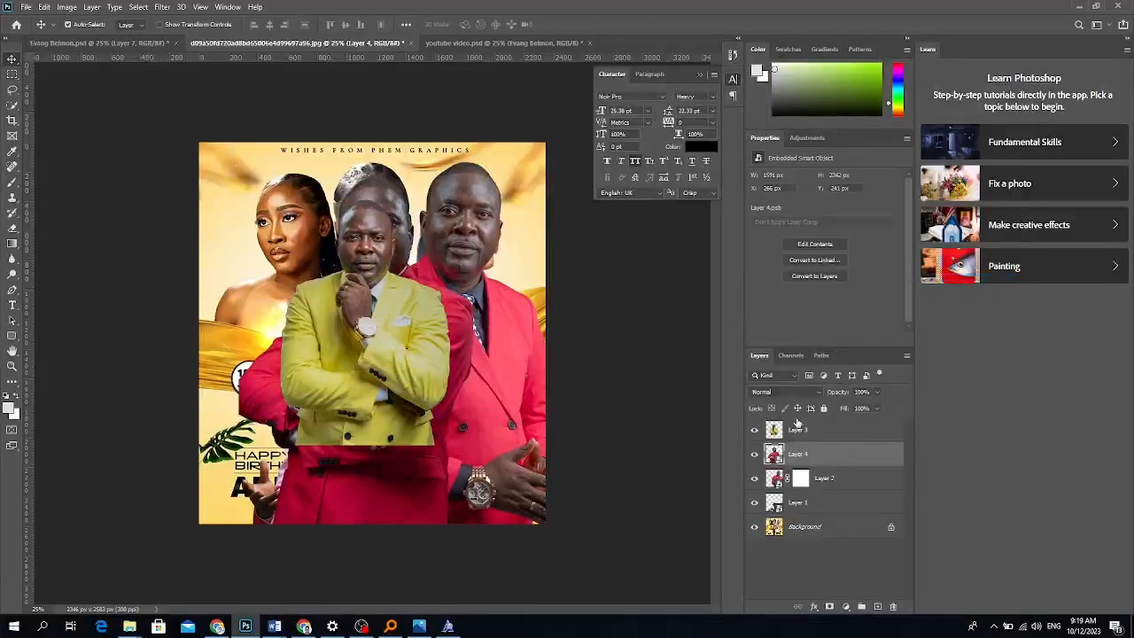
right_click(811, 434)
click(912, 277)
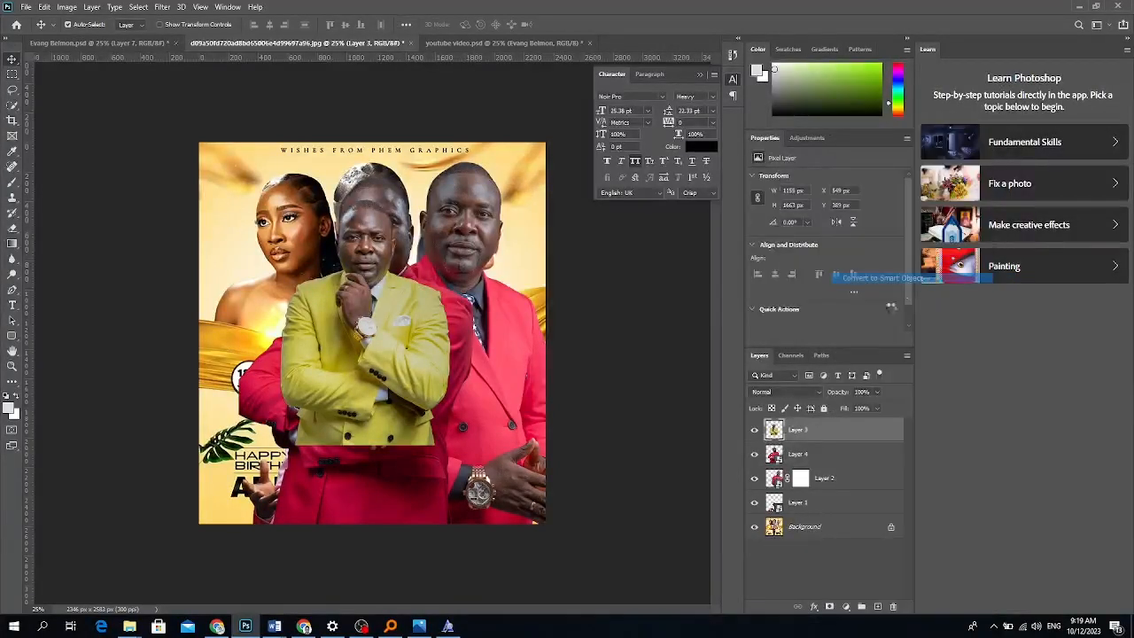
click(811, 453)
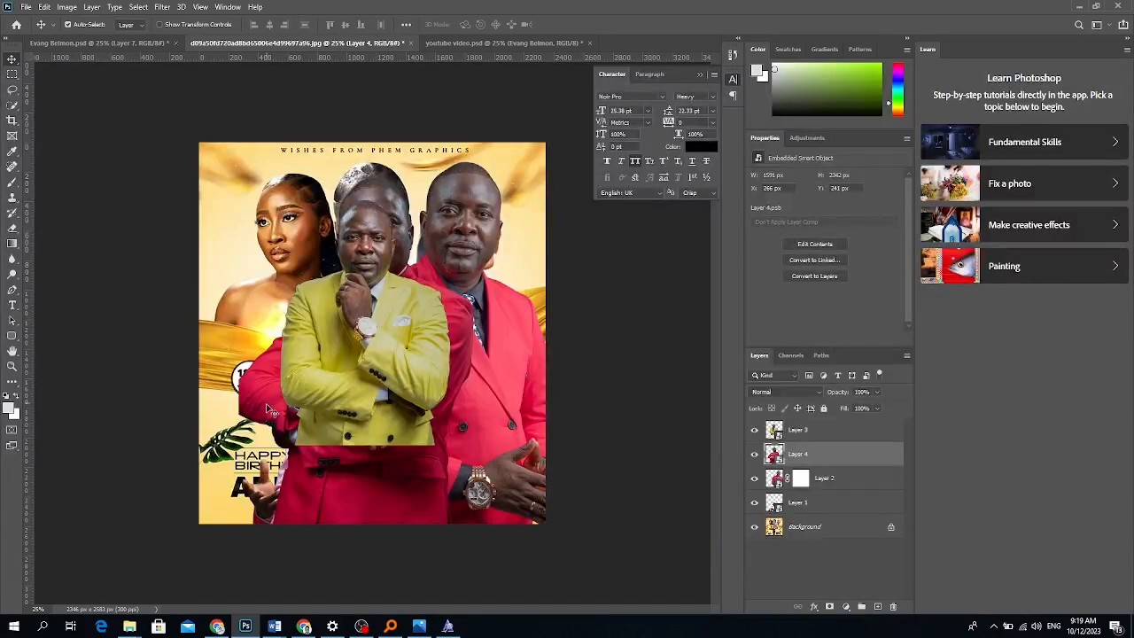
drag(270, 409, 164, 403)
Scale the three men together to about three quarters and move them up.
click(359, 408)
shift+click(827, 483)
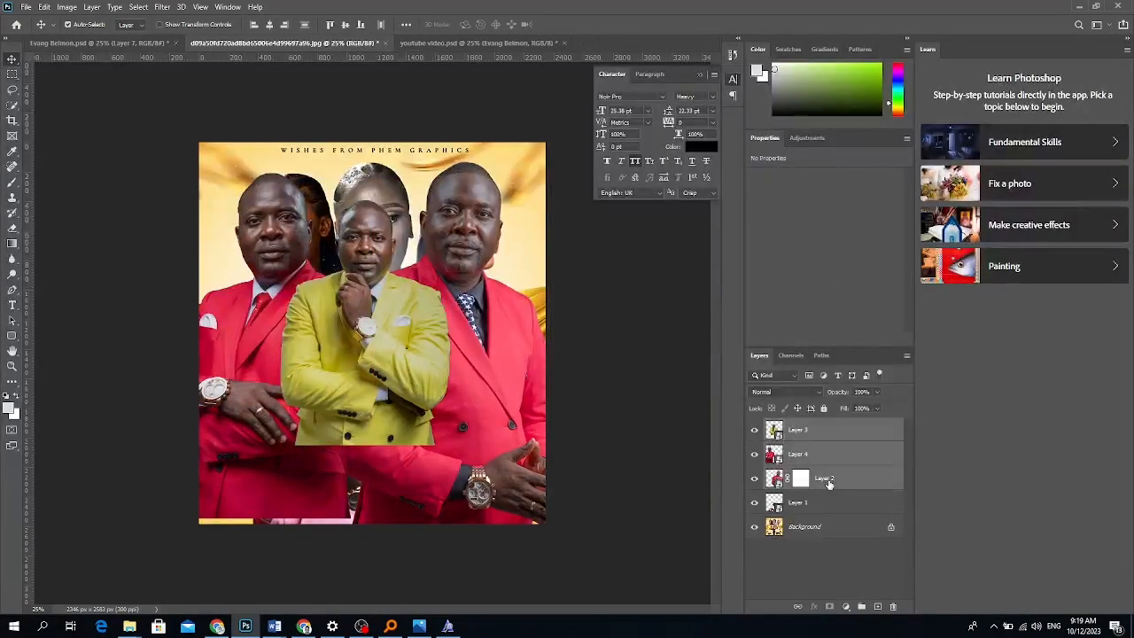
key(ctrl+t)
drag(357, 160, 359, 256)
drag(388, 401, 403, 311)
drag(372, 463, 372, 484)
drag(395, 436, 384, 426)
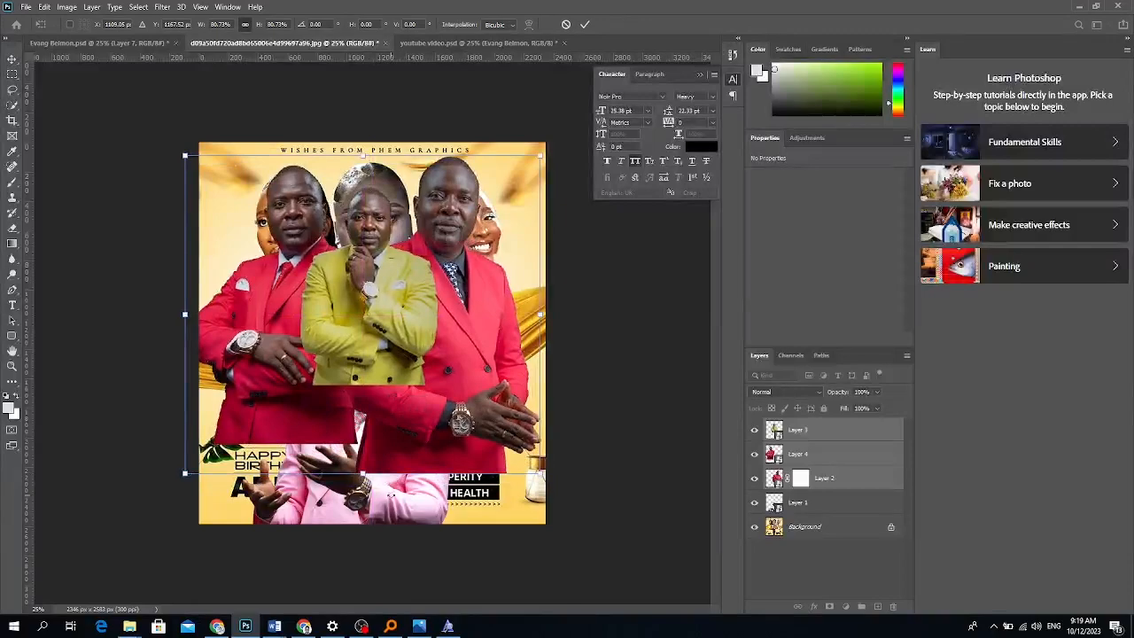
key(Return)
Enlarge the yellow-suited man to about 129% and shift him up and right.
right_click(395, 316)
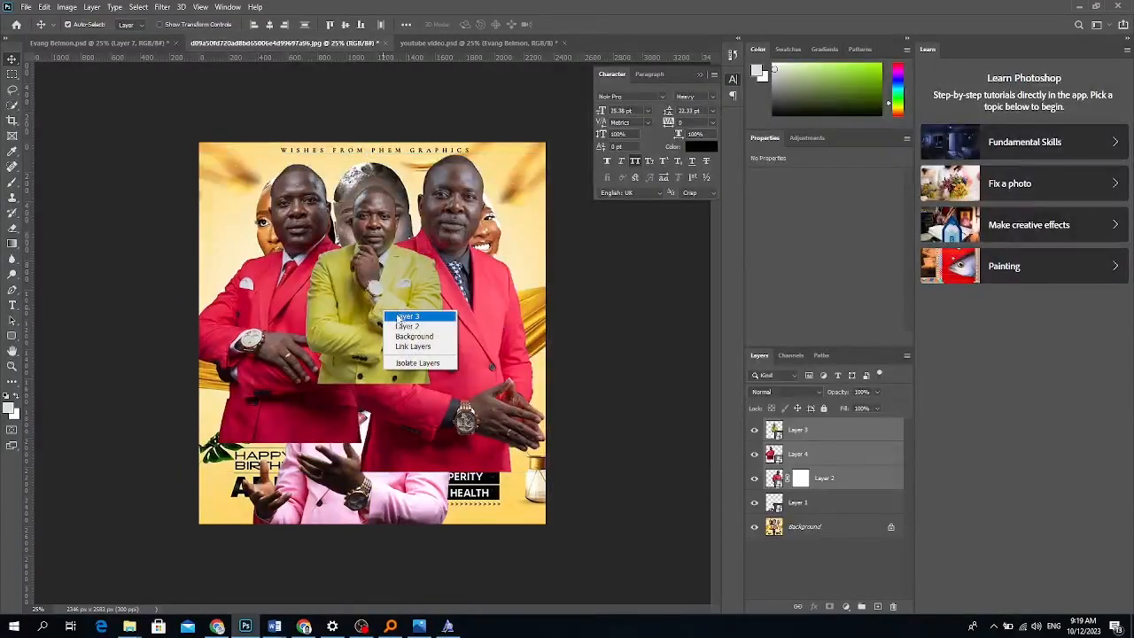
click(397, 316)
key(ctrl+t)
drag(374, 385, 376, 472)
drag(378, 414, 382, 384)
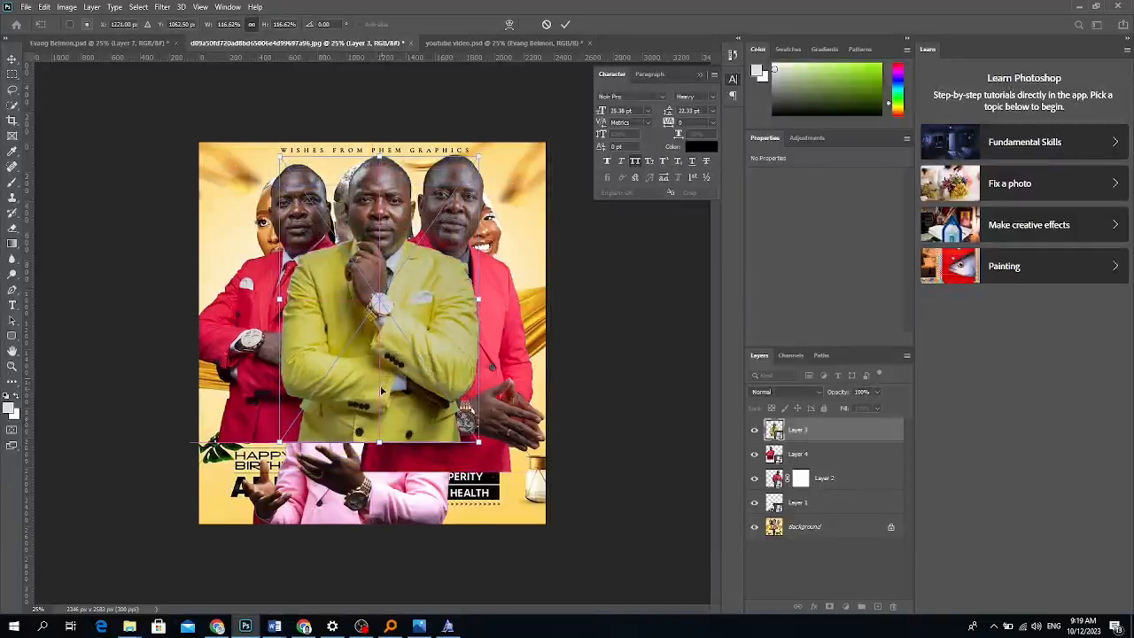
drag(379, 441, 379, 470)
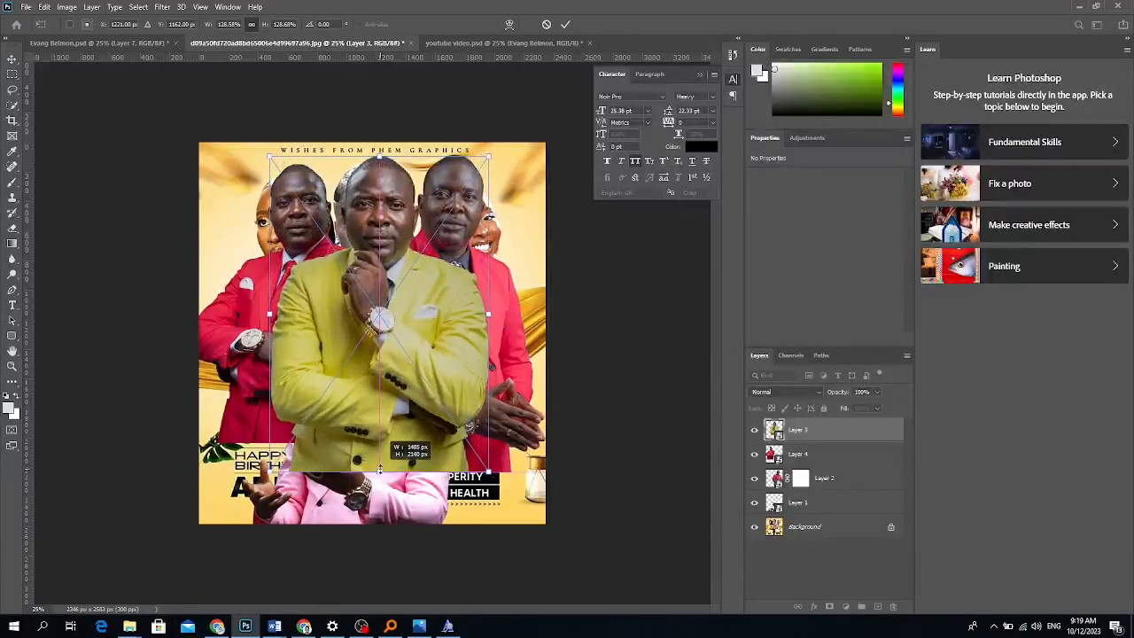
key(Return)
Enlarge the left red-suited man to about 89%; shrink slightly and reposition the right one.
key(ctrl+t)
drag(285, 164, 277, 135)
drag(308, 200, 299, 220)
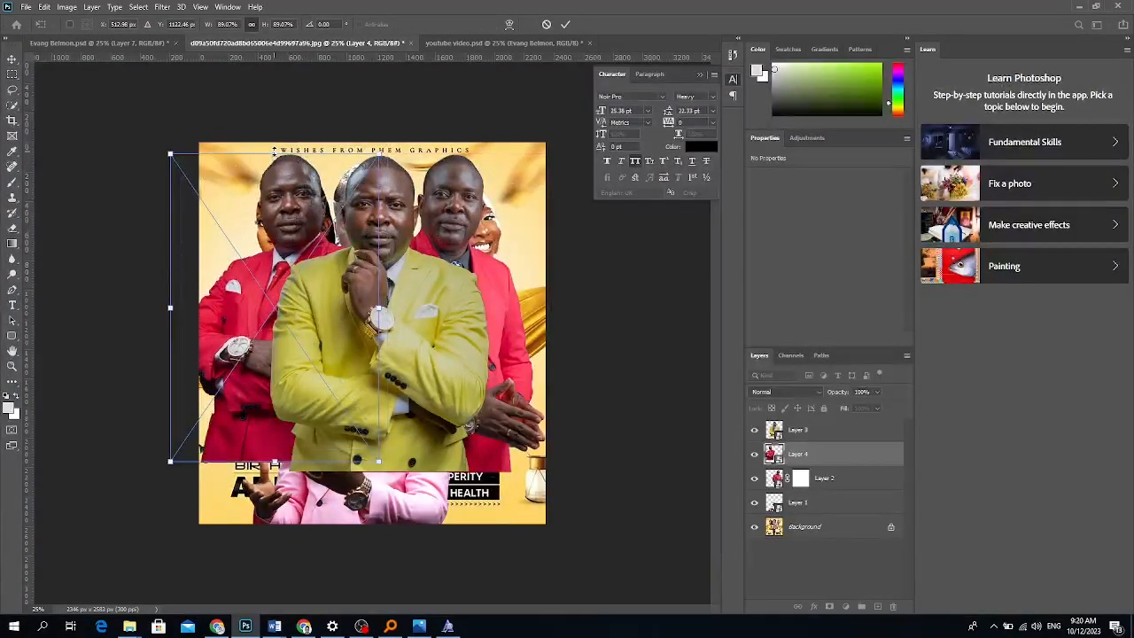
key(Return)
drag(459, 198, 462, 214)
key(ctrl+t)
drag(456, 160, 457, 168)
key(Return)
drag(461, 220, 471, 213)
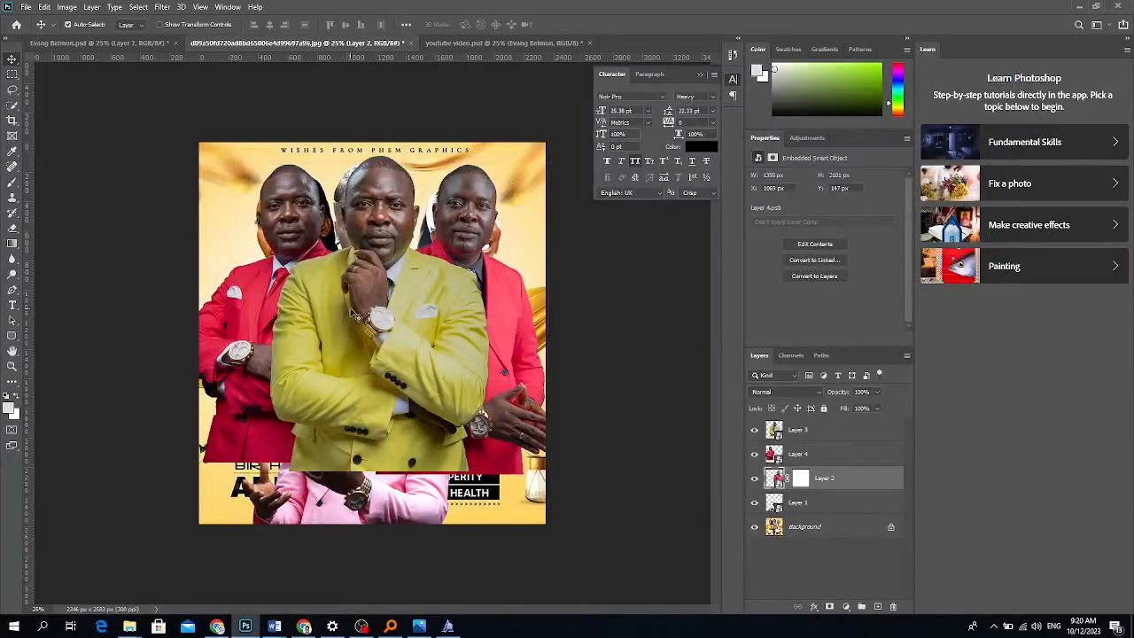
Group the three men, shrink the group to about 87%, and move it behind the pink-suited man.
shift+click(816, 437)
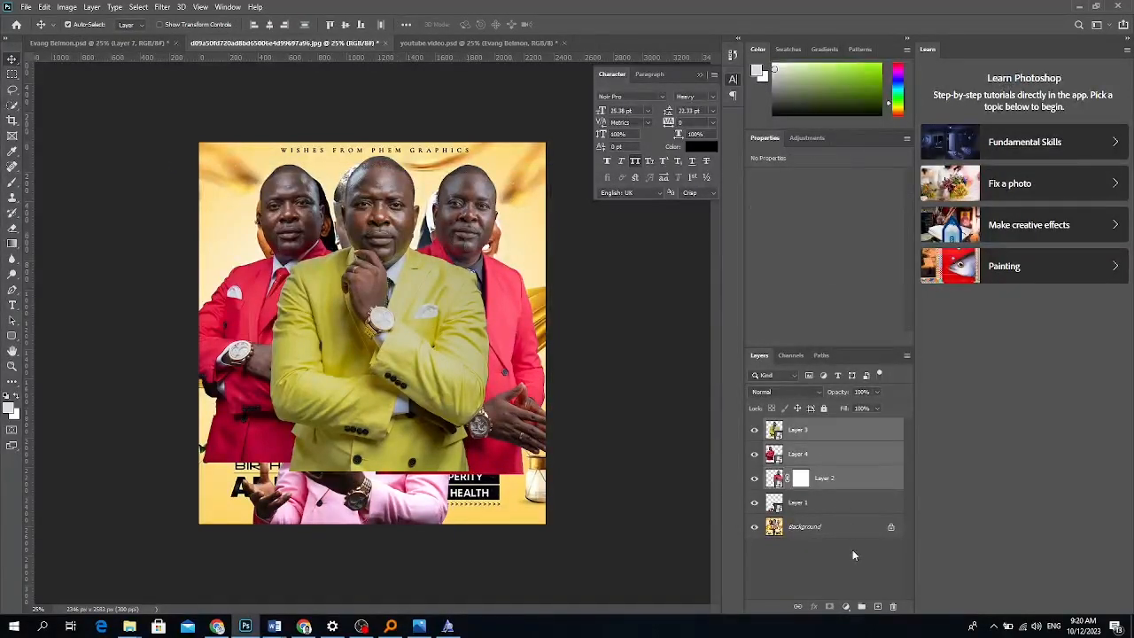
click(860, 606)
key(ctrl+t)
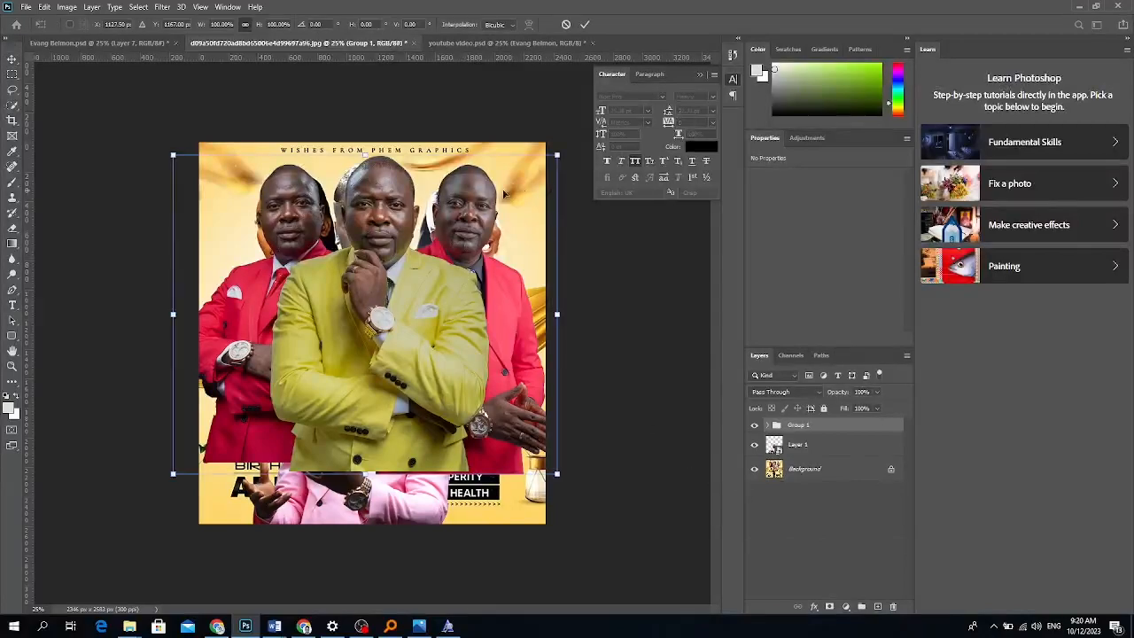
drag(558, 156, 508, 196)
drag(439, 306, 468, 275)
key(Return)
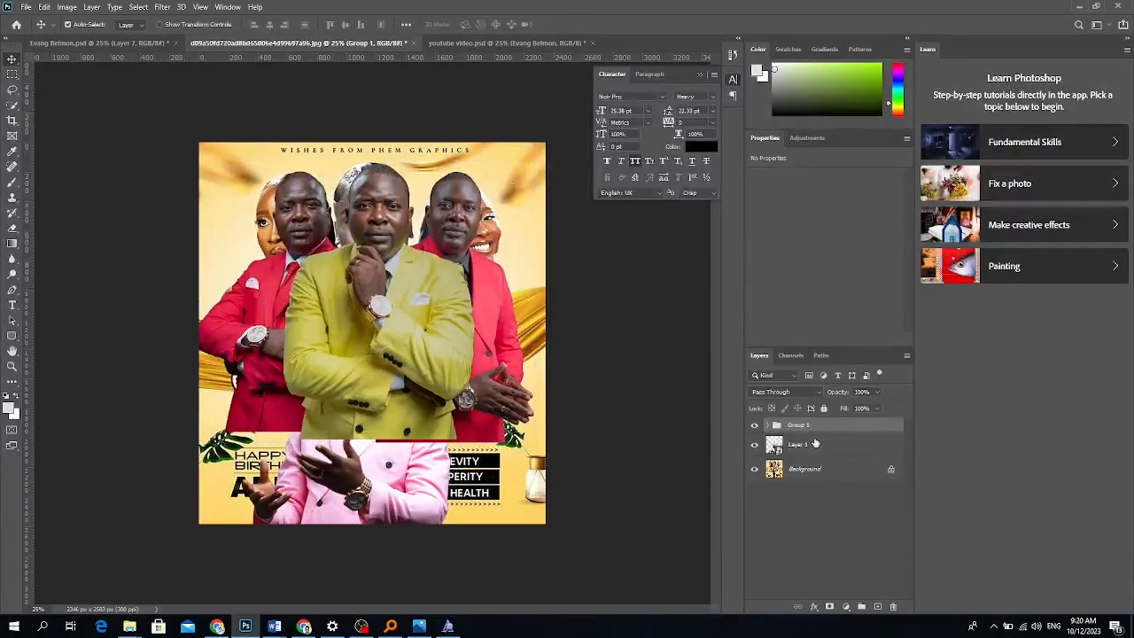
drag(804, 427, 802, 459)
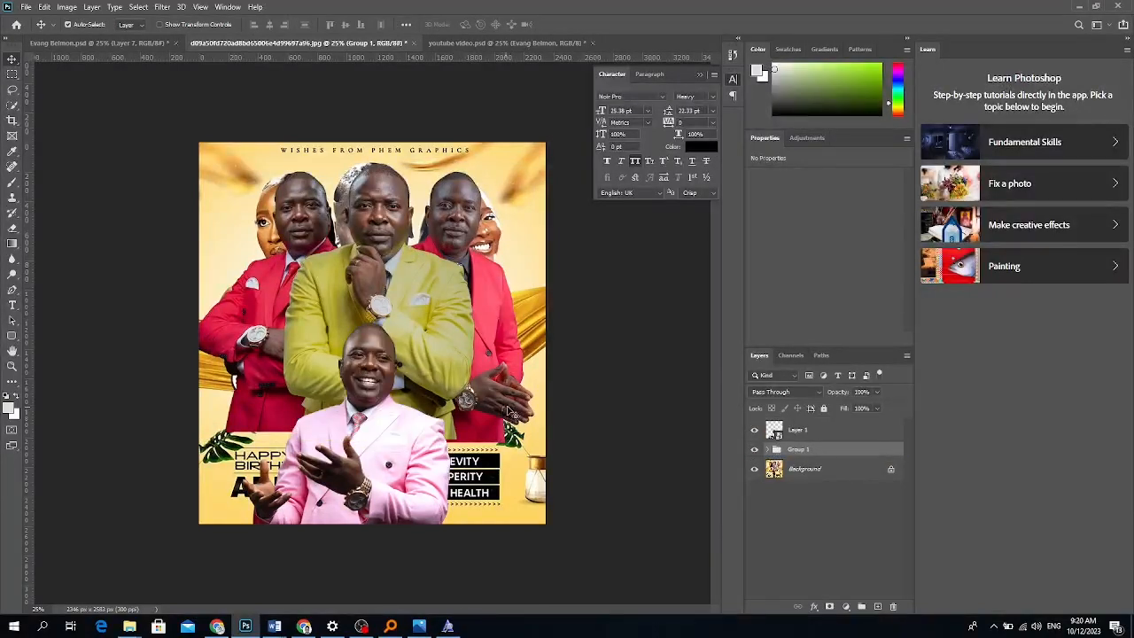
Add a layer mask to the group and erase the men's lower bodies into the ribbon.
click(829, 606)
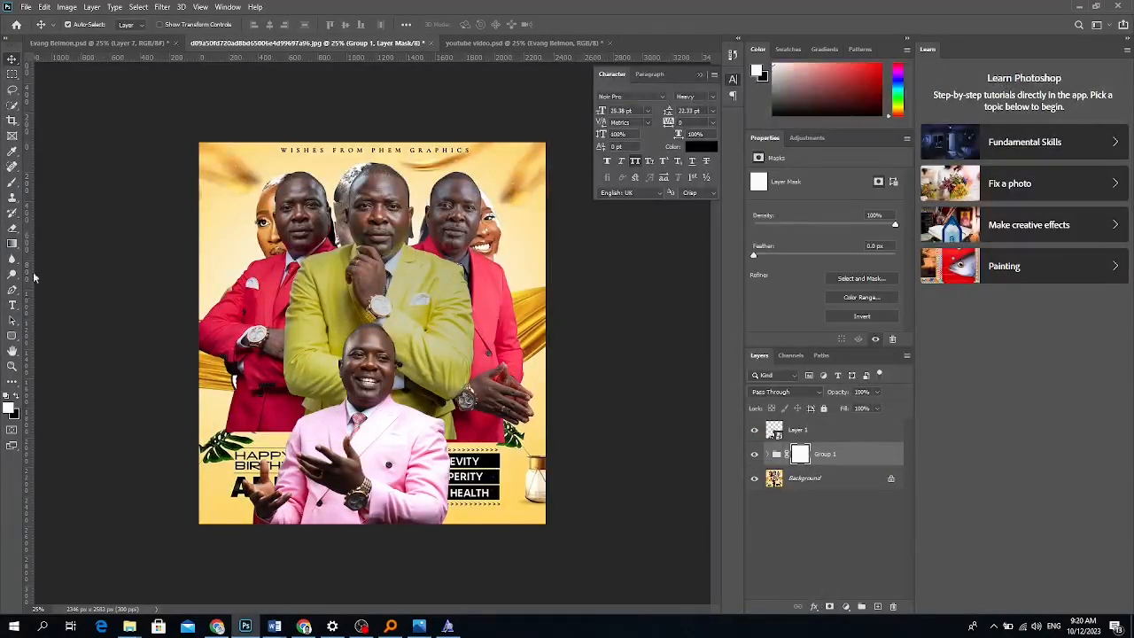
key(e)
mouse_move(292, 381)
mouse_down()
mouse_move(532, 432)
mouse_move(430, 425)
mouse_up()
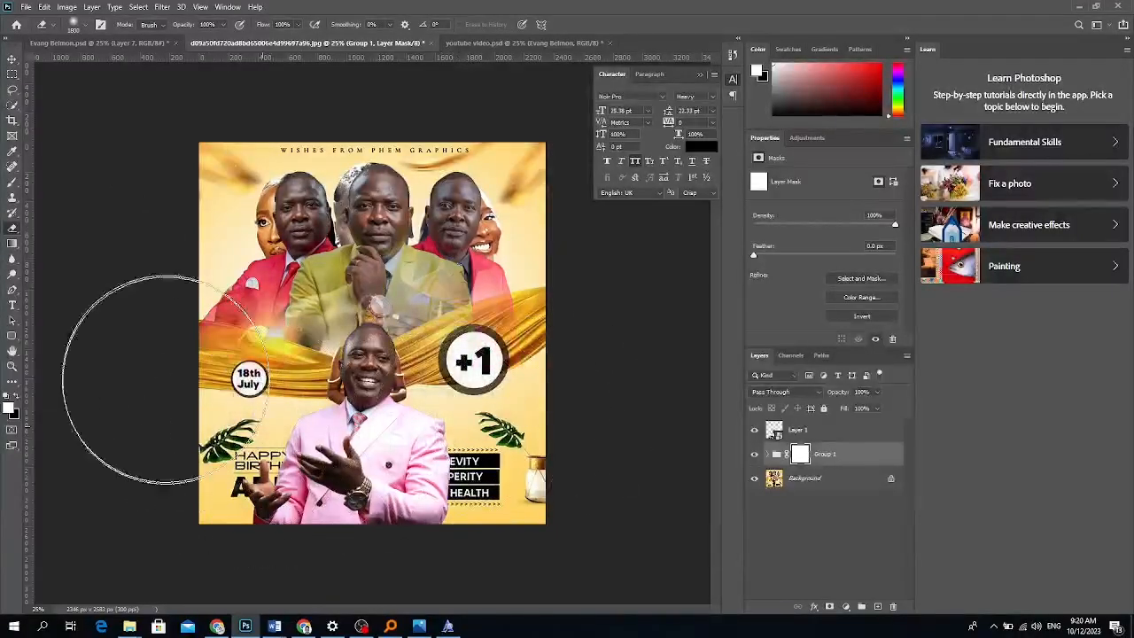
mouse_move(219, 400)
mouse_down()
mouse_move(223, 411)
mouse_move(412, 447)
mouse_up()
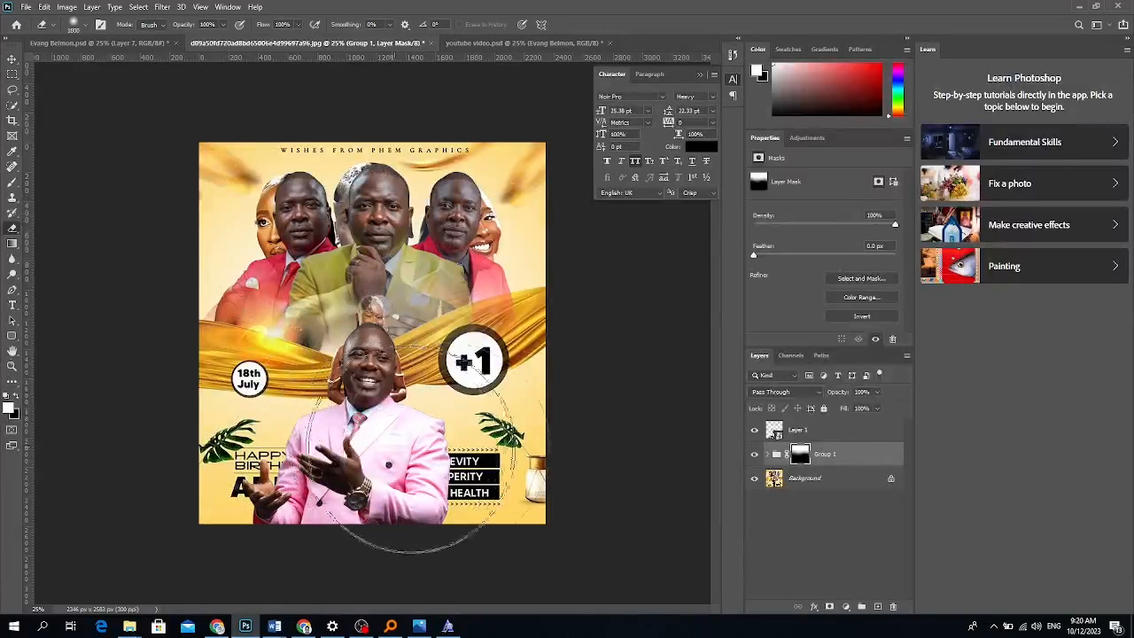
click(12, 59)
click(836, 485)
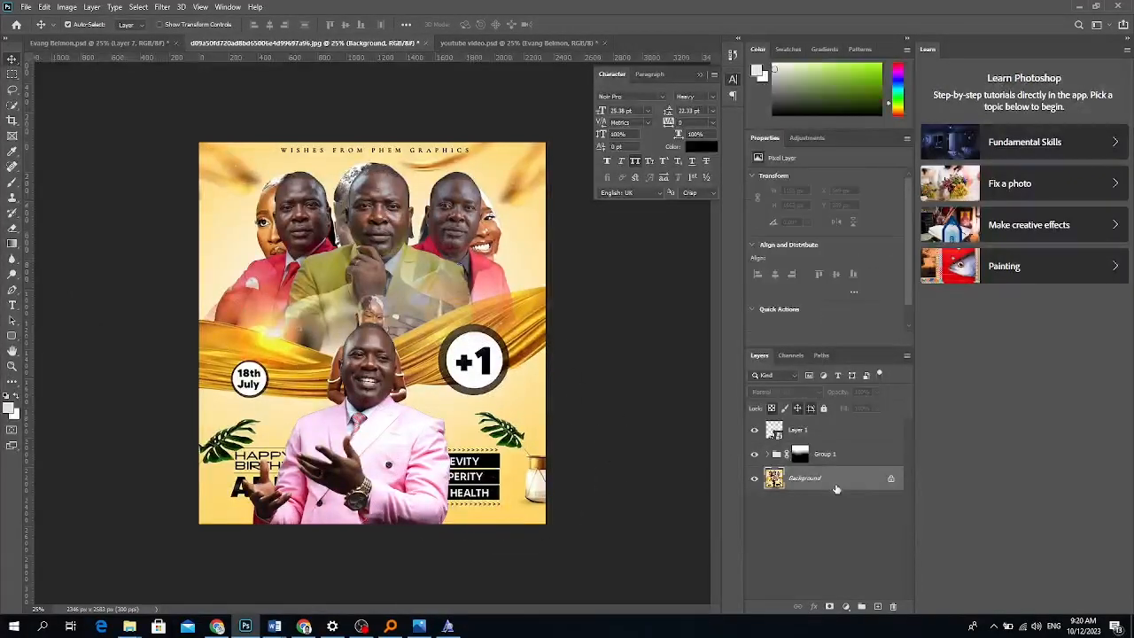
Add a near-white #fefefe Solid Color fill layer and nudge the pink-suited man right.
click(847, 606)
click(861, 391)
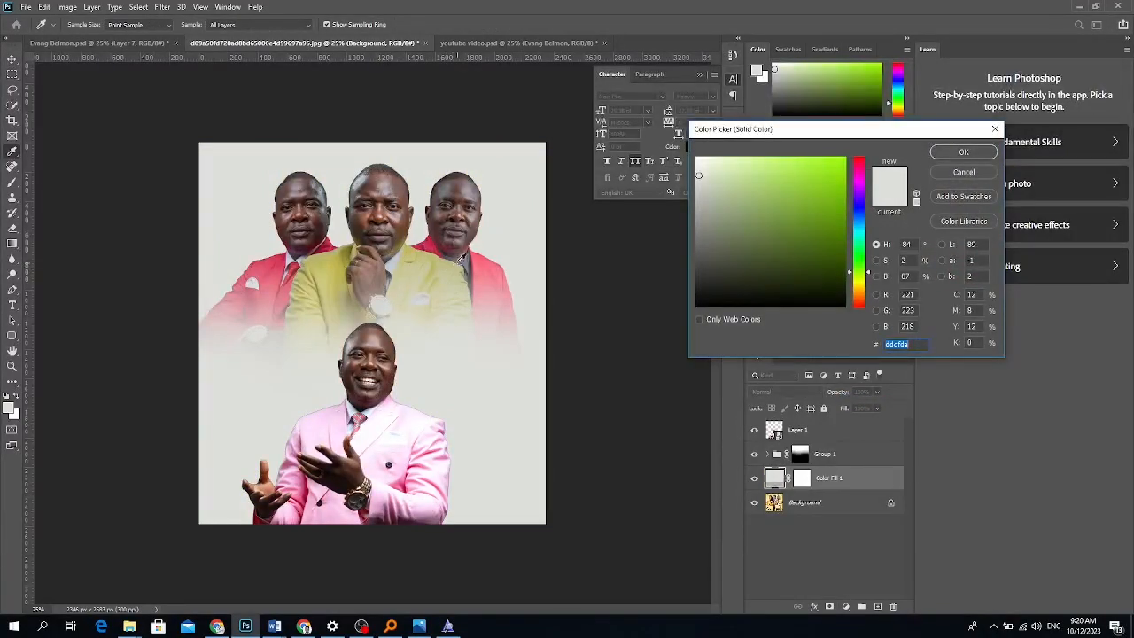
click(488, 257)
click(391, 419)
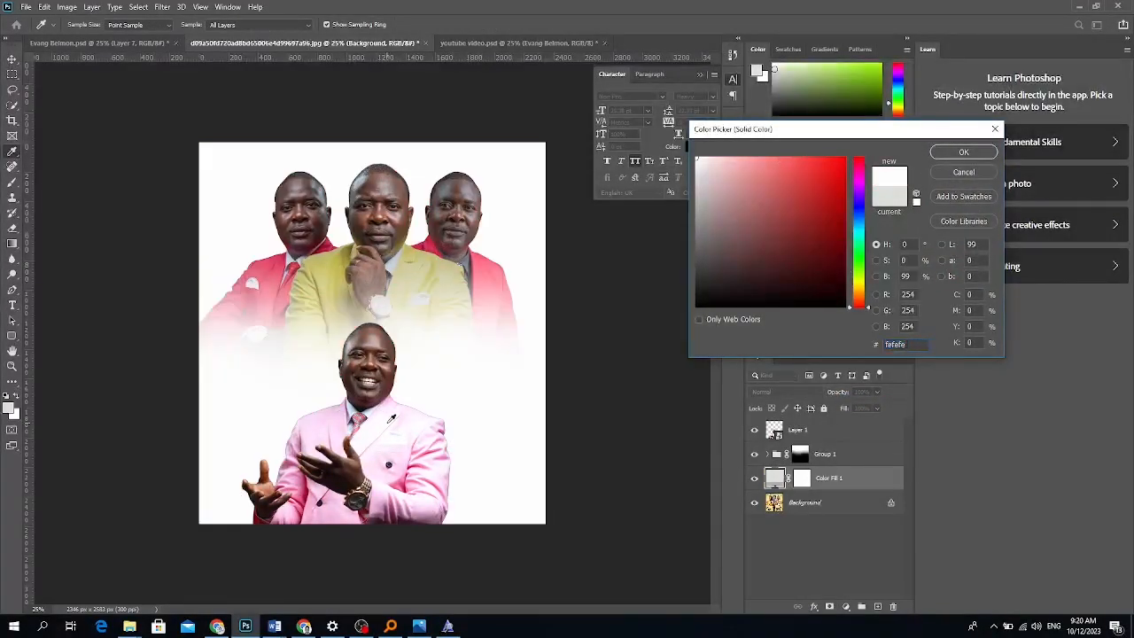
click(957, 155)
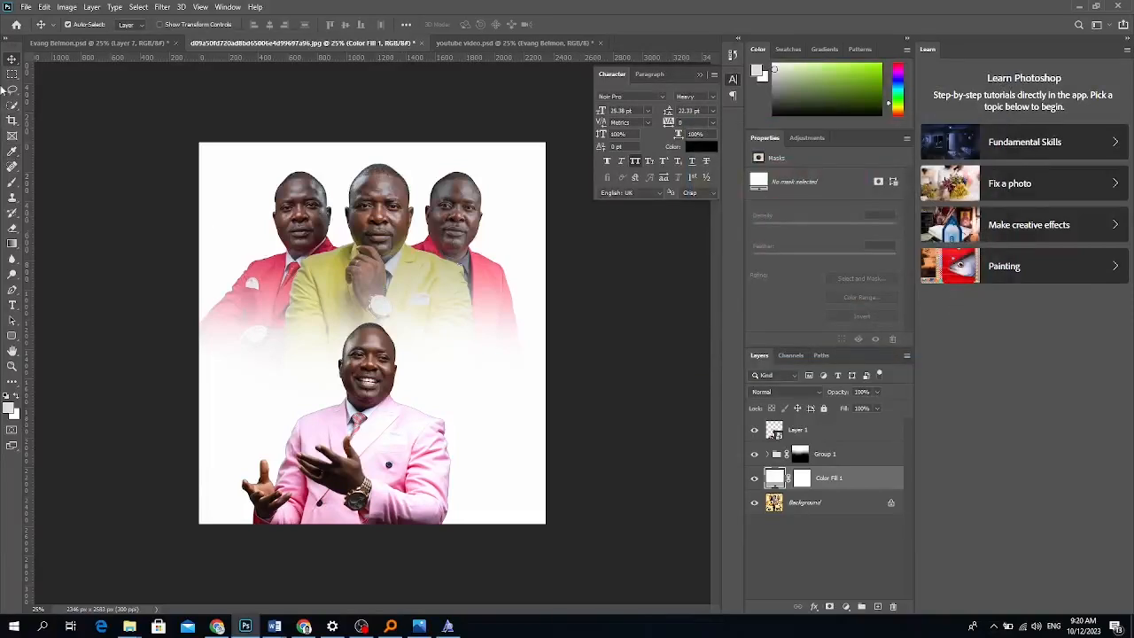
drag(363, 474, 369, 474)
Shrink Group 1 to about 95% and centre it above the pink-suited man.
click(826, 454)
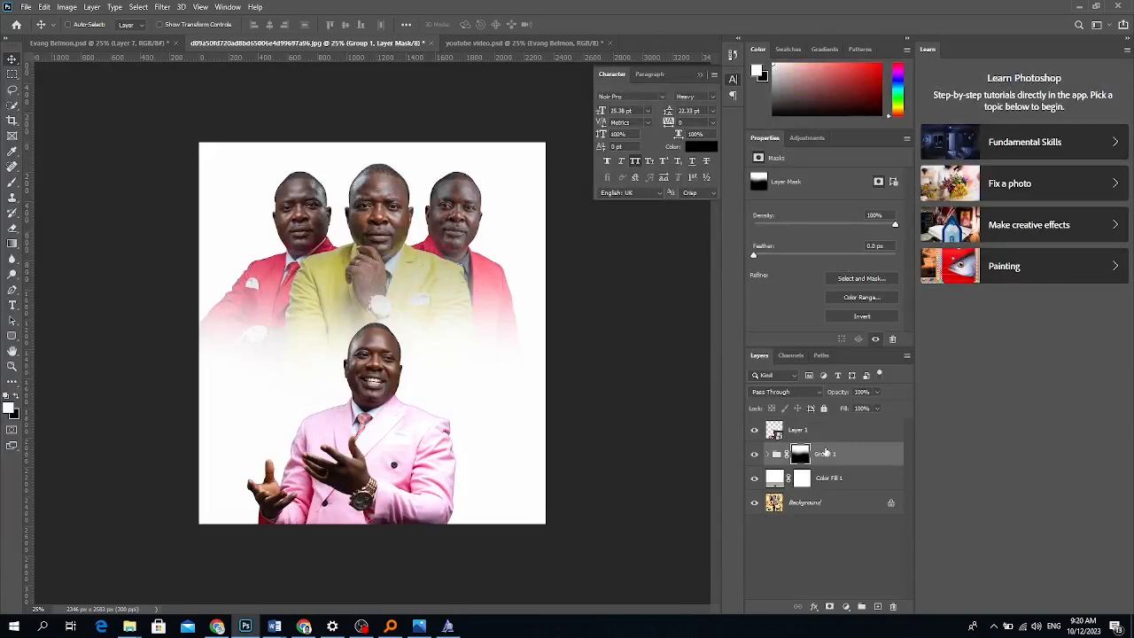
key(ctrl+t)
drag(546, 163, 530, 181)
drag(415, 279, 425, 270)
key(Return)
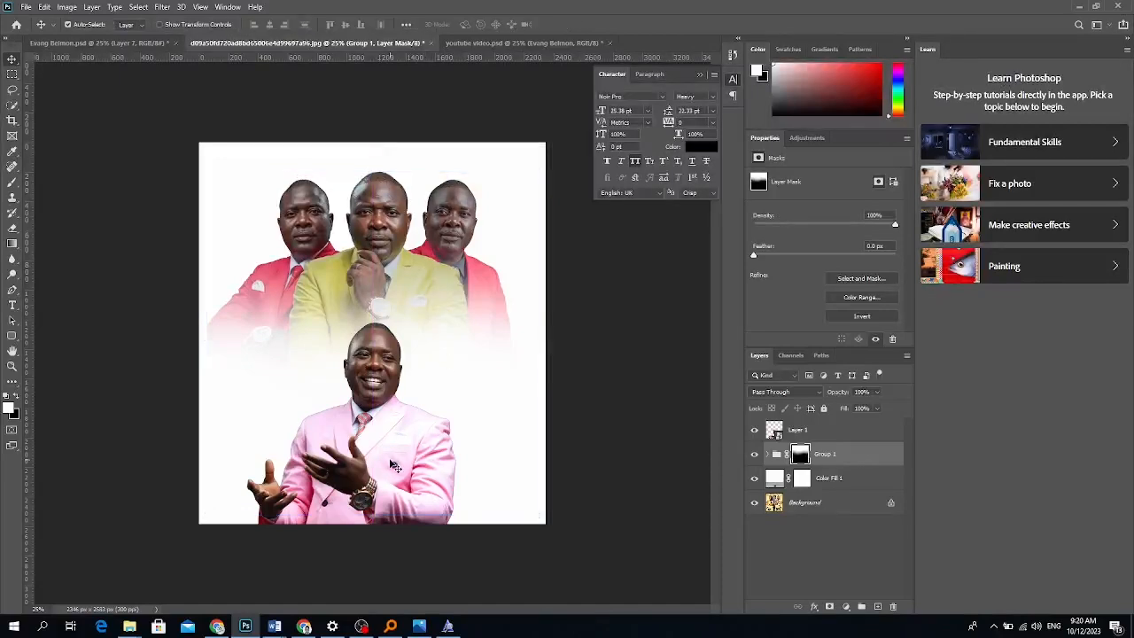
click(394, 467)
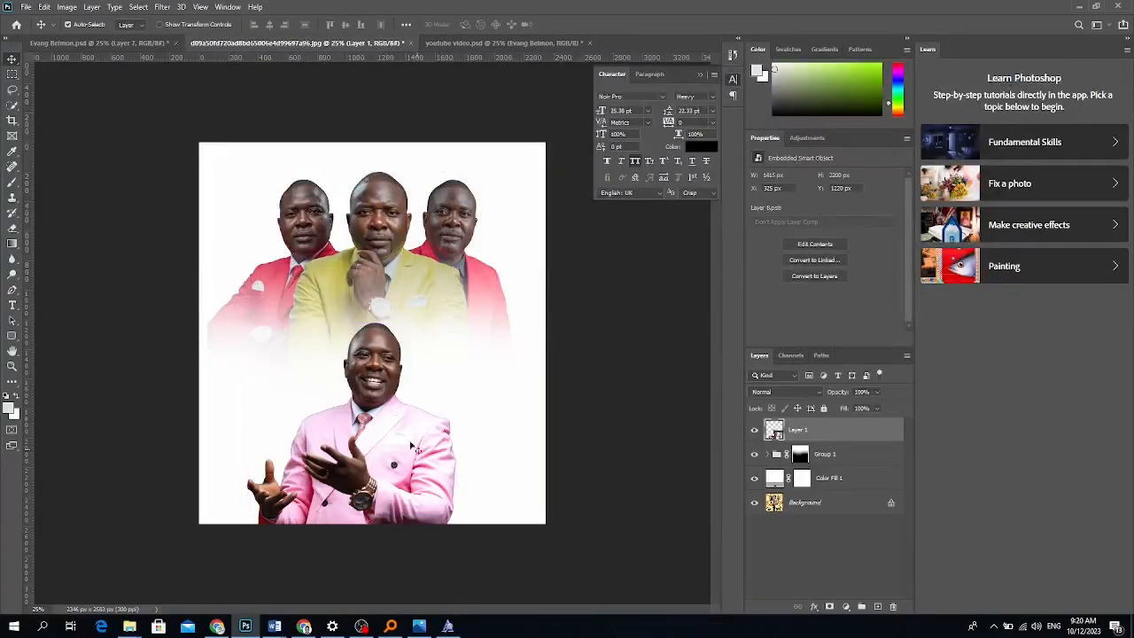
Copy the Evang Belmon title into the flyer and set 'Belmon' to Noir Pro Semi Bold all caps.
click(109, 43)
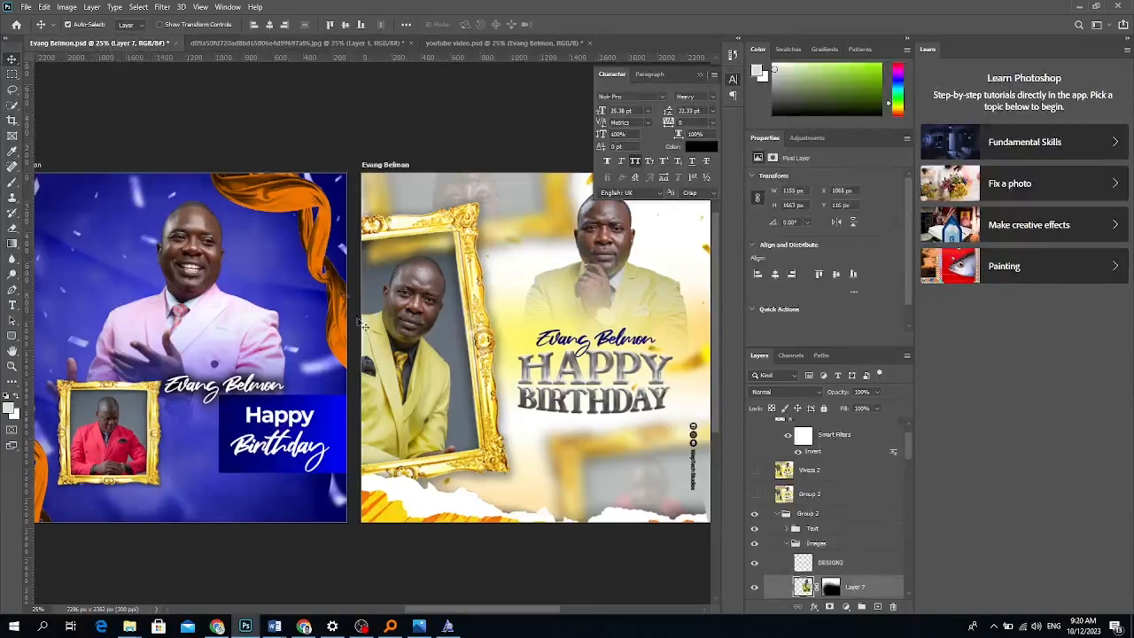
drag(611, 348, 443, 363)
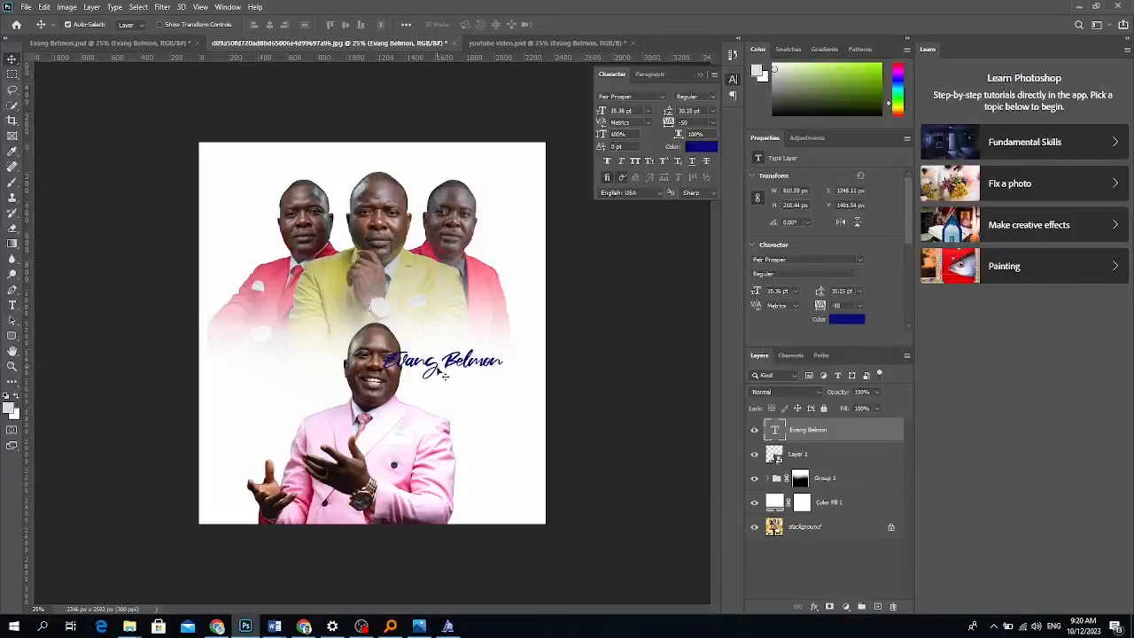
click(12, 305)
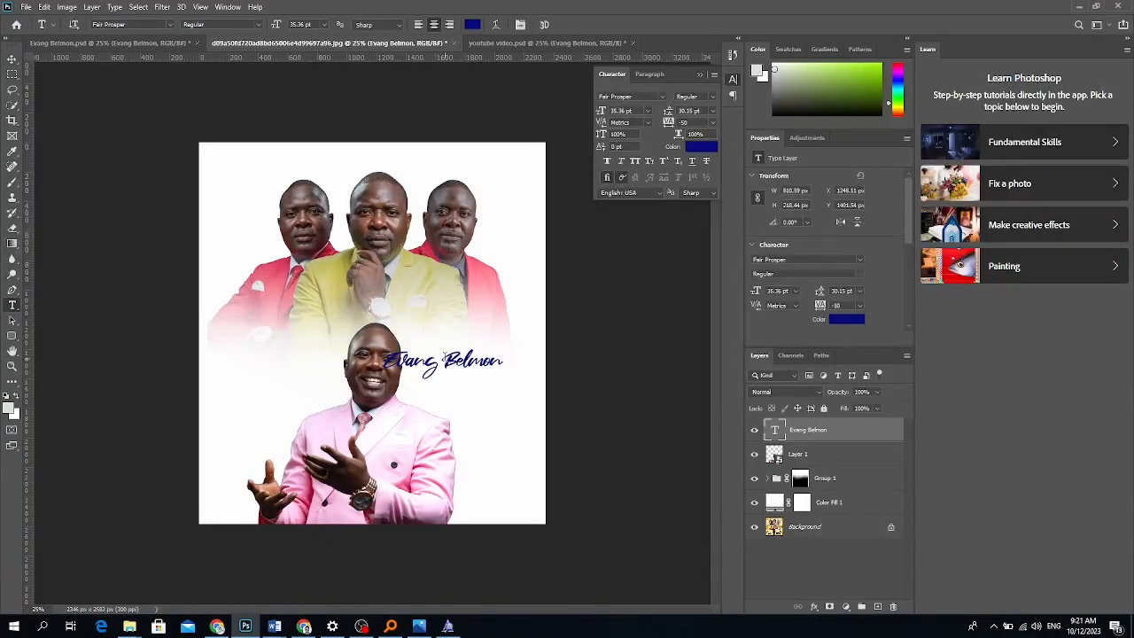
drag(442, 365, 520, 358)
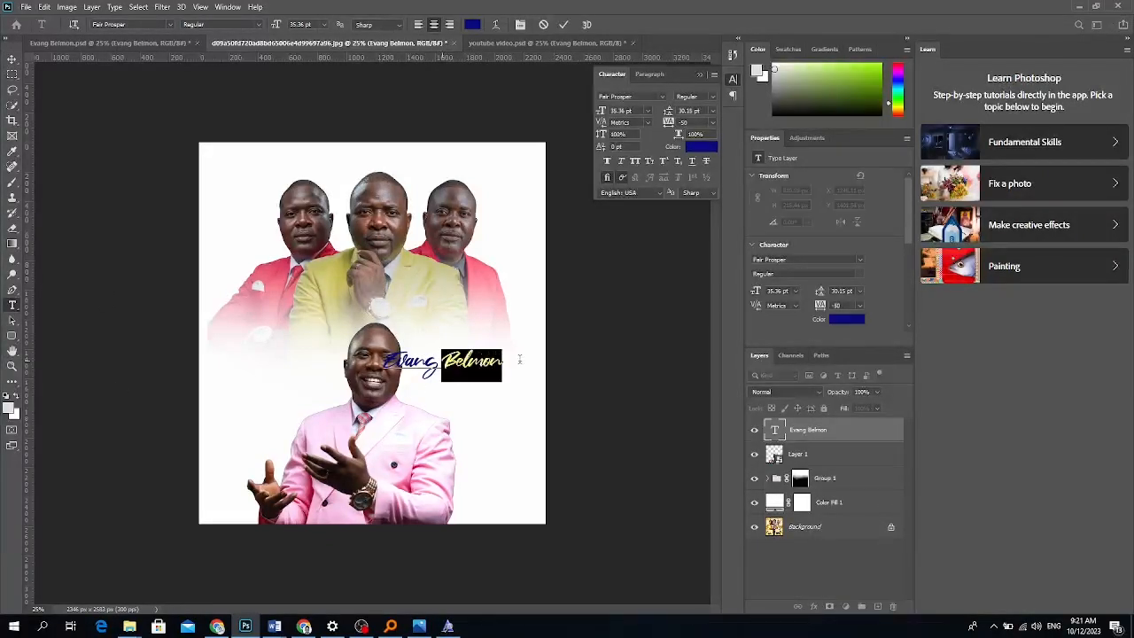
click(662, 97)
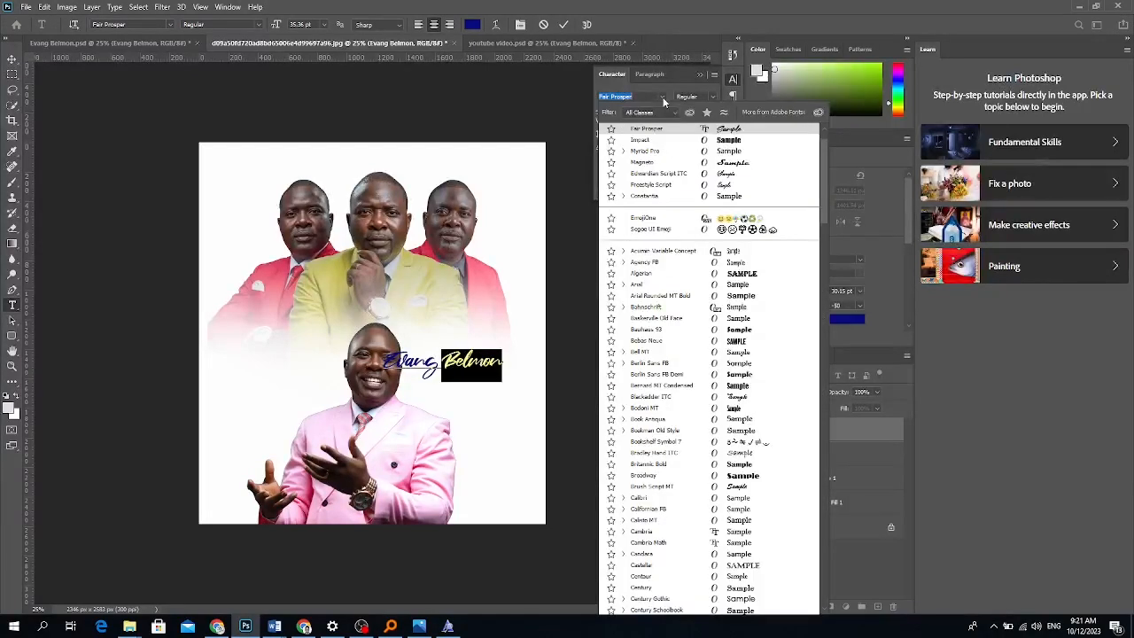
text(Noir Pro)
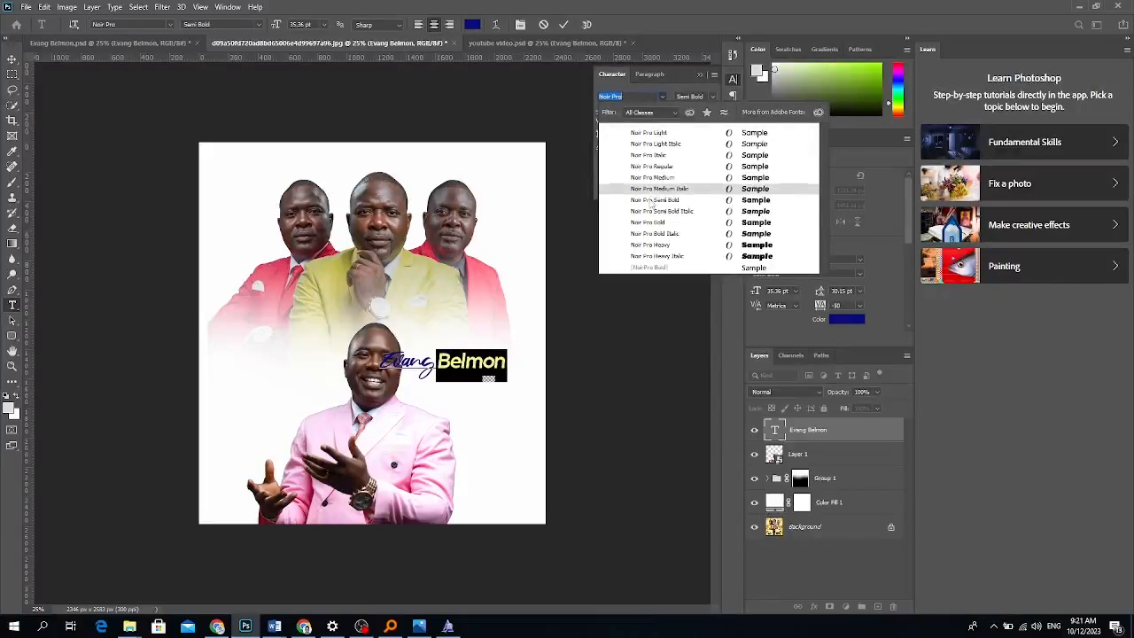
click(655, 199)
click(634, 161)
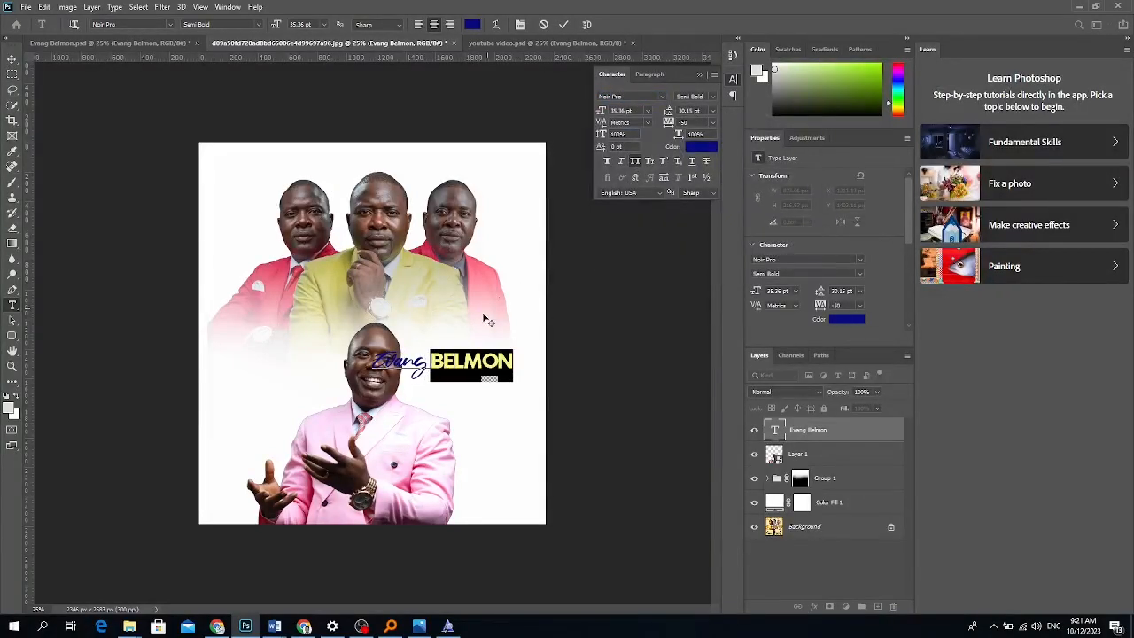
Put BELMON on its own line, left-align the title and move it beside the main man.
click(431, 359)
key(Return)
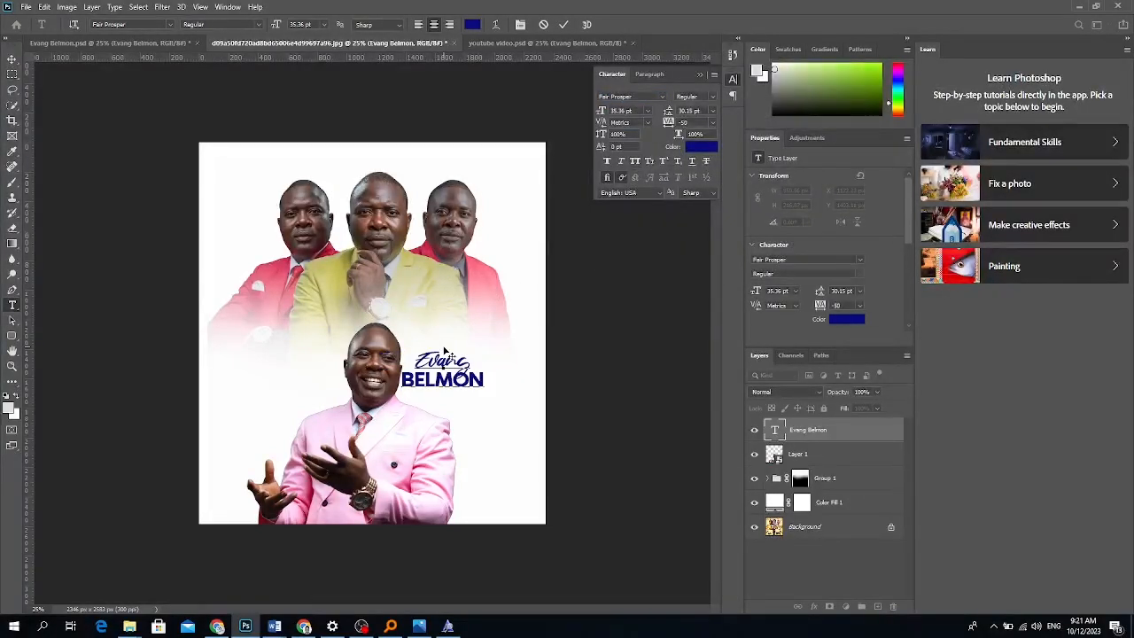
click(12, 58)
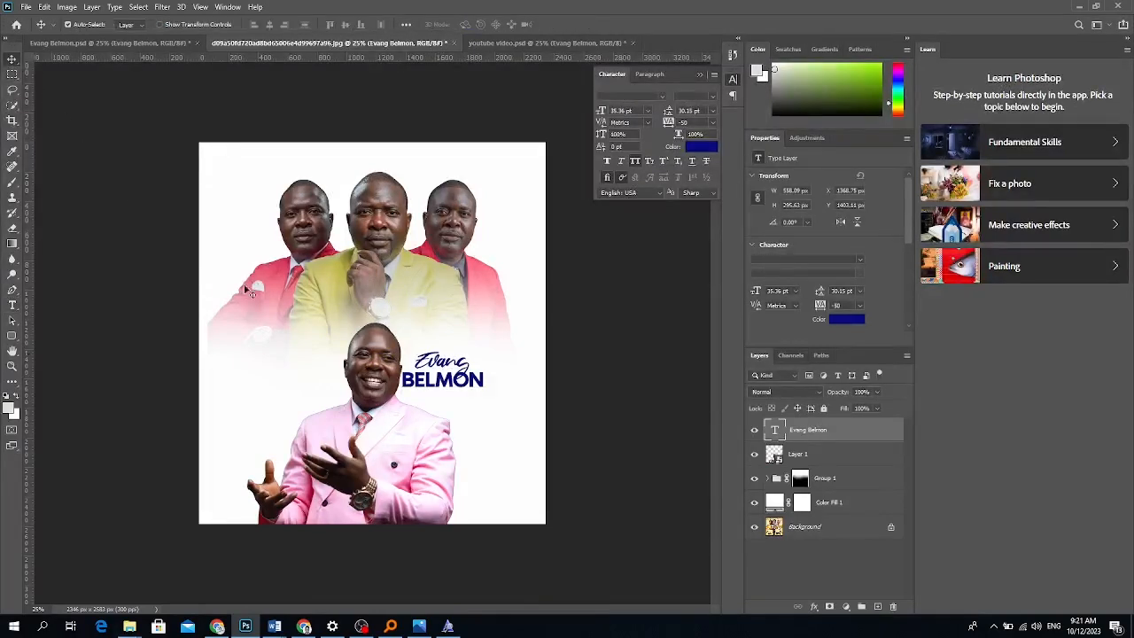
click(650, 74)
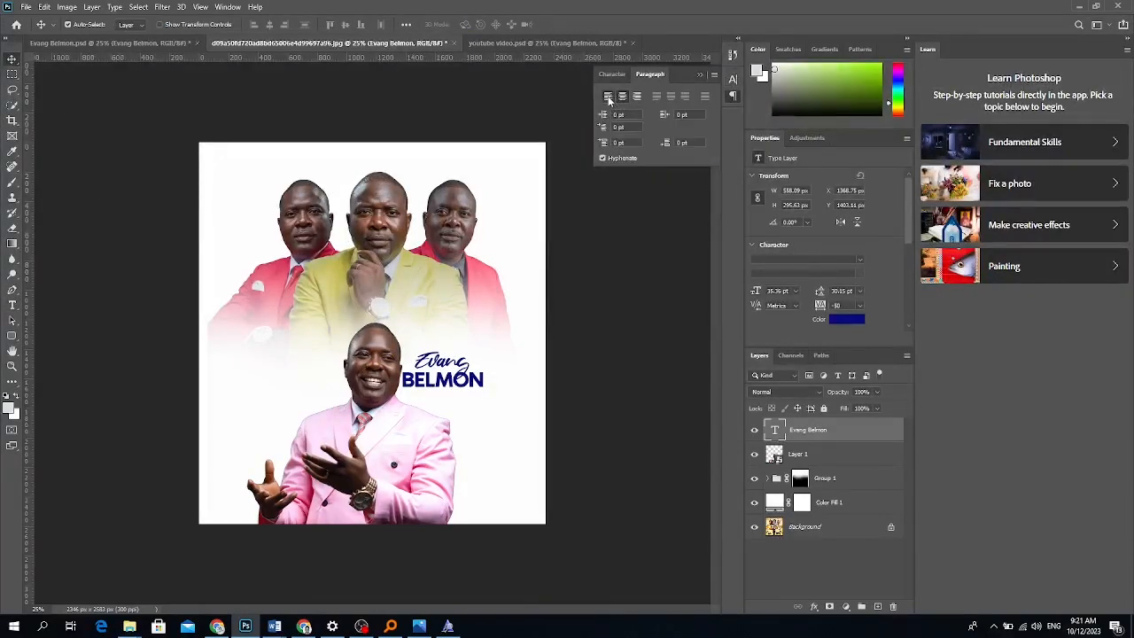
click(608, 95)
drag(462, 363, 449, 363)
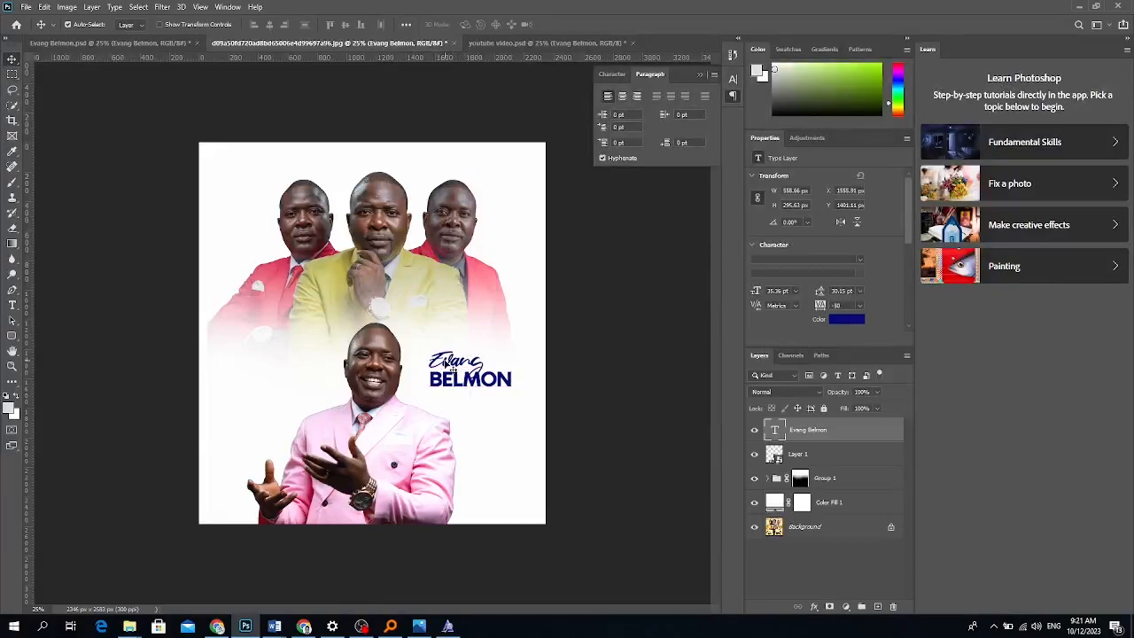
Draw a rounded rectangle bar at the flyer's bottom right.
right_click(11, 340)
click(46, 347)
drag(422, 497, 511, 512)
Draw and delete a second rounded bar, then place a vertical guide at the bar's right edge.
click(10, 60)
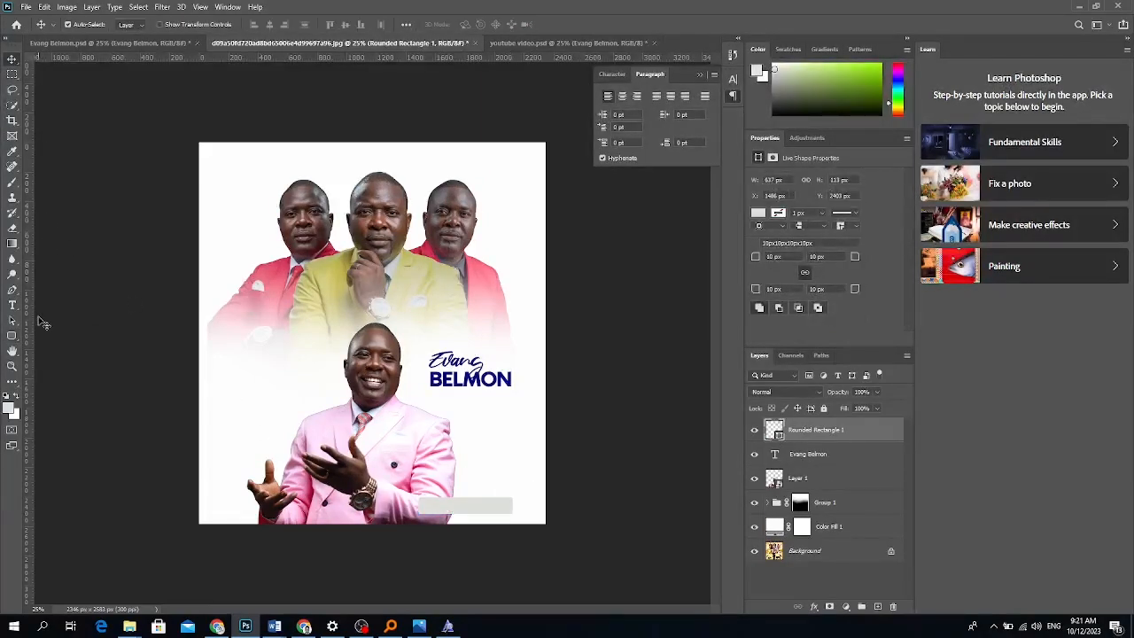
click(12, 335)
drag(415, 477, 513, 493)
click(13, 62)
key(Delete)
drag(29, 257, 514, 332)
Fill the rounded bar with a horizontal orange-gold gradient.
click(12, 336)
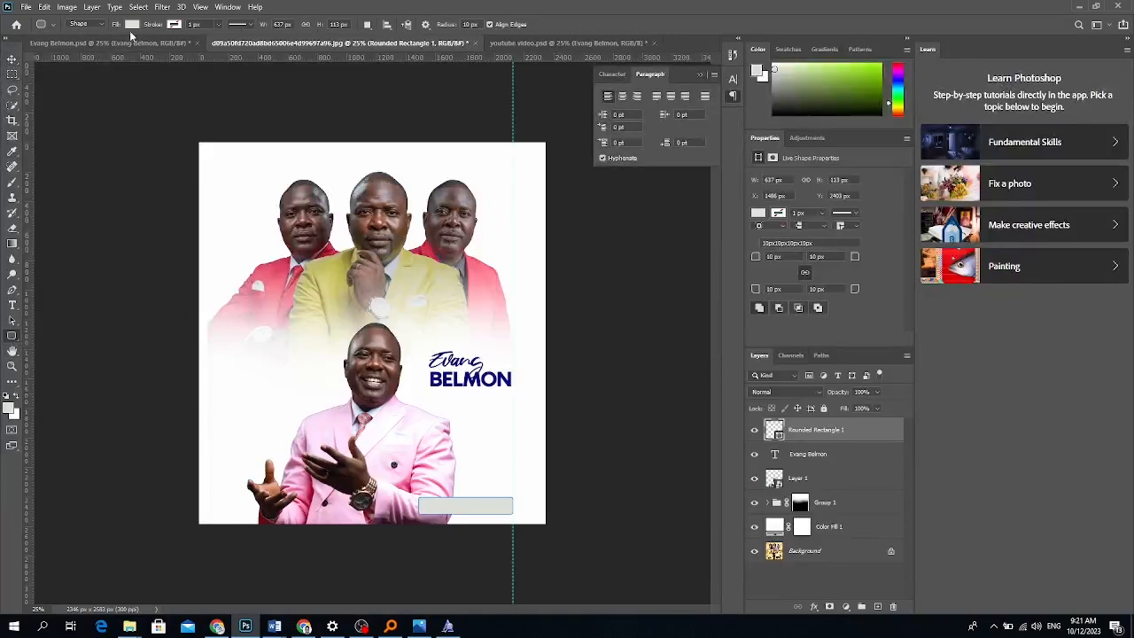
click(131, 25)
click(102, 46)
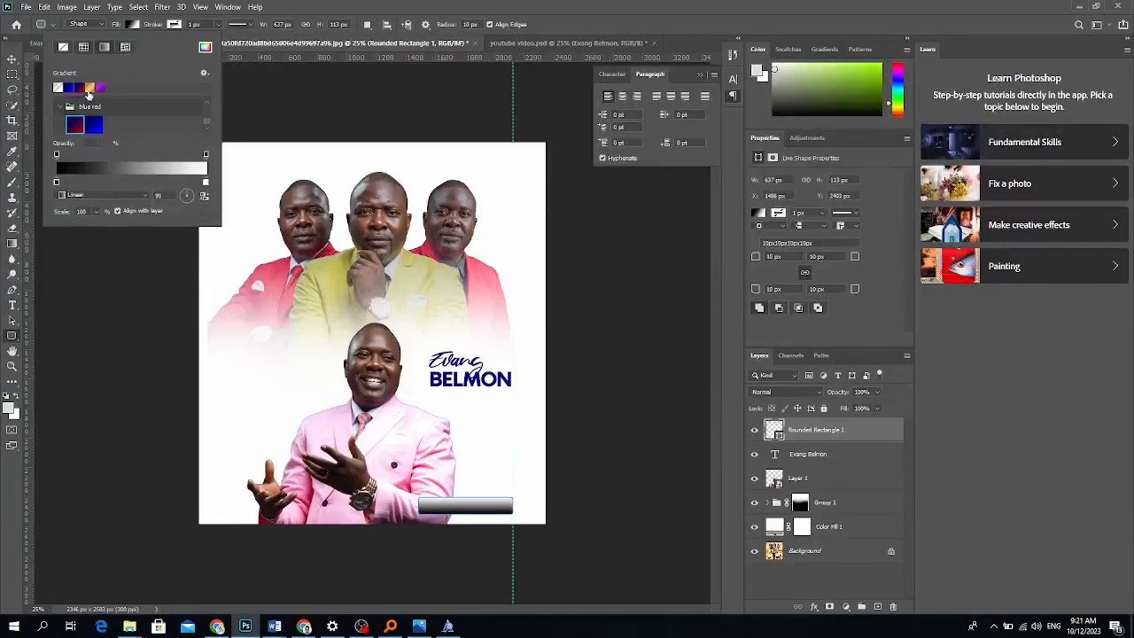
click(90, 87)
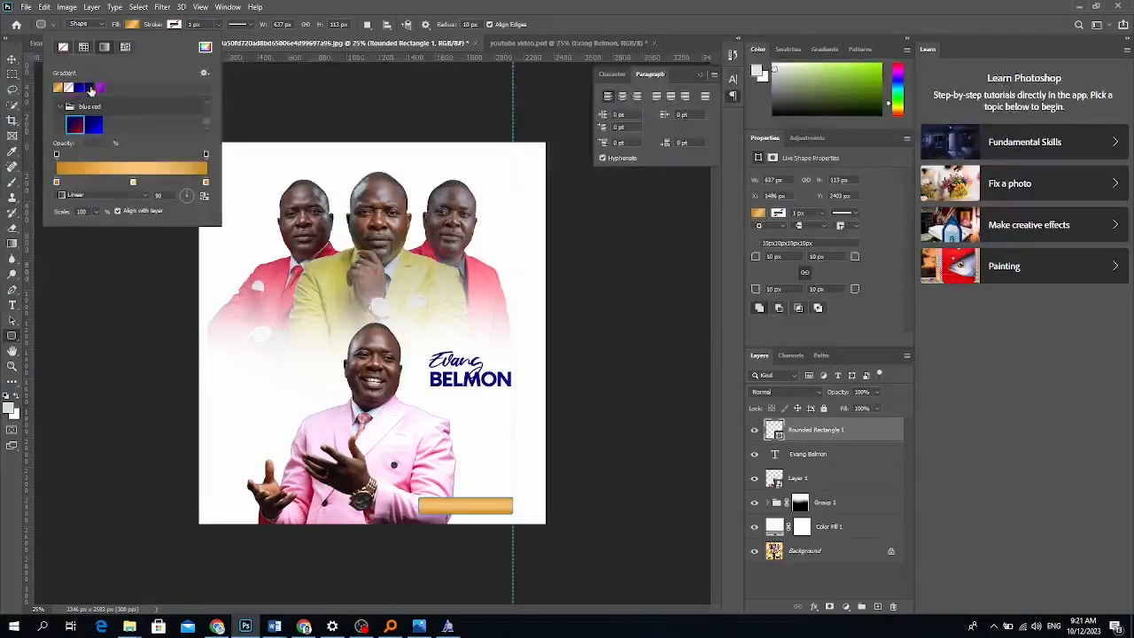
click(192, 196)
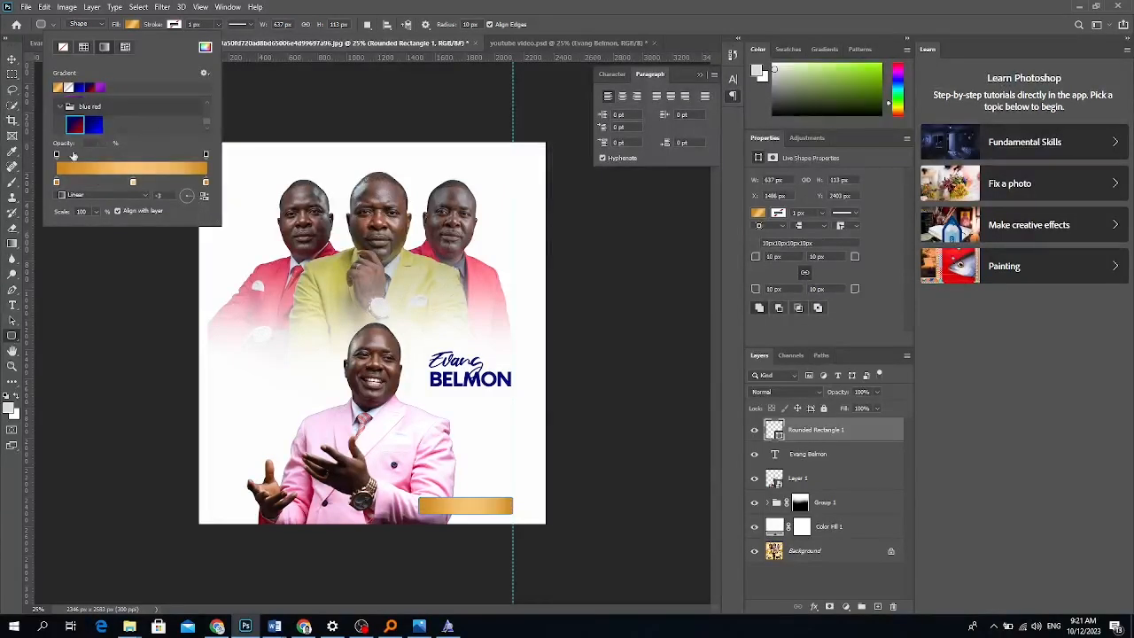
click(12, 59)
Duplicate the gold bar twice with Ctrl+J, stacking the copies above the original.
key(ctrl+j)
drag(455, 509, 459, 463)
key(ctrl+j)
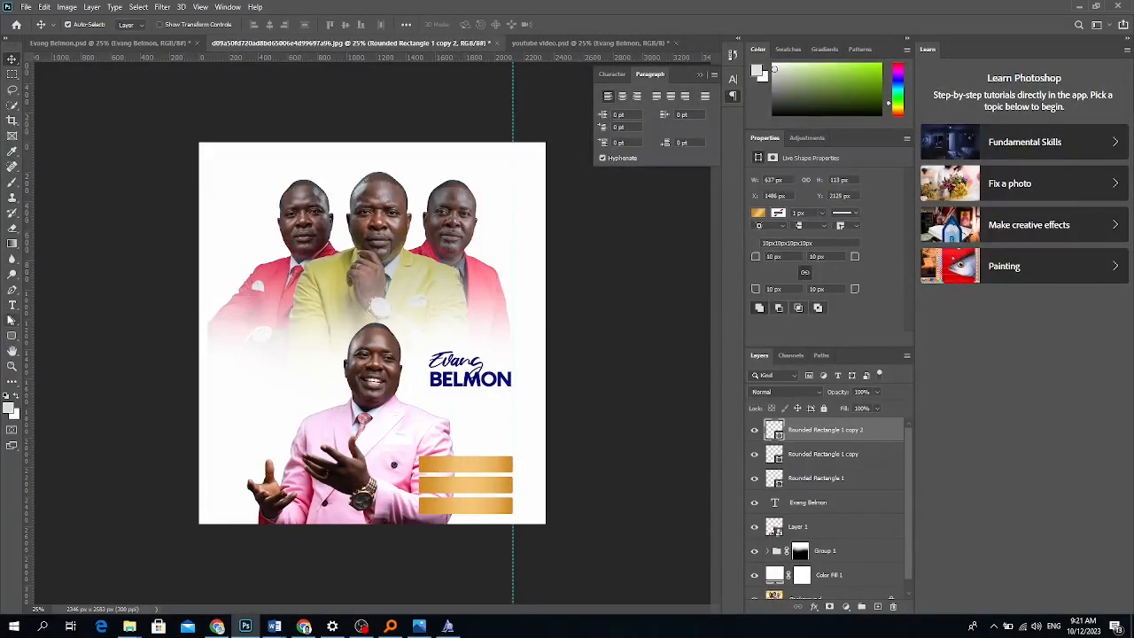
click(13, 305)
Add 'Happy Birthday' text to the left of the main man.
click(254, 377)
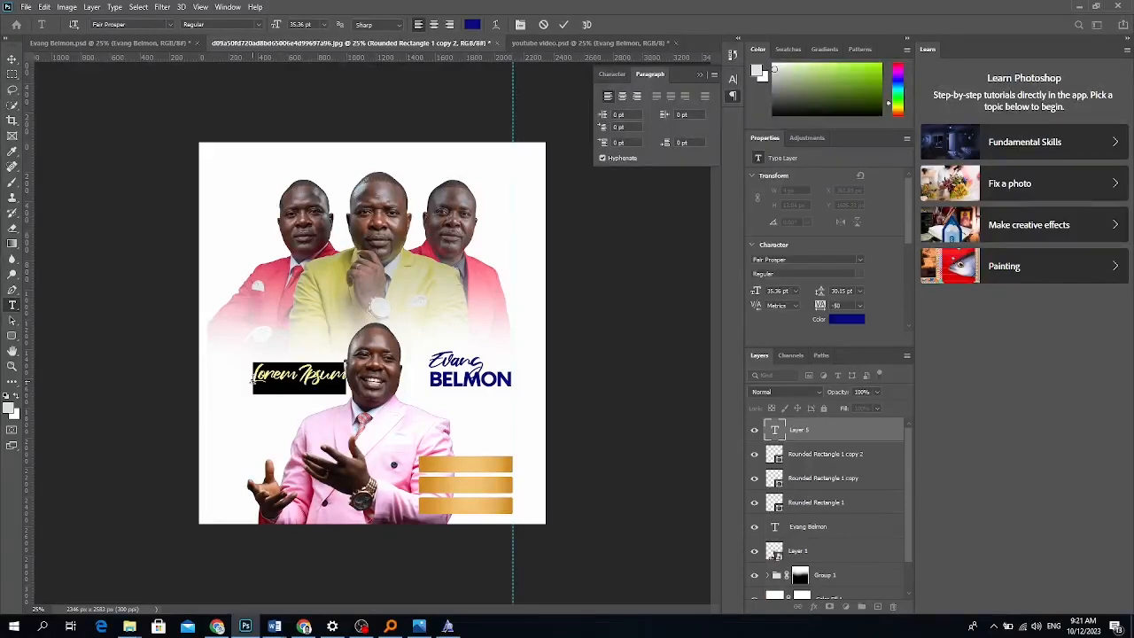
text(Happy)
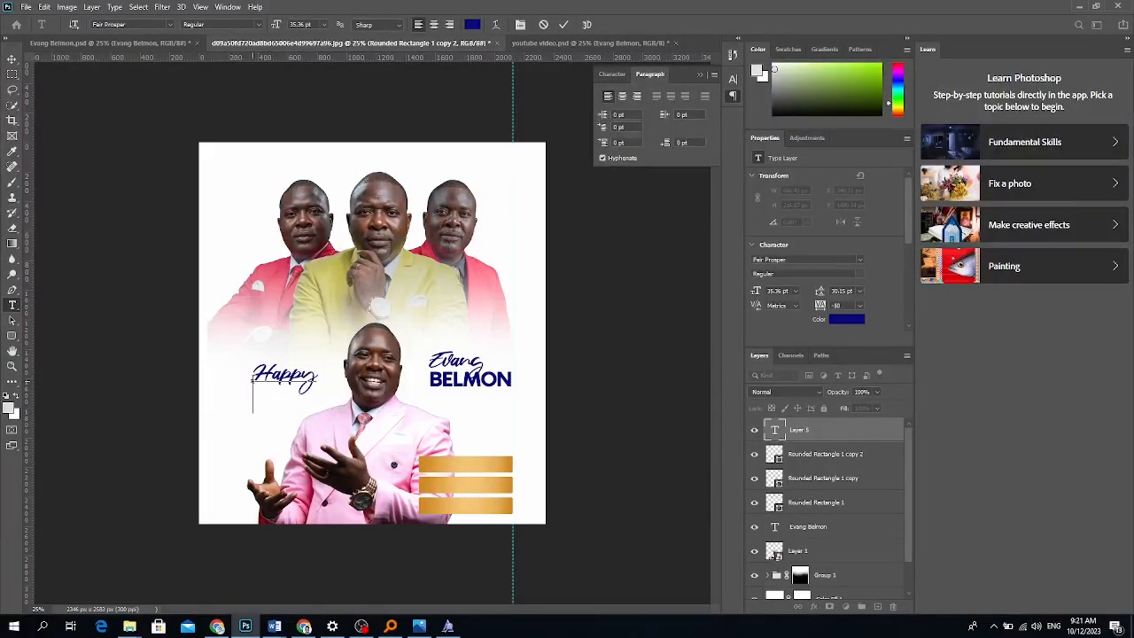
text( Birthday)
click(11, 58)
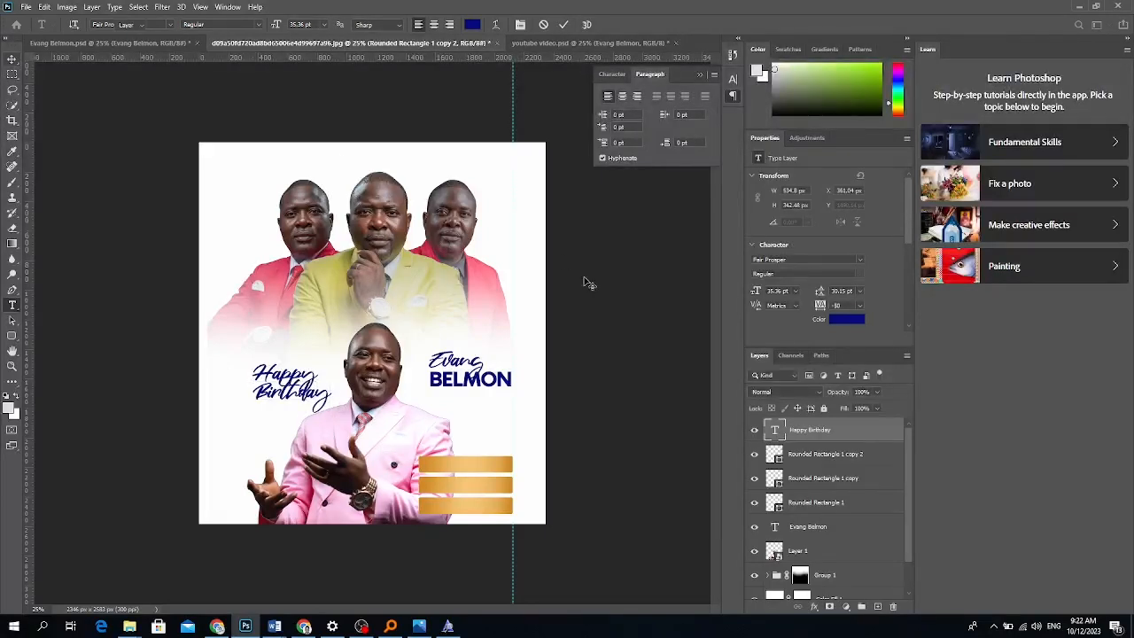
Change the right title from 'Evang BELMON' to 'Happy BIRTHDAY'.
click(12, 304)
drag(486, 363, 424, 355)
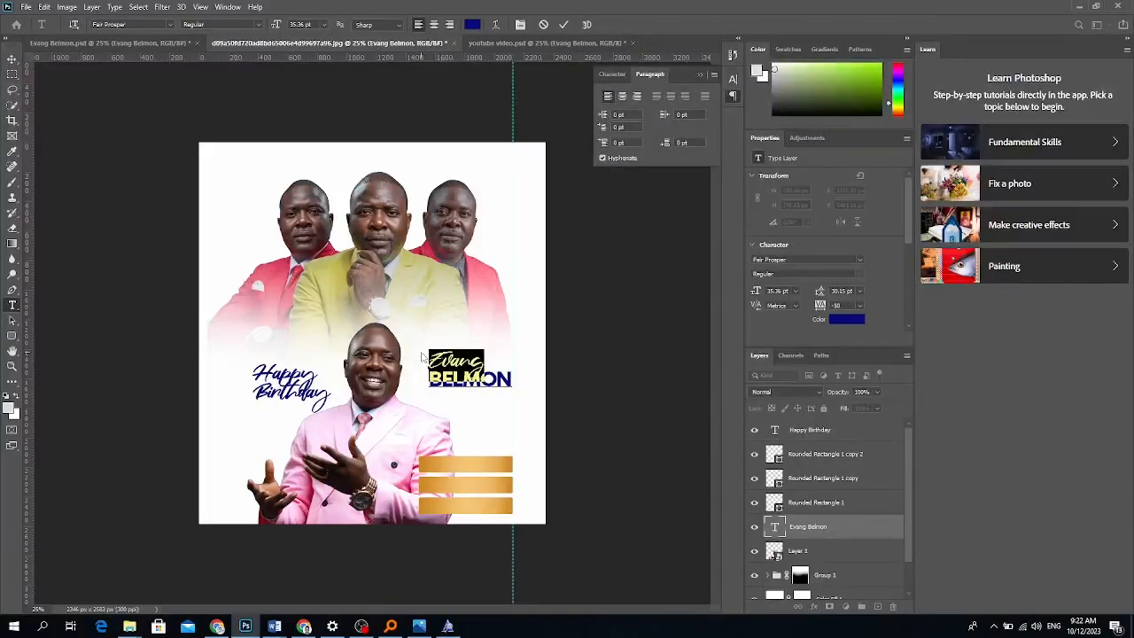
text(Happy)
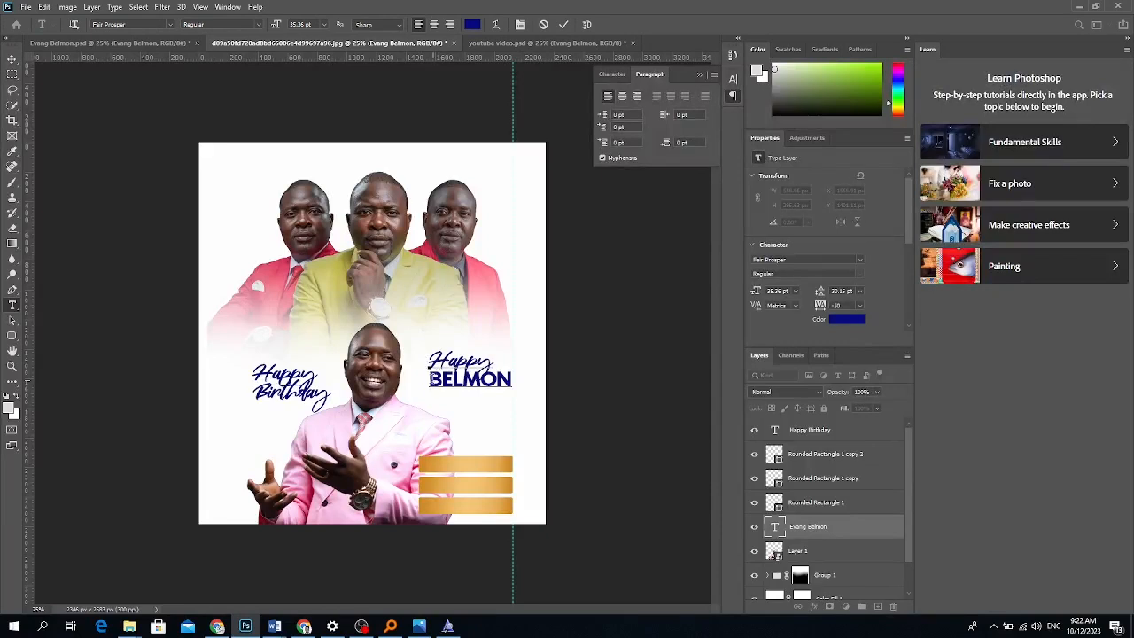
drag(431, 379, 514, 381)
text(BIRTHDAY)
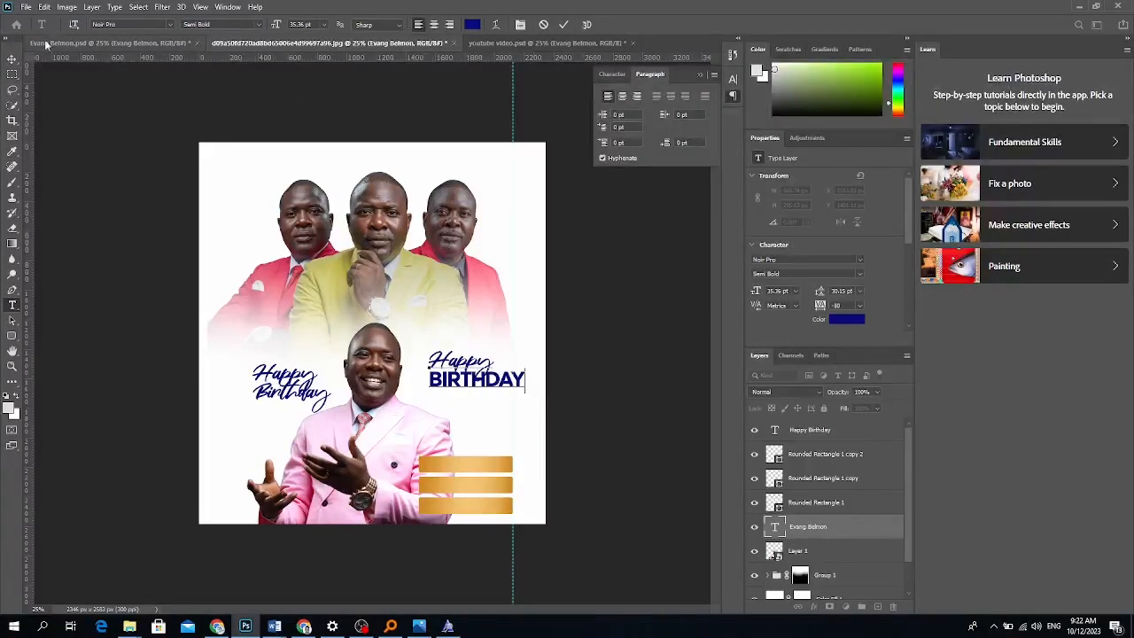
click(11, 60)
Delete the left script text and place a right-aligned copy of the Happy BIRTHDAY title on the left.
click(269, 381)
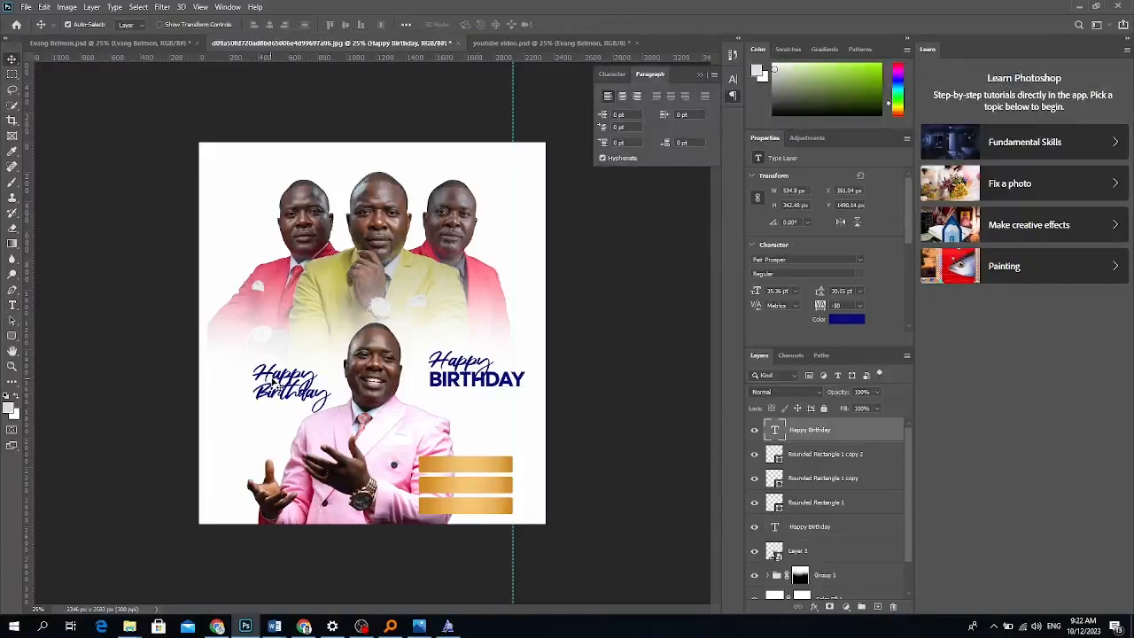
key(Delete)
drag(452, 378, 248, 377)
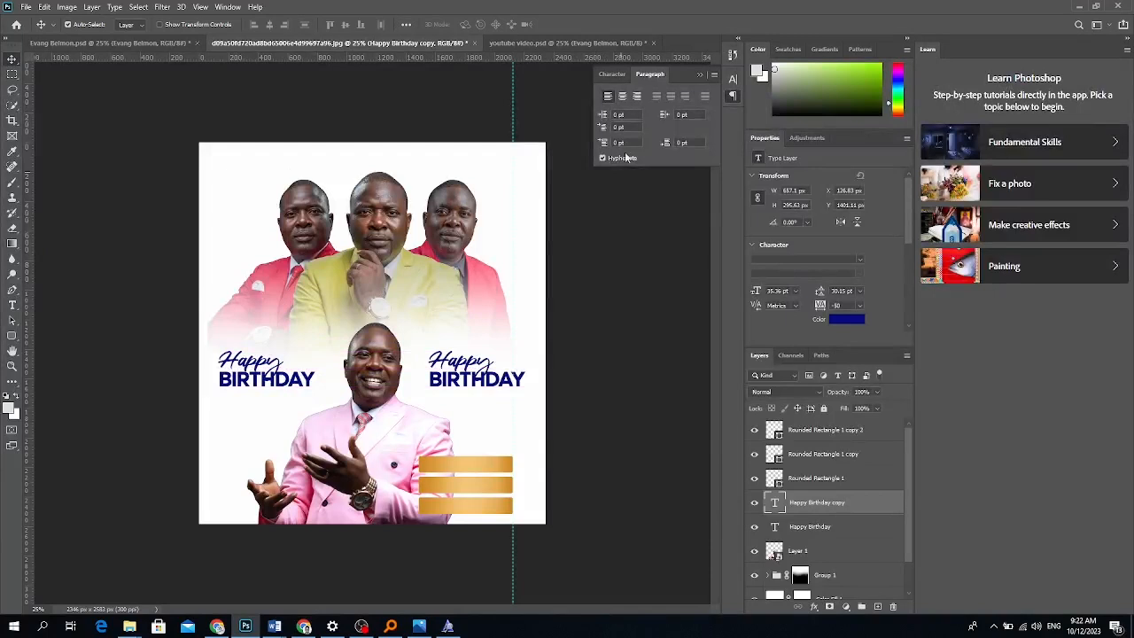
click(631, 100)
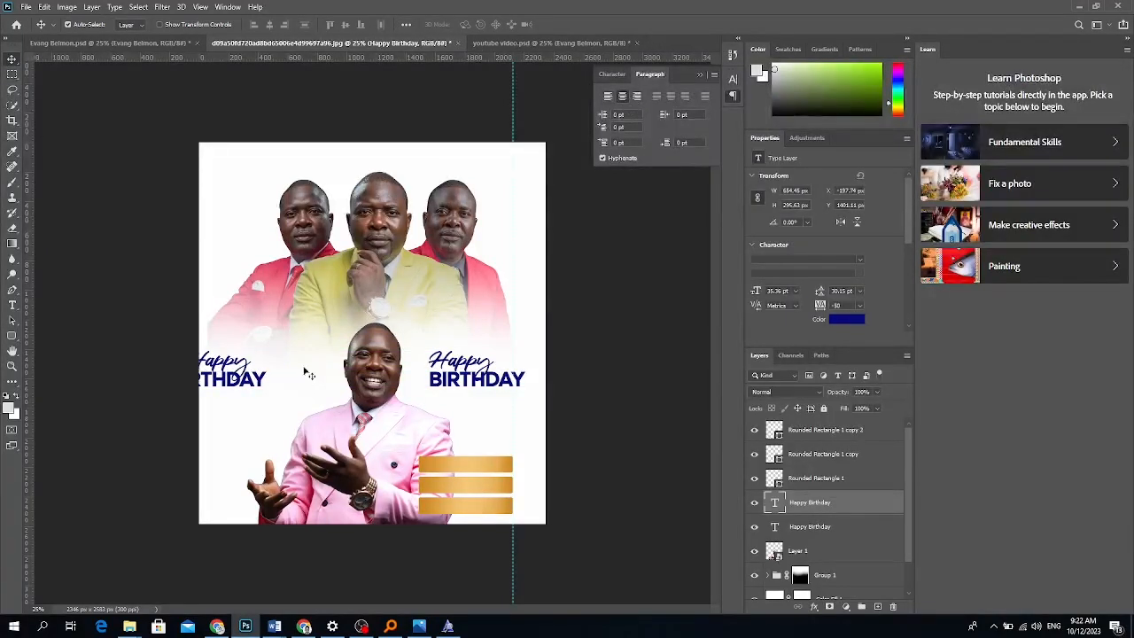
click(636, 96)
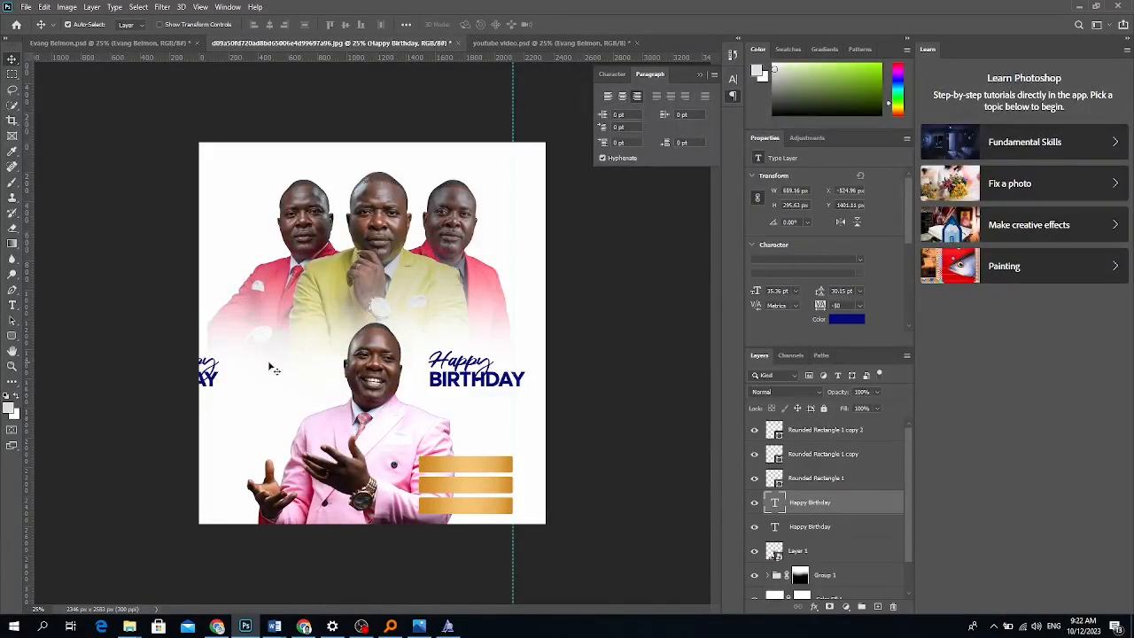
drag(215, 383, 318, 382)
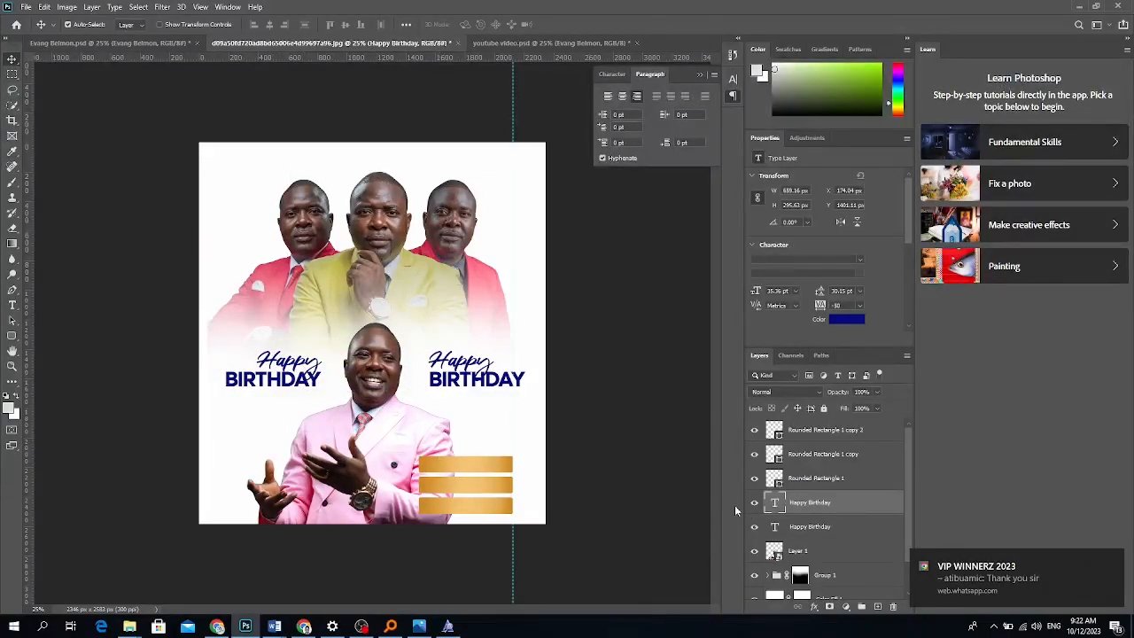
Unlock the background layer and move the reference image layer to the top of the stack.
scroll(808, 553, down, 2)
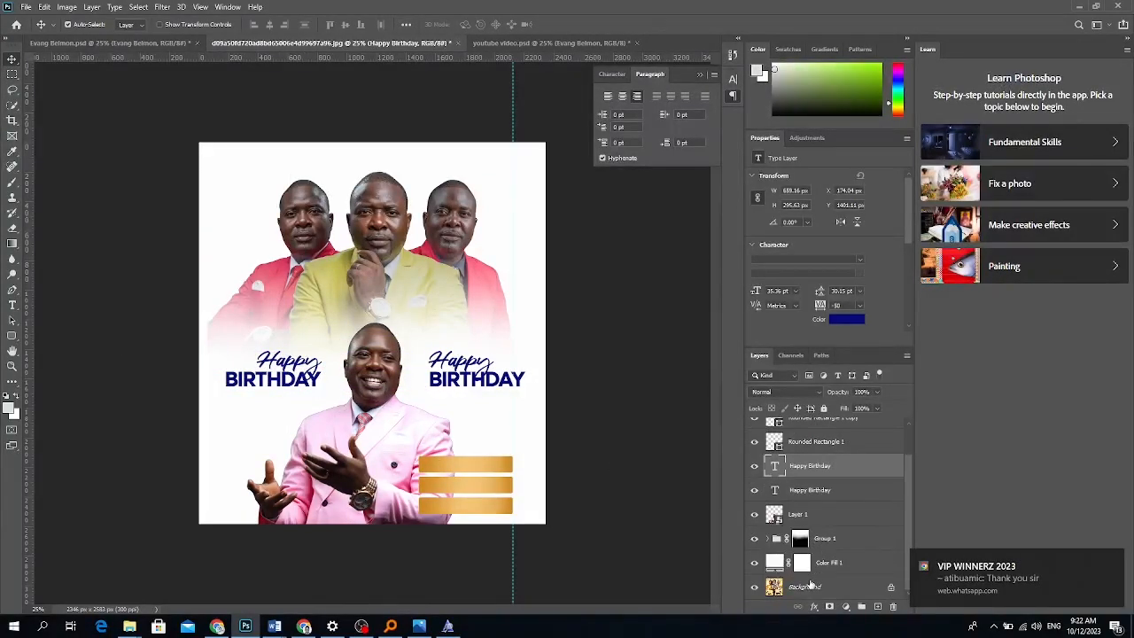
click(811, 585)
click(891, 590)
drag(849, 592, 831, 432)
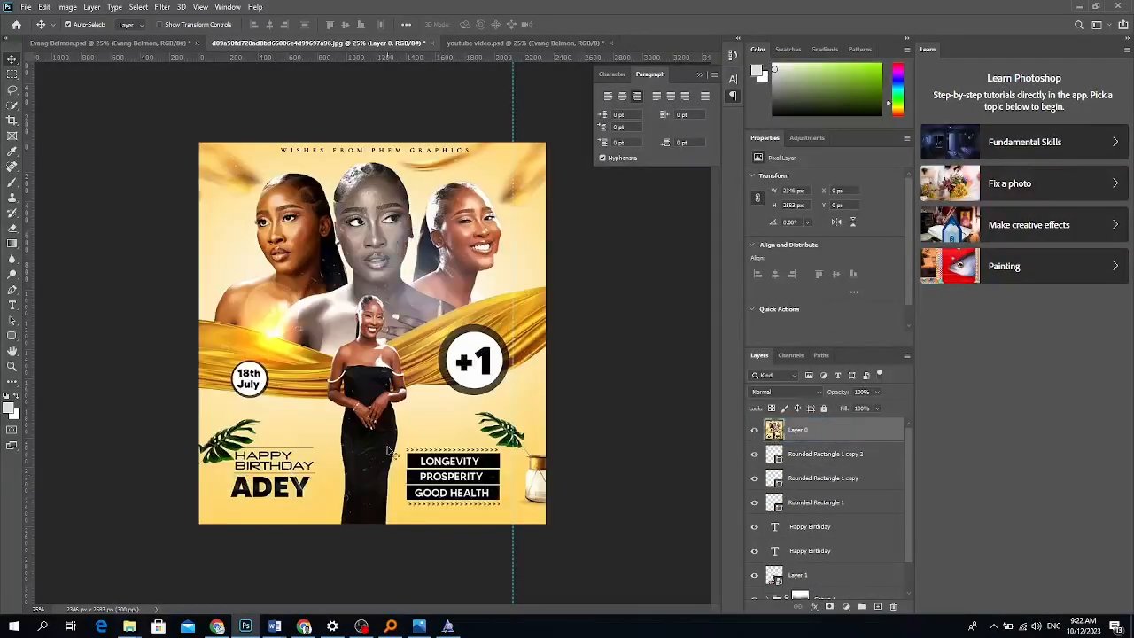
Add a 'Longevity' text line above the wish list.
click(13, 304)
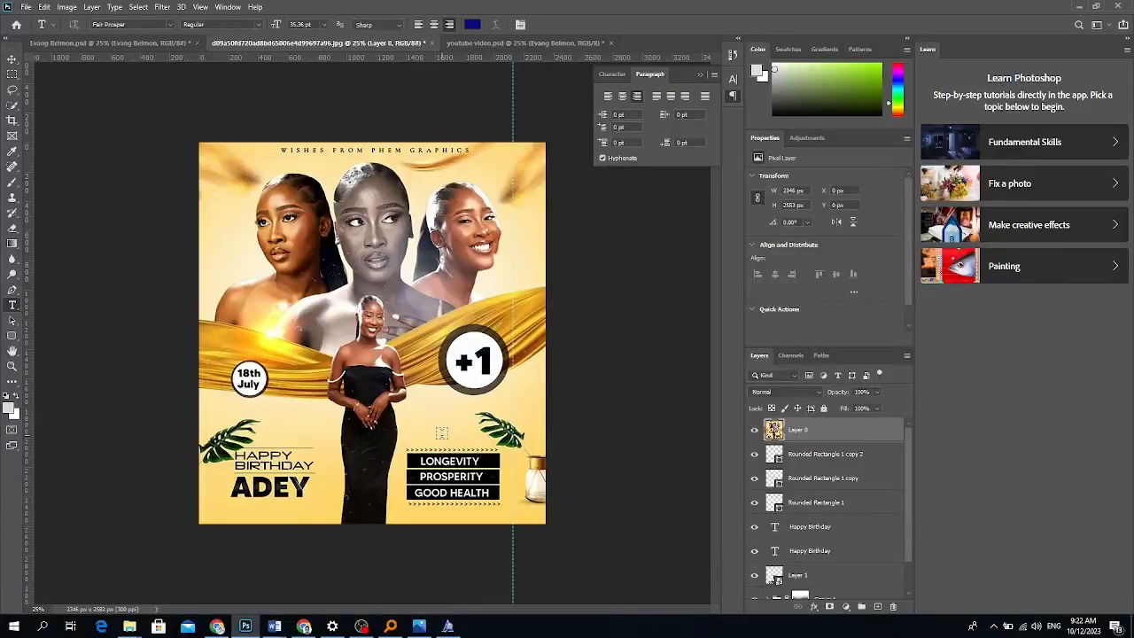
click(441, 433)
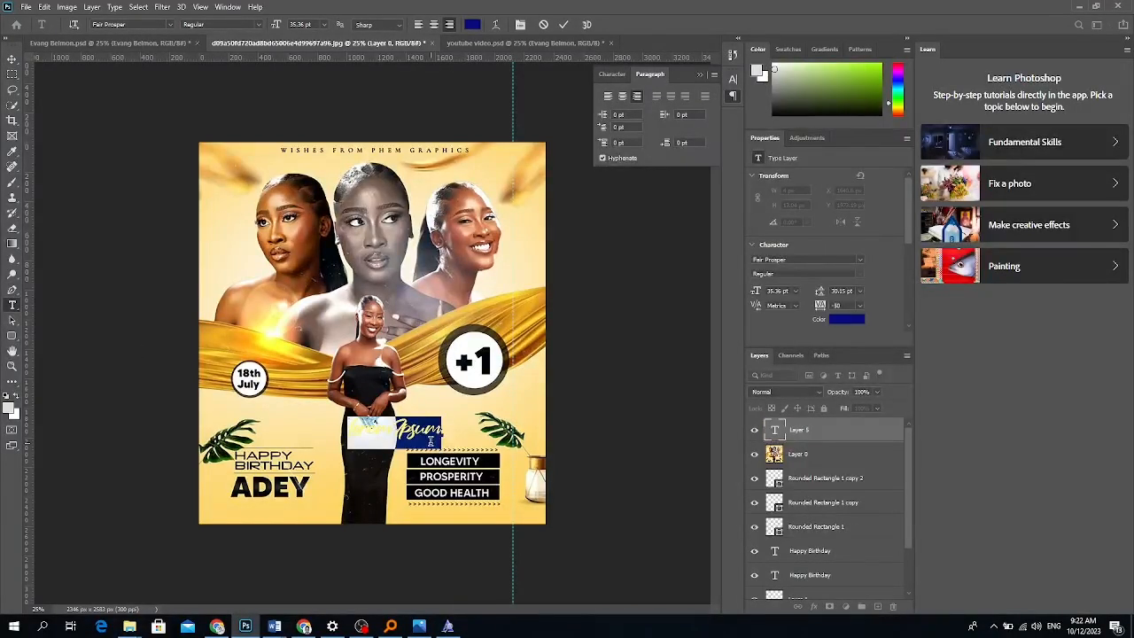
text(Longevity)
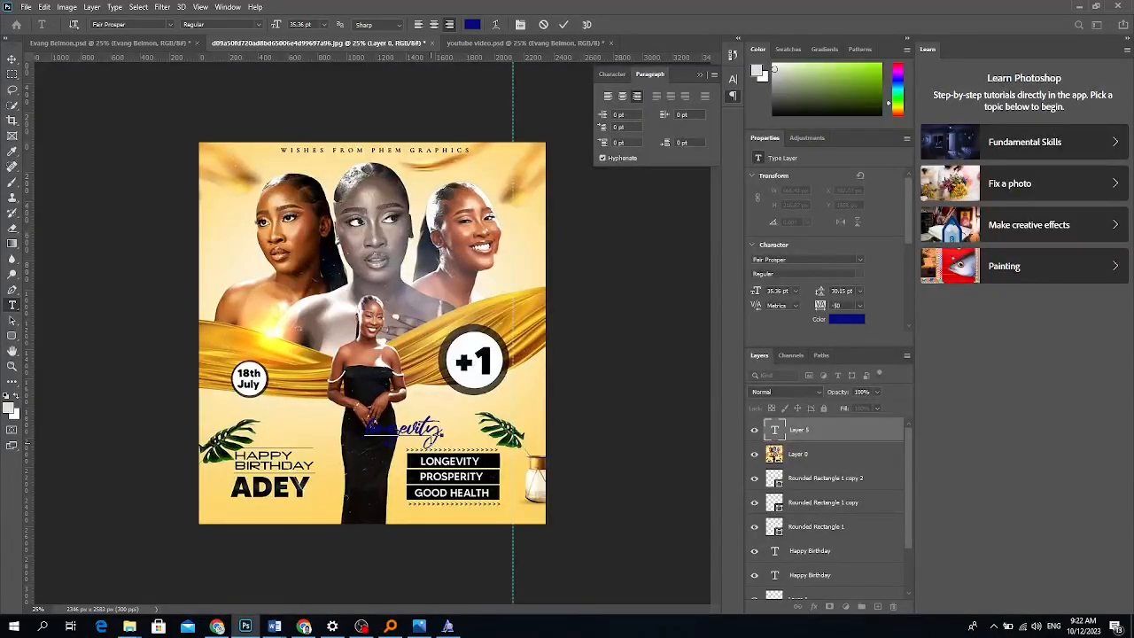
click(12, 58)
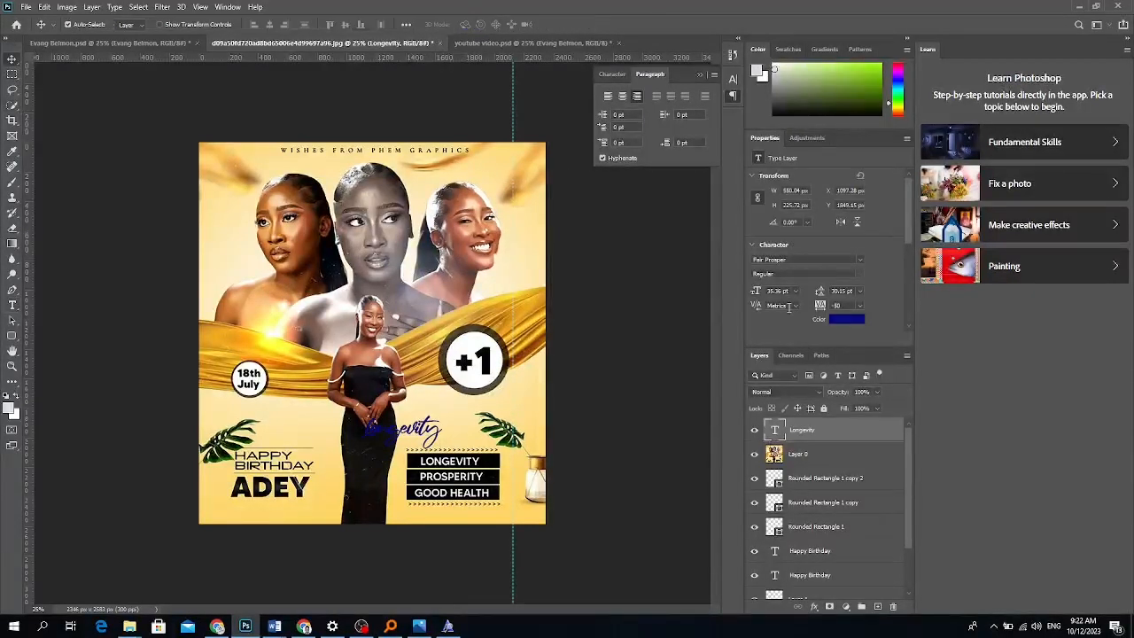
Style LONGEVITY in Noir Pro Semi Bold all caps, move it over the wish list and shrink it.
click(799, 259)
text(no)
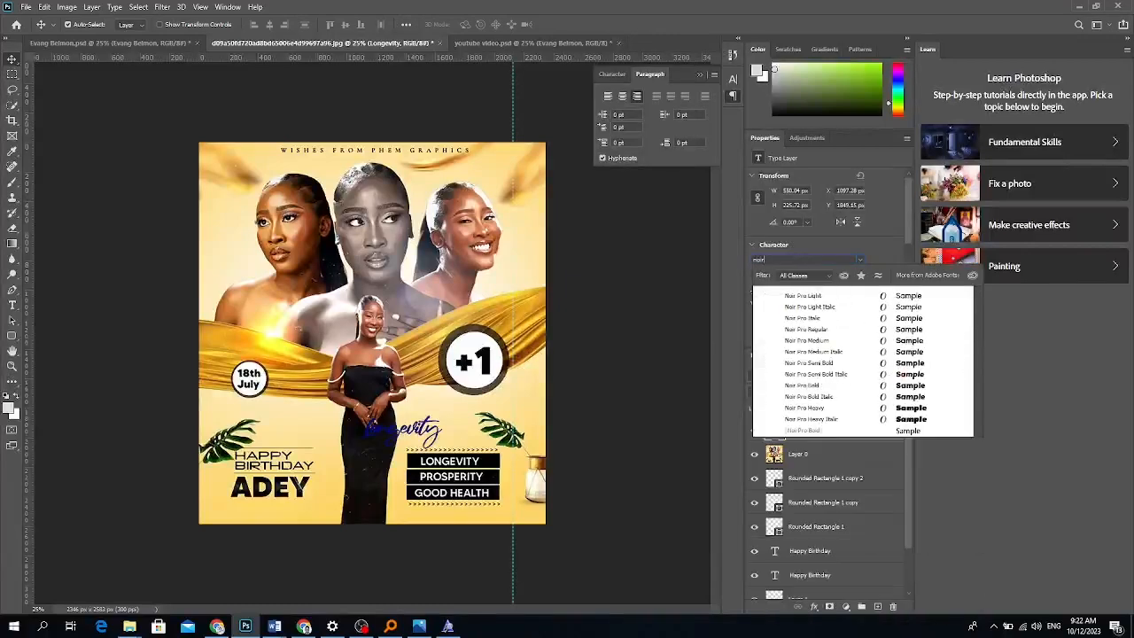
text(ir)
key(Down)
key(Down)
key(Down)
key(Down)
key(Down)
key(Down)
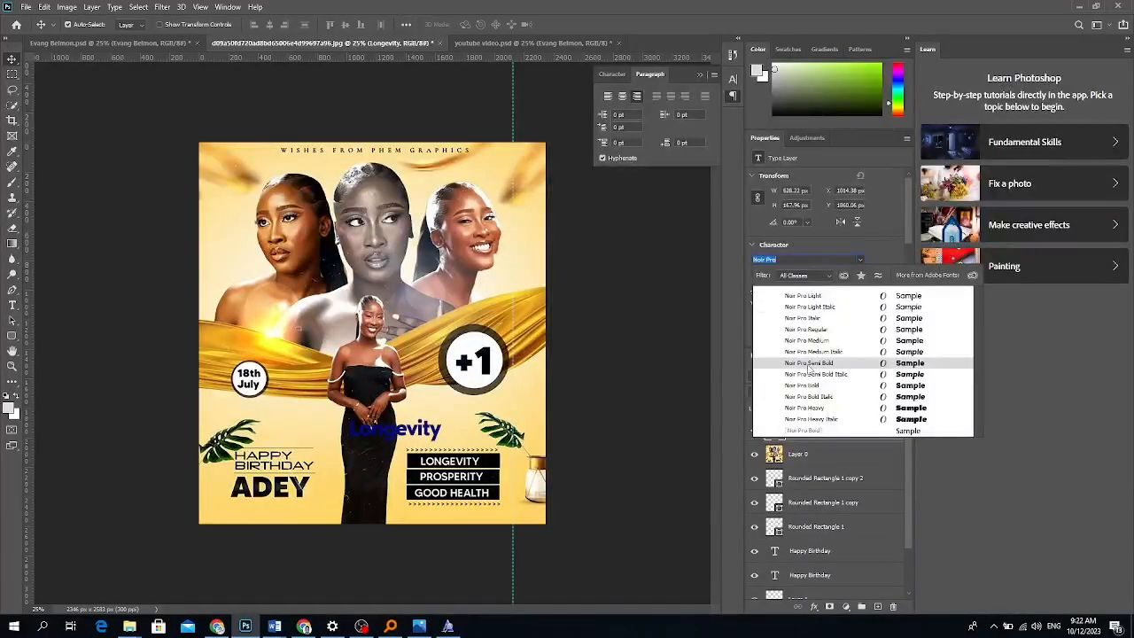
key(Return)
scroll(774, 292, down, 4)
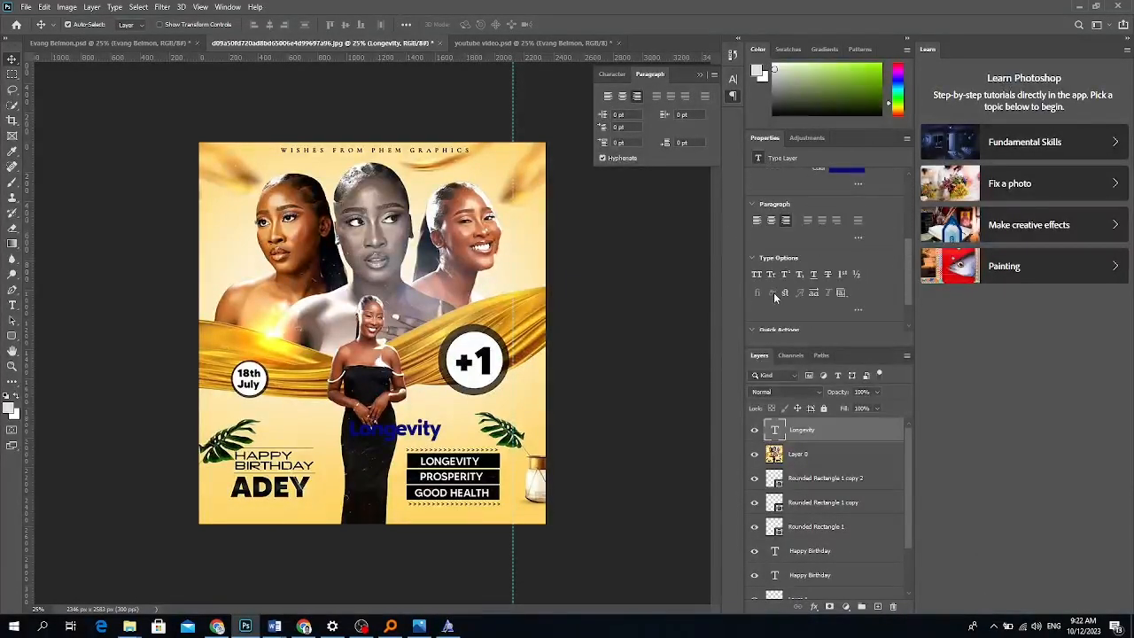
click(759, 277)
drag(387, 431, 425, 454)
key(ctrl+t)
key(Return)
Retype the duplicated LONGEVITY line as PROSPERITY.
key(t)
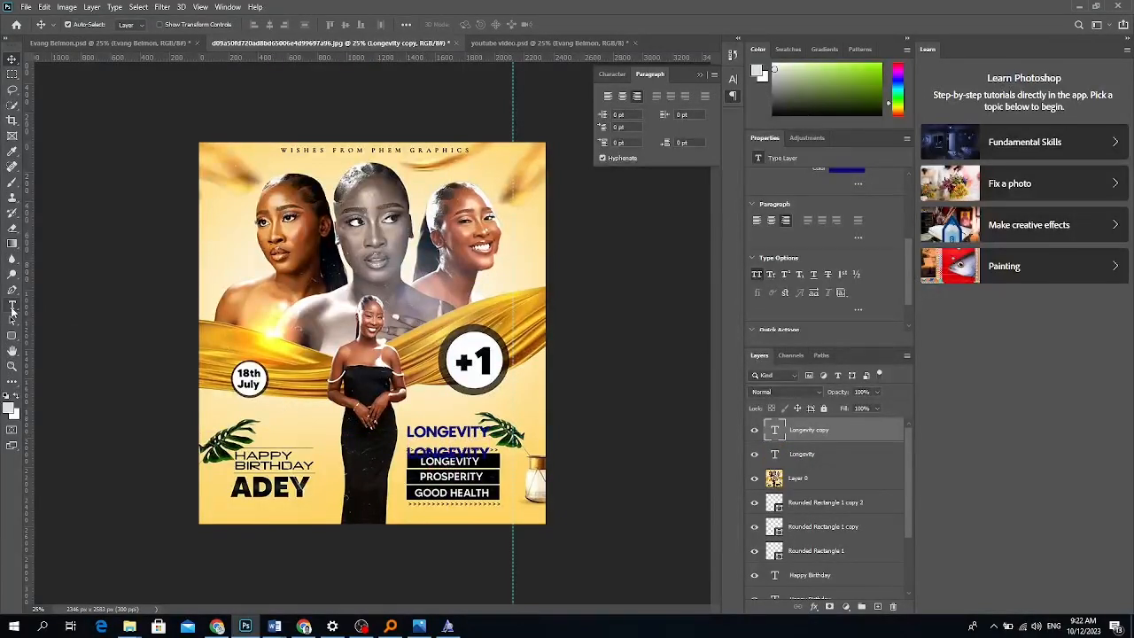
double_click(425, 455)
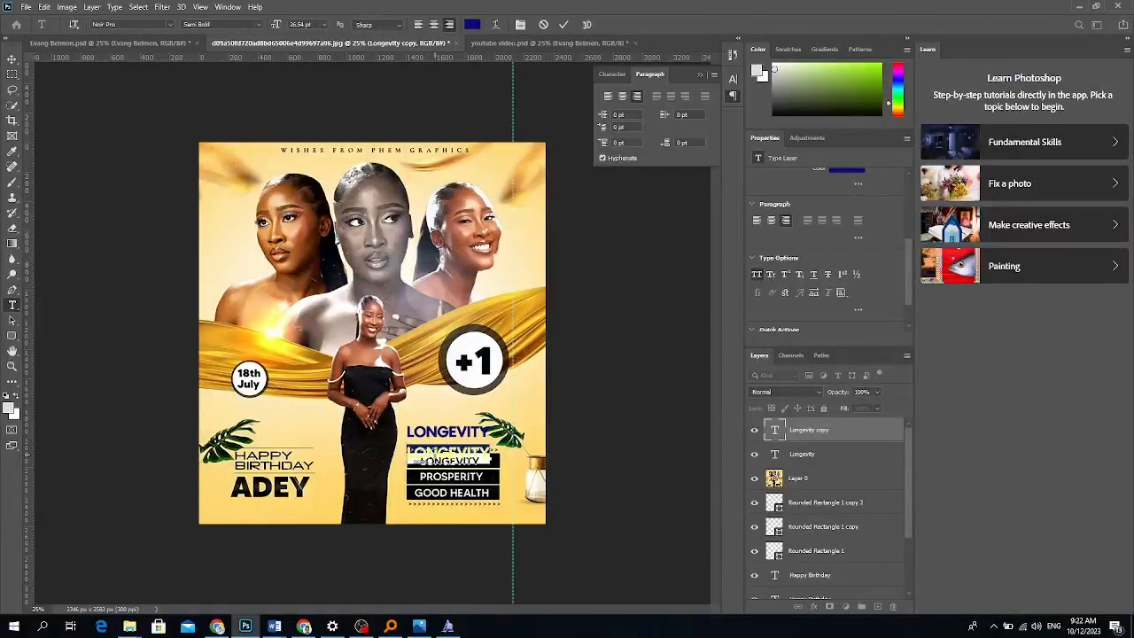
text(PROSPER)
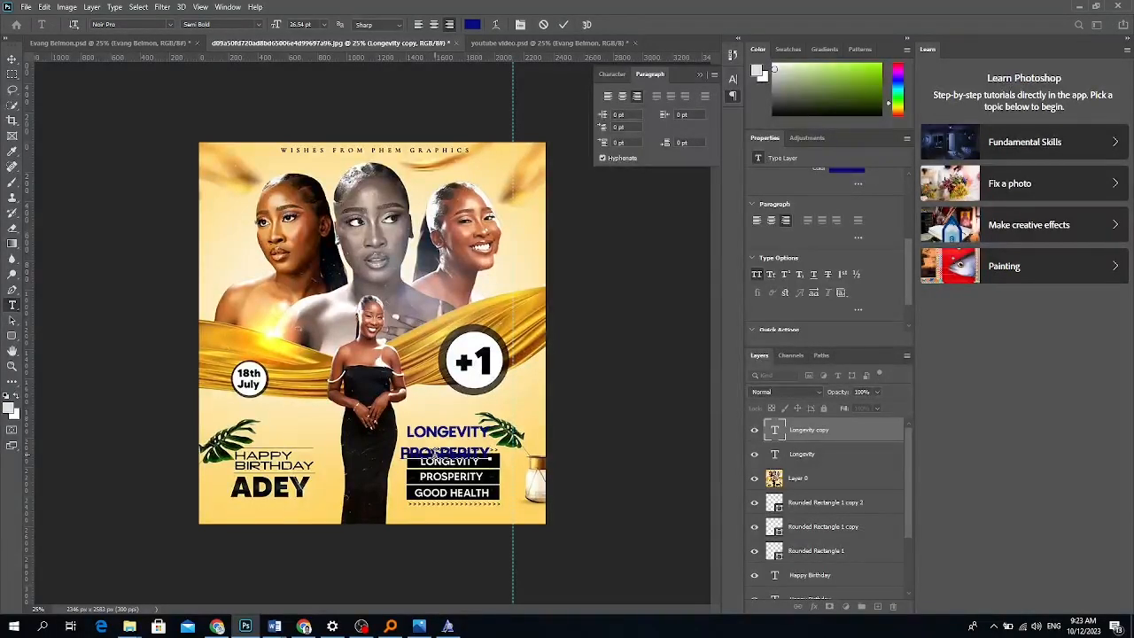
click(14, 60)
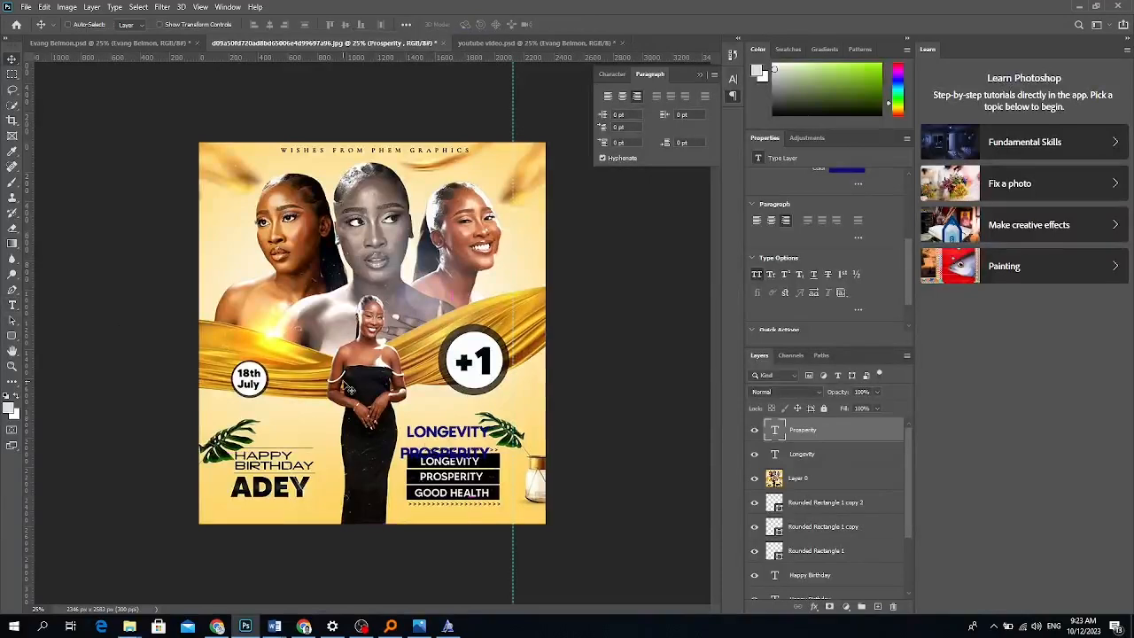
Duplicate PROSPERITY lower down and retype the copy as GOOD HEALTH.
drag(434, 452, 445, 477)
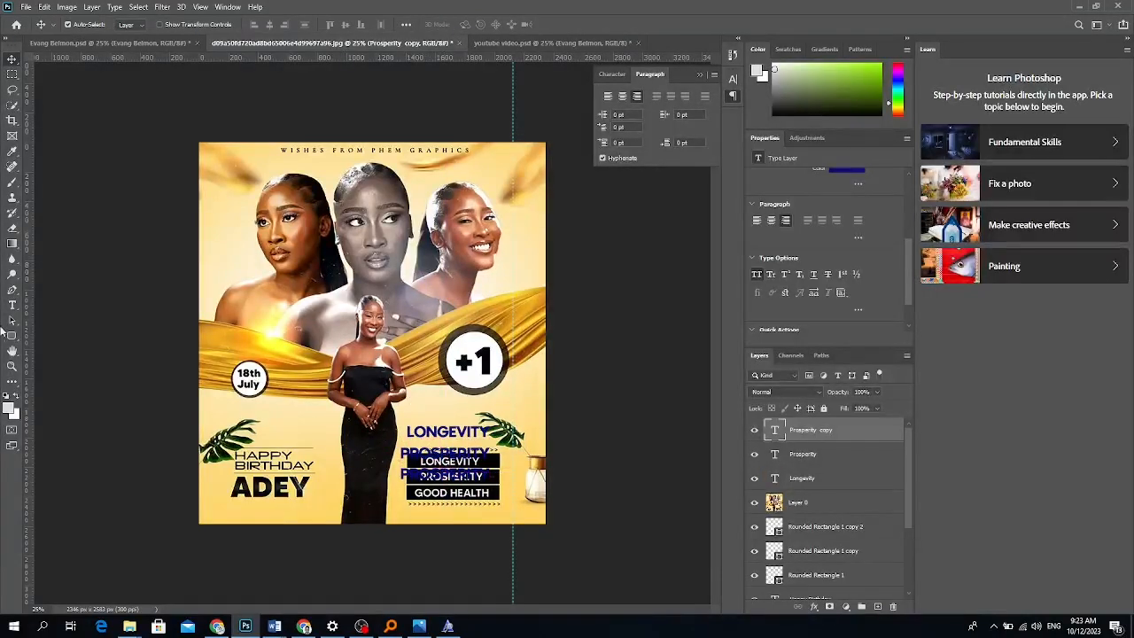
click(12, 304)
click(477, 478)
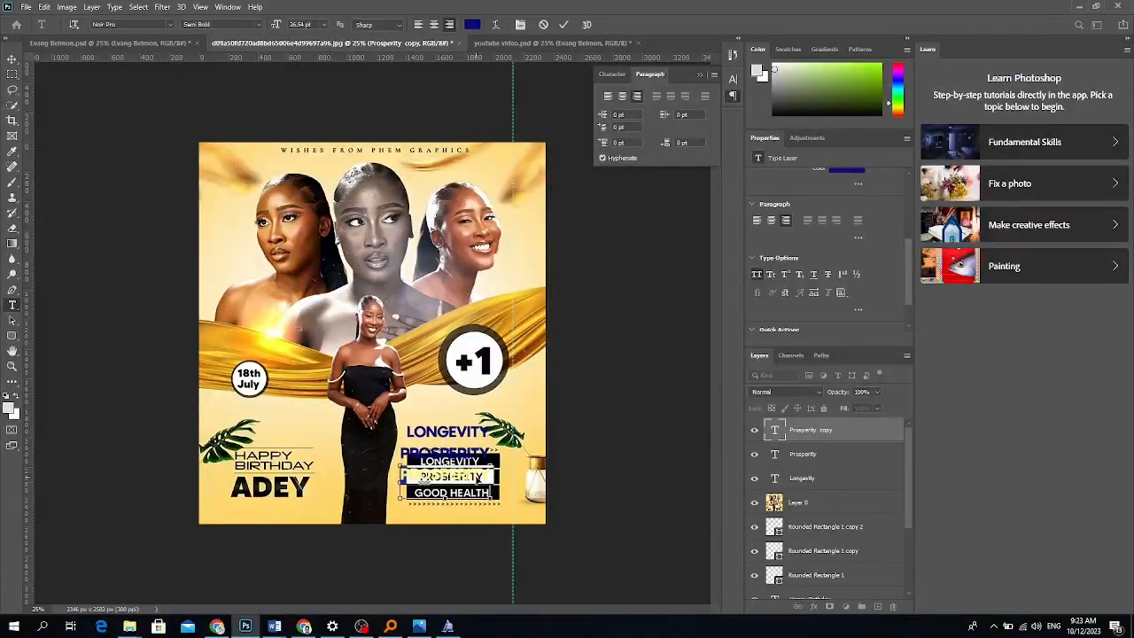
text(Goo)
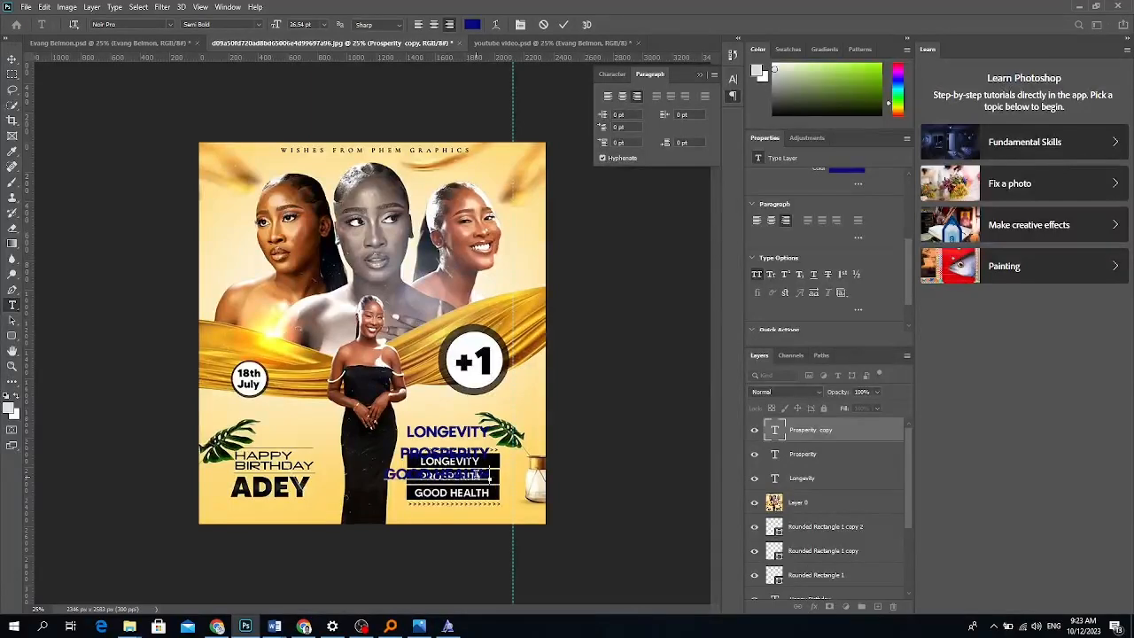
text(d health)
click(11, 59)
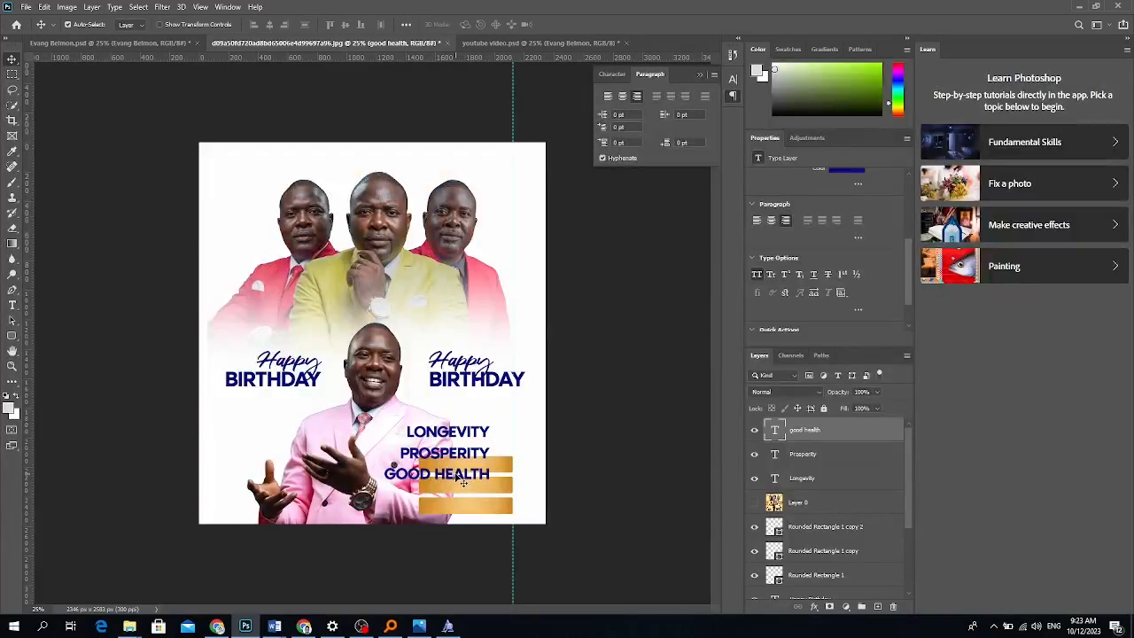
Scale GOOD HEALTH onto the bottom gold bar and PROSPERITY onto the middle bar.
key(ctrl+t)
mouse_move(384, 467)
mouse_down()
mouse_move(412, 471)
mouse_move(452, 512)
mouse_up()
key(Return)
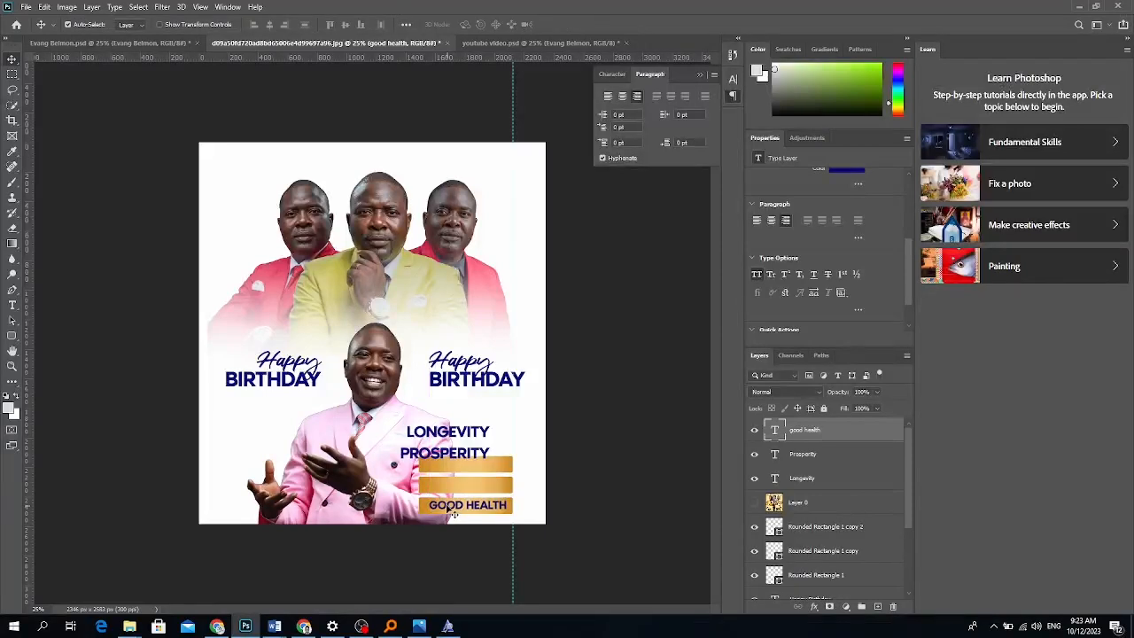
drag(452, 458, 469, 489)
drag(418, 490, 430, 492)
key(Return)
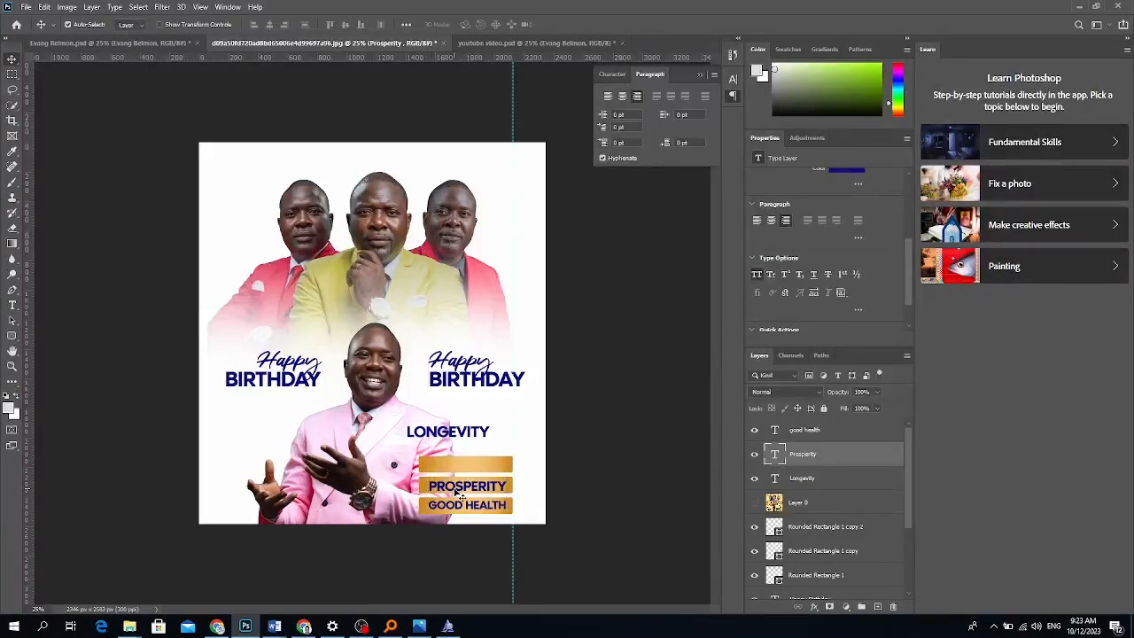
key(Right)
key(Right)
key(Right)
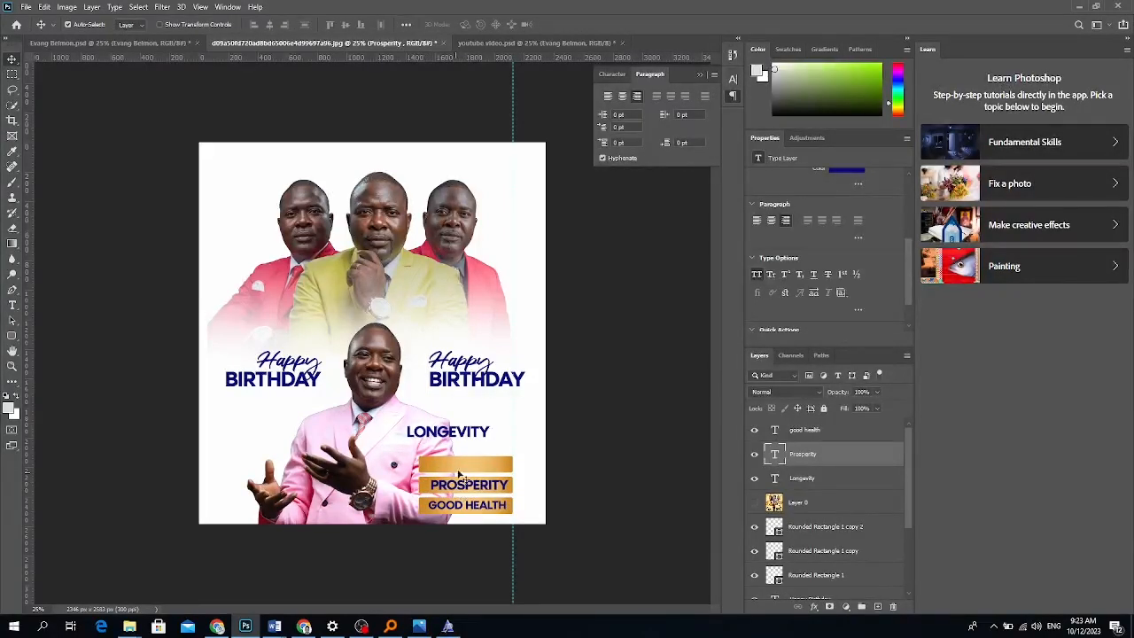
Add two vertical guides and centre LONGEVITY on the top bar, scaled to about 96.5%.
drag(465, 443, 479, 475)
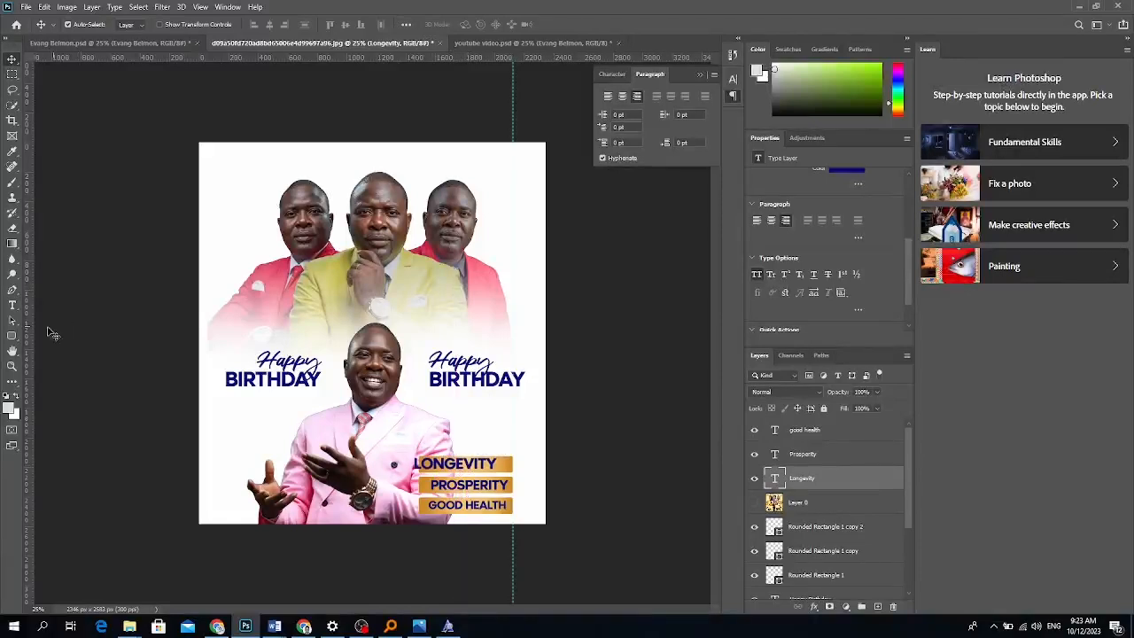
drag(29, 344, 426, 401)
drag(31, 282, 507, 367)
drag(457, 469, 505, 465)
key(ctrl+t)
key(Return)
Resize PROSPERITY to fit between the two alignment guides.
click(504, 486)
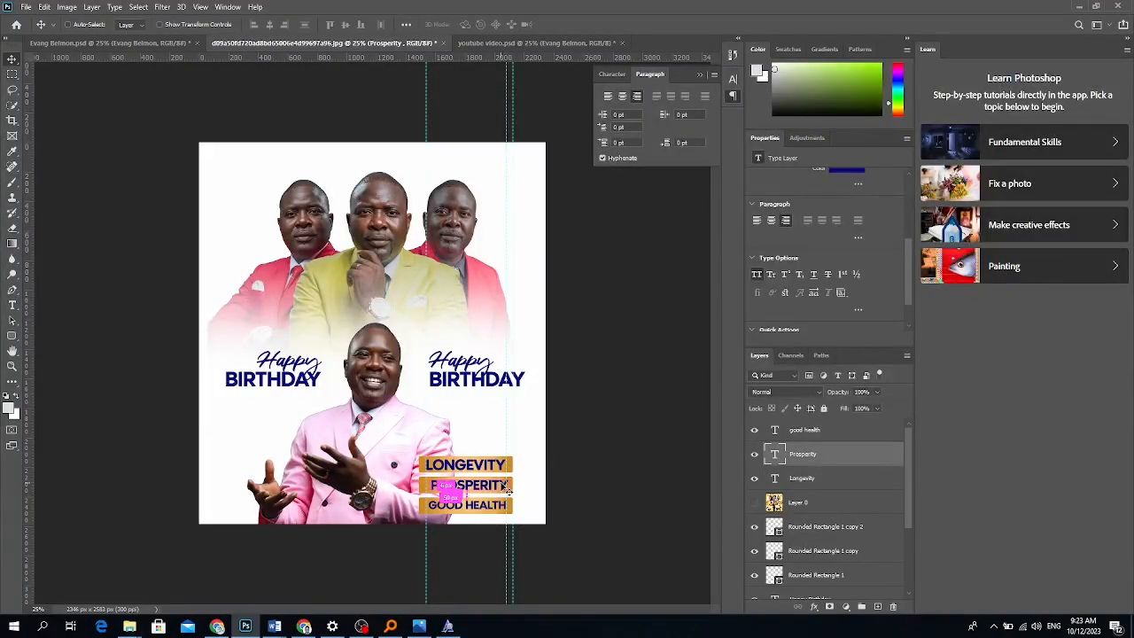
key(ctrl+t)
drag(511, 489, 506, 490)
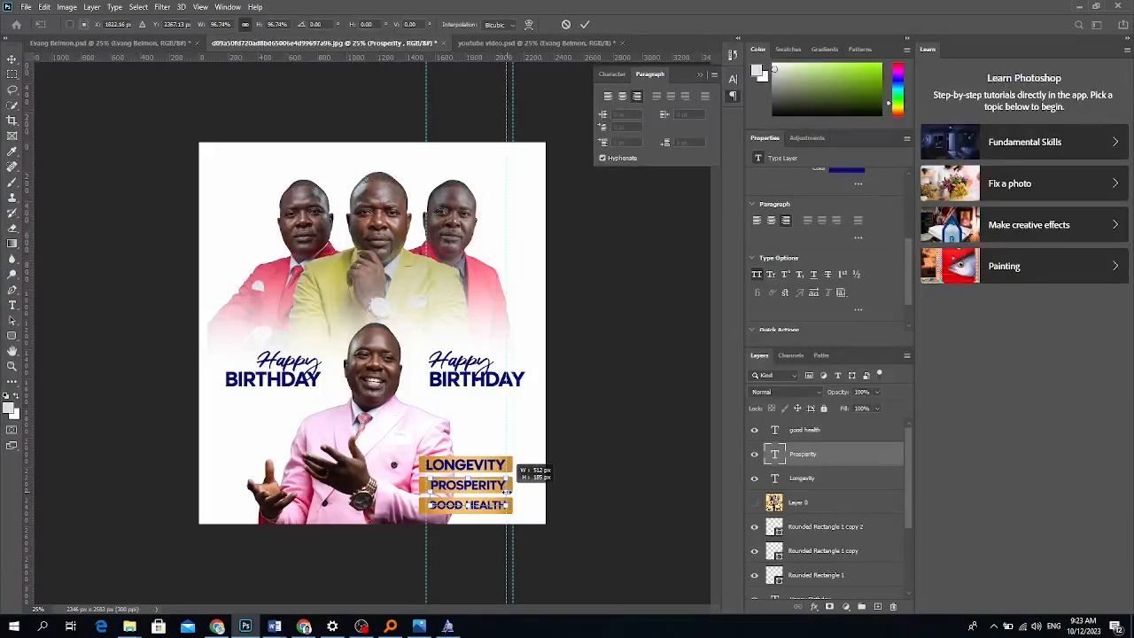
drag(430, 489, 427, 490)
key(Return)
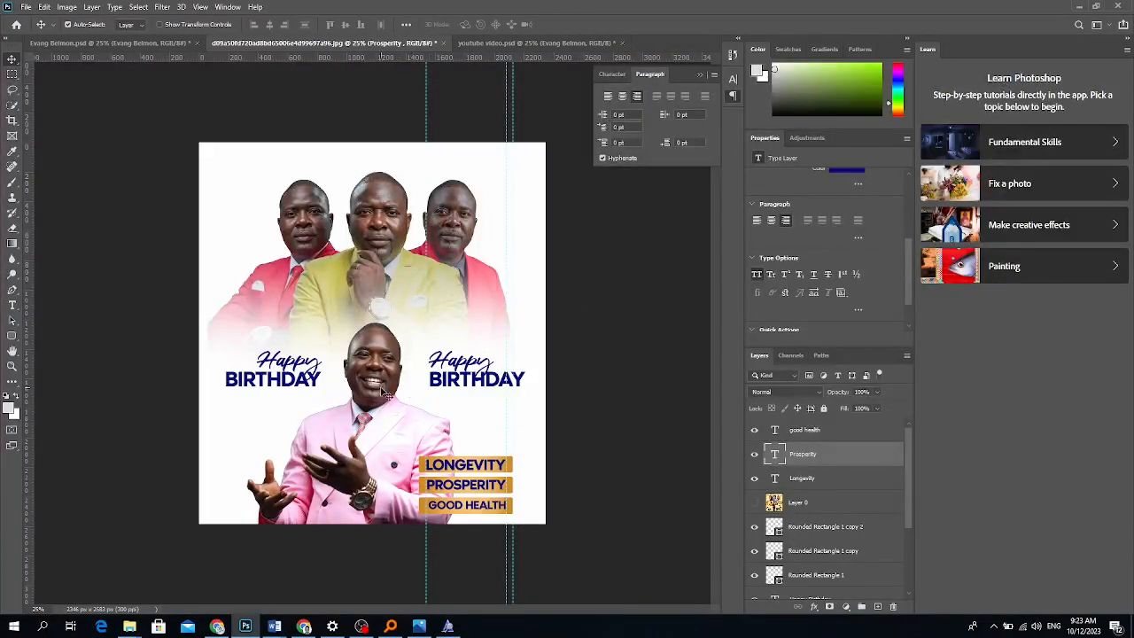
Convert the Evang Belmon document's orange ribbon layer to a smart object and drag it into the flyer.
click(248, 197)
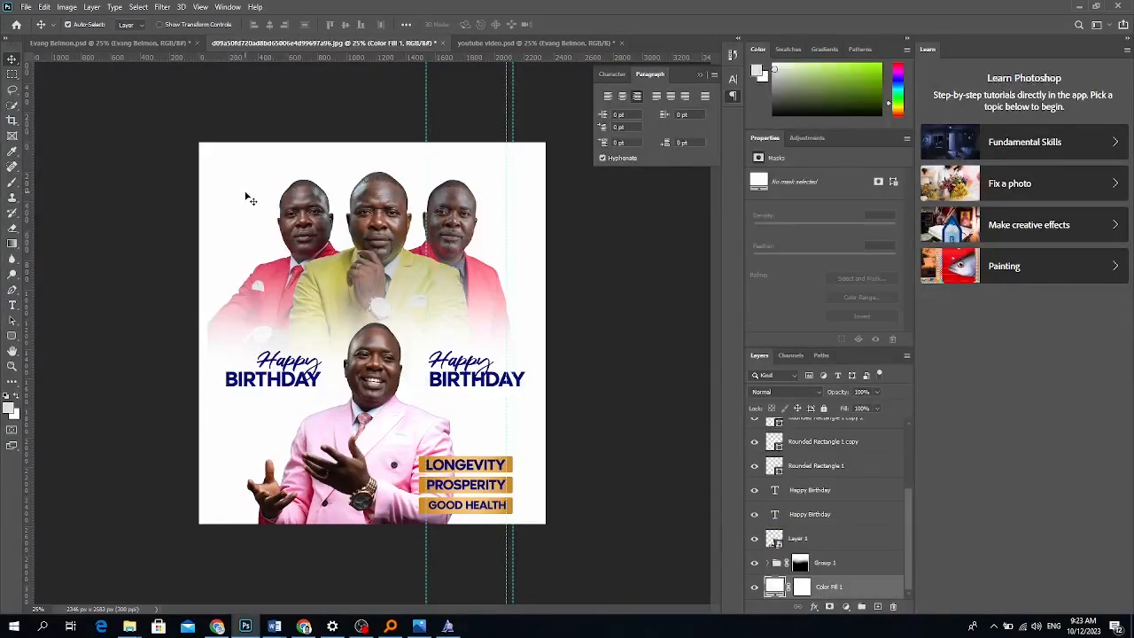
click(145, 43)
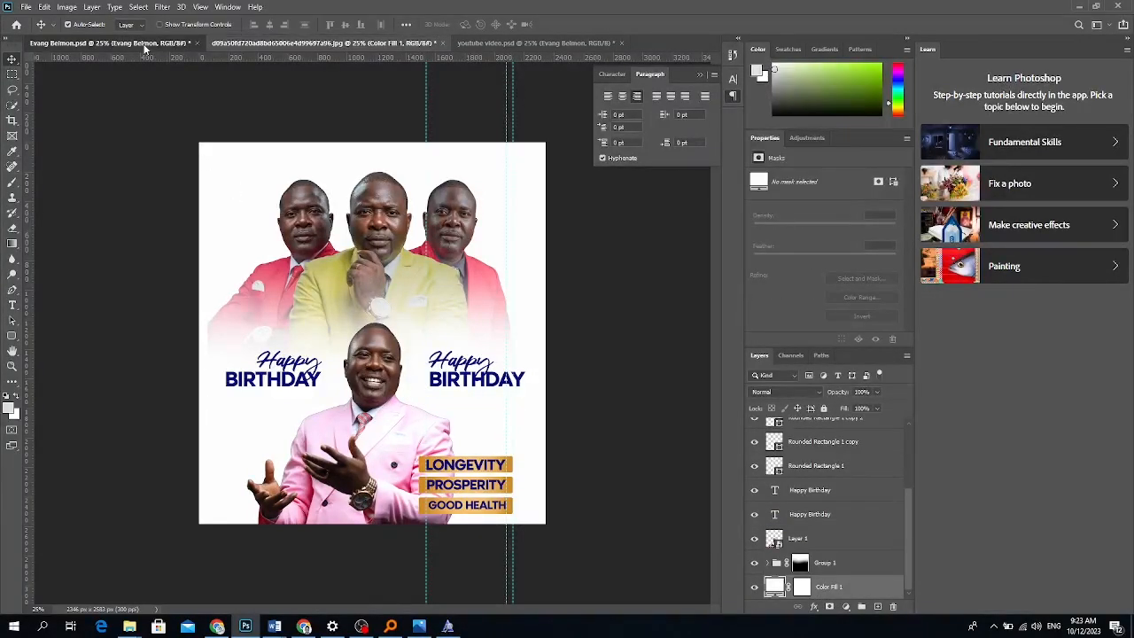
scroll(367, 532, left, 10)
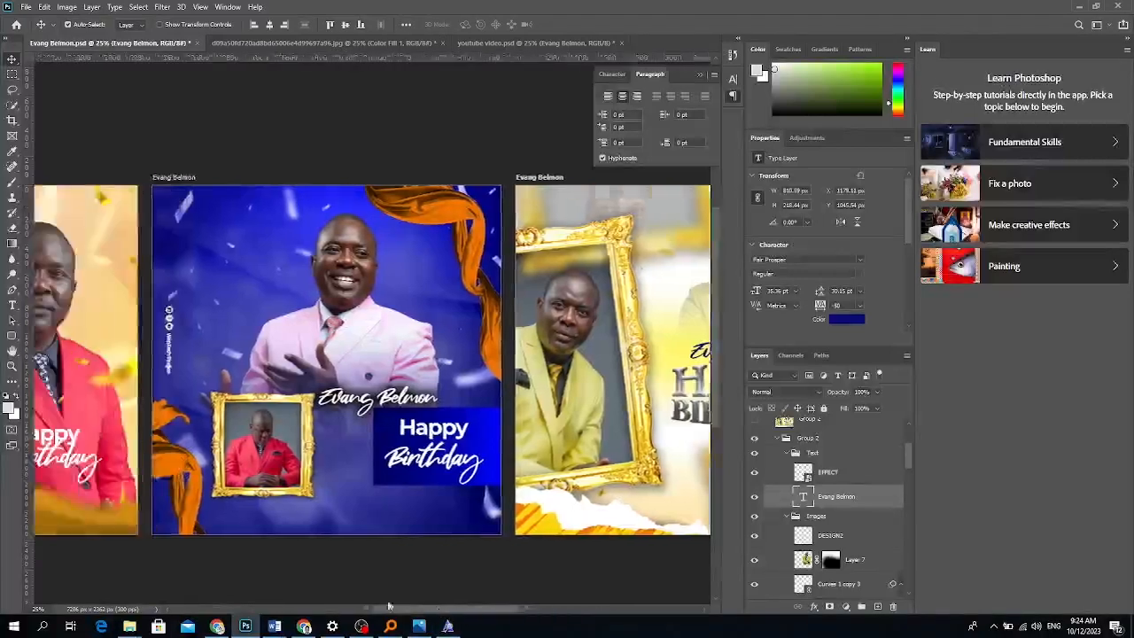
click(462, 529)
drag(806, 589, 652, 372)
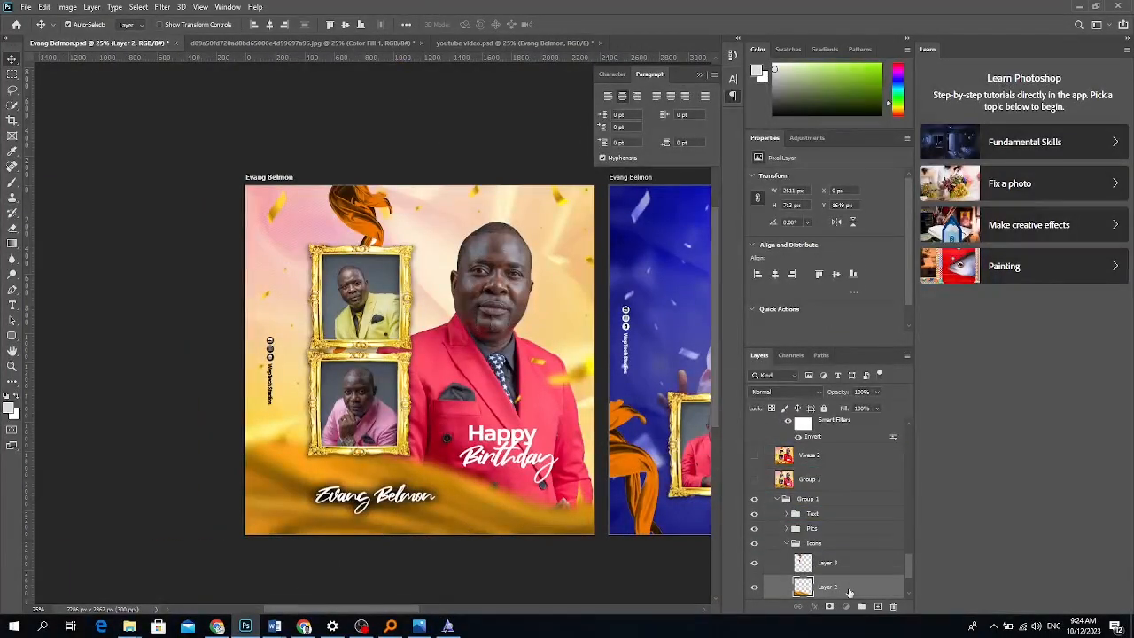
right_click(849, 587)
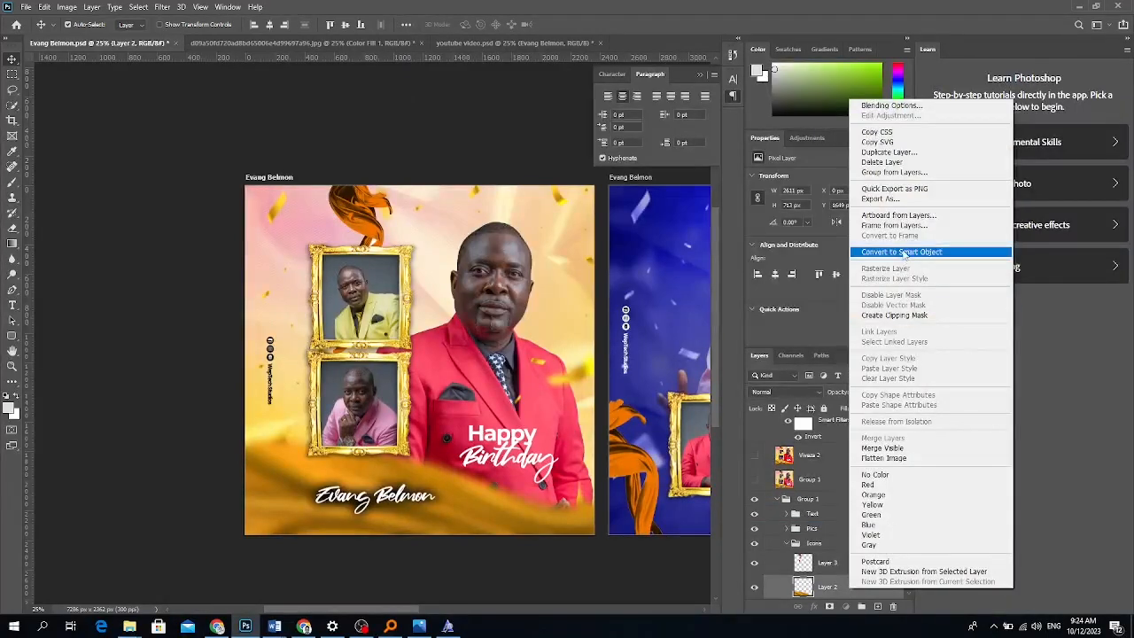
click(901, 253)
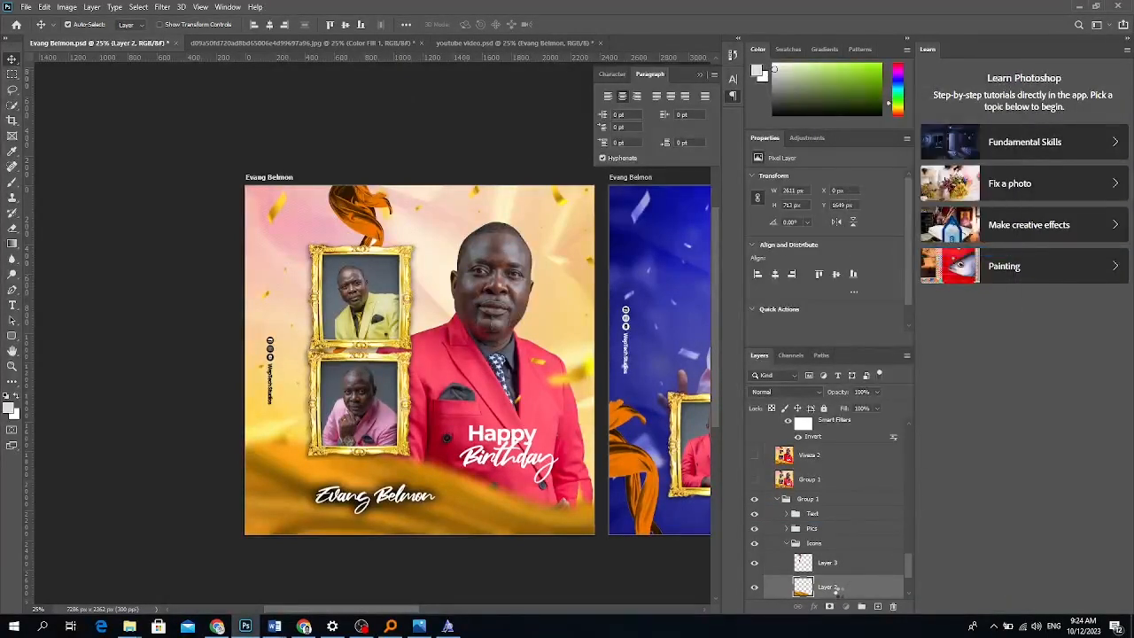
mouse_move(836, 587)
mouse_down()
mouse_move(553, 451)
mouse_move(388, 66)
mouse_move(337, 44)
mouse_move(354, 354)
mouse_move(373, 359)
mouse_up()
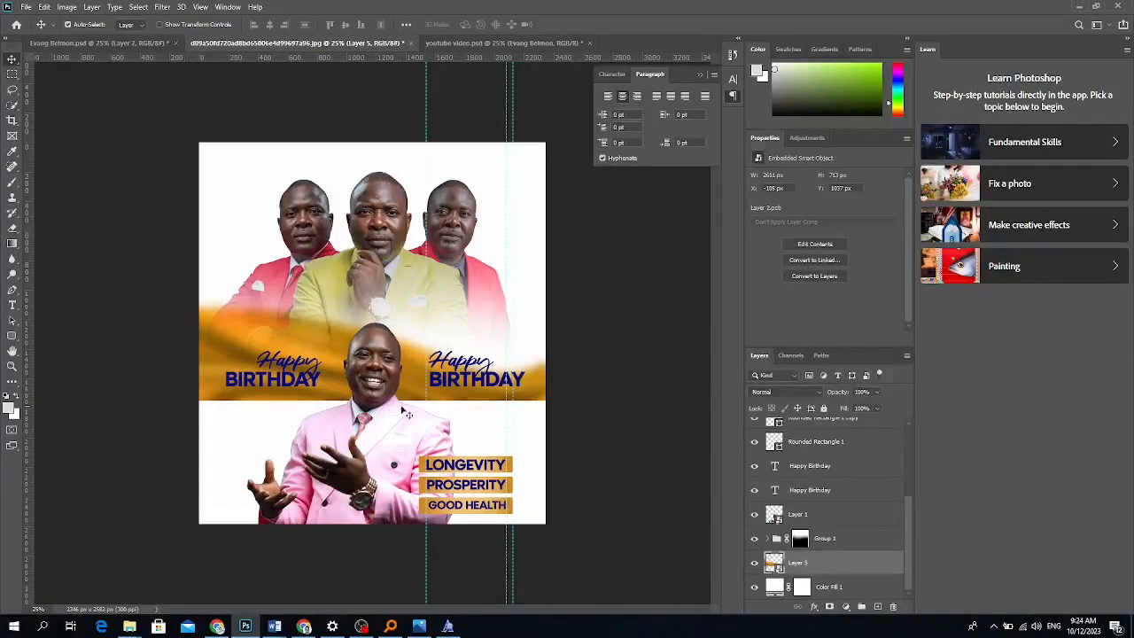
Delete the first orange band and bring the ribbon from the Evang Belmon document in again.
drag(808, 570, 781, 517)
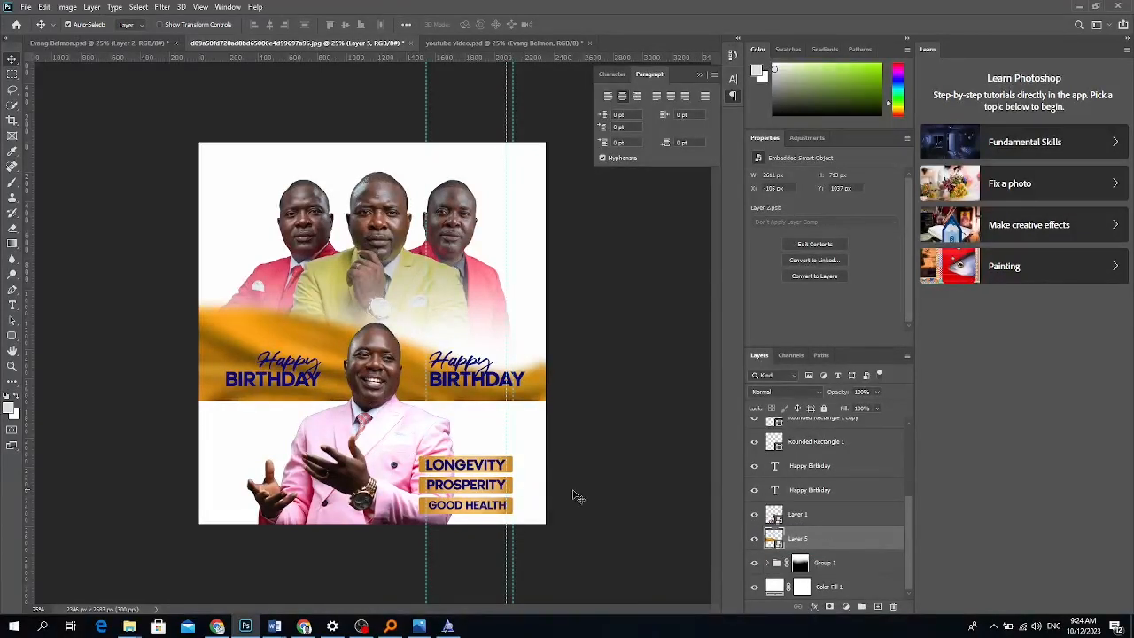
key(Delete)
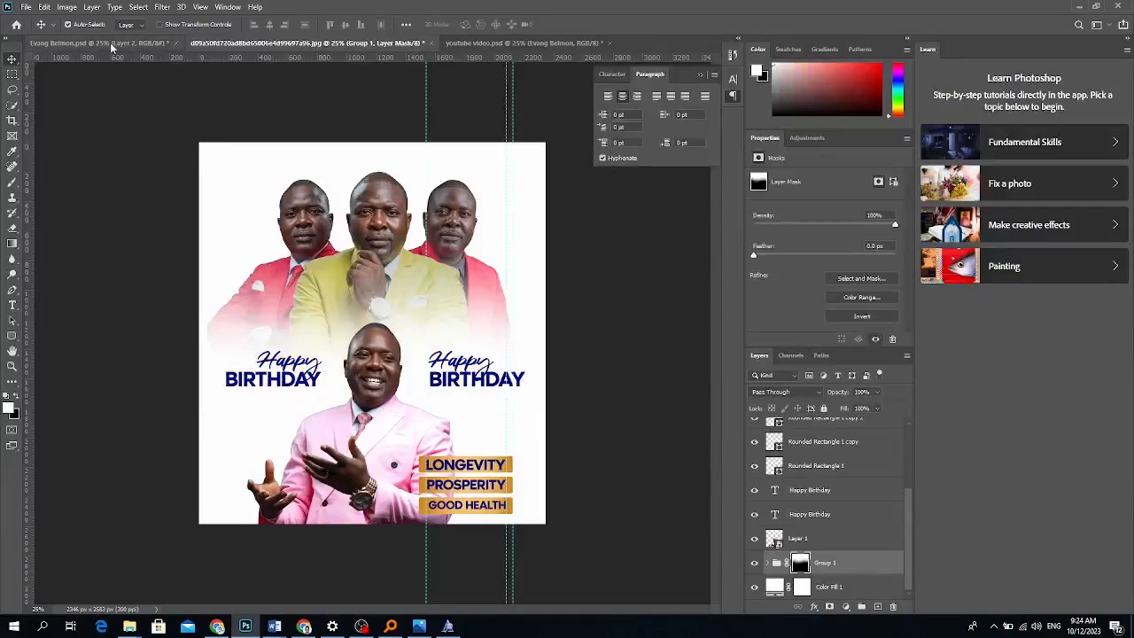
click(98, 42)
drag(153, 217, 399, 376)
Rotate the ribbon 90°, stretch it to about twice its size and place it beneath the three men.
key(ctrl+t)
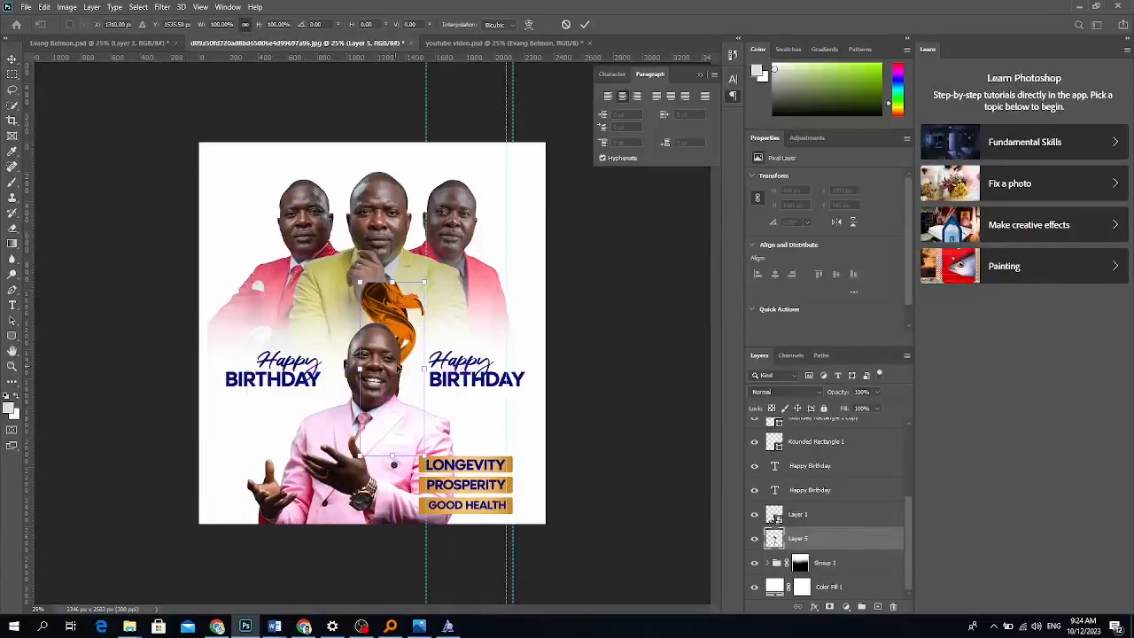
right_click(384, 318)
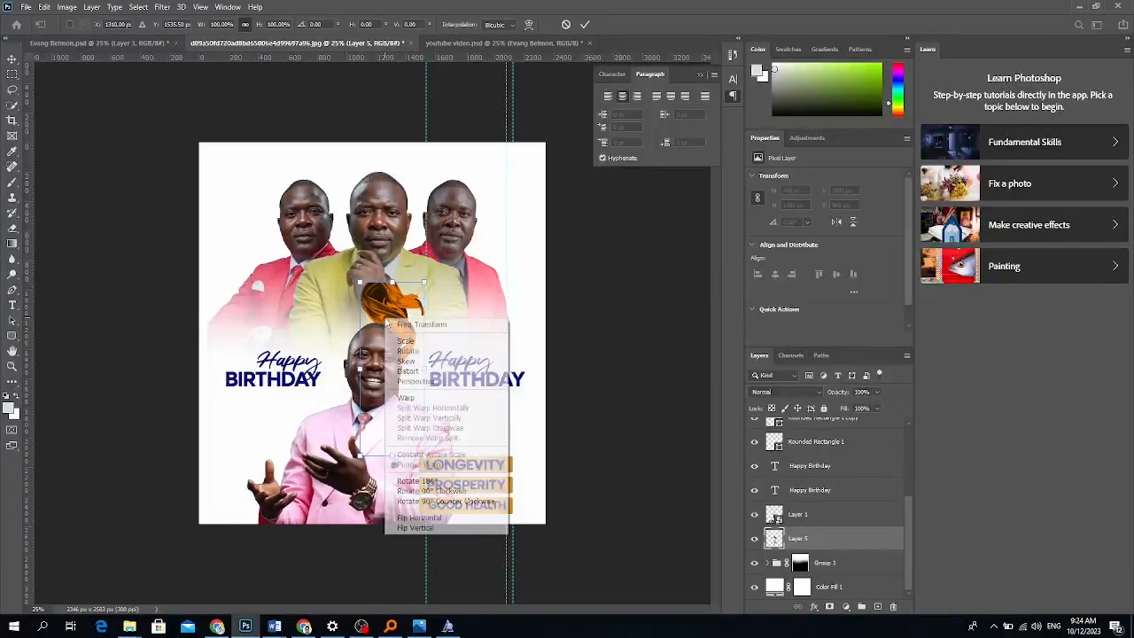
click(443, 489)
drag(306, 369, 122, 370)
drag(445, 368, 640, 316)
drag(533, 330, 526, 324)
key(Return)
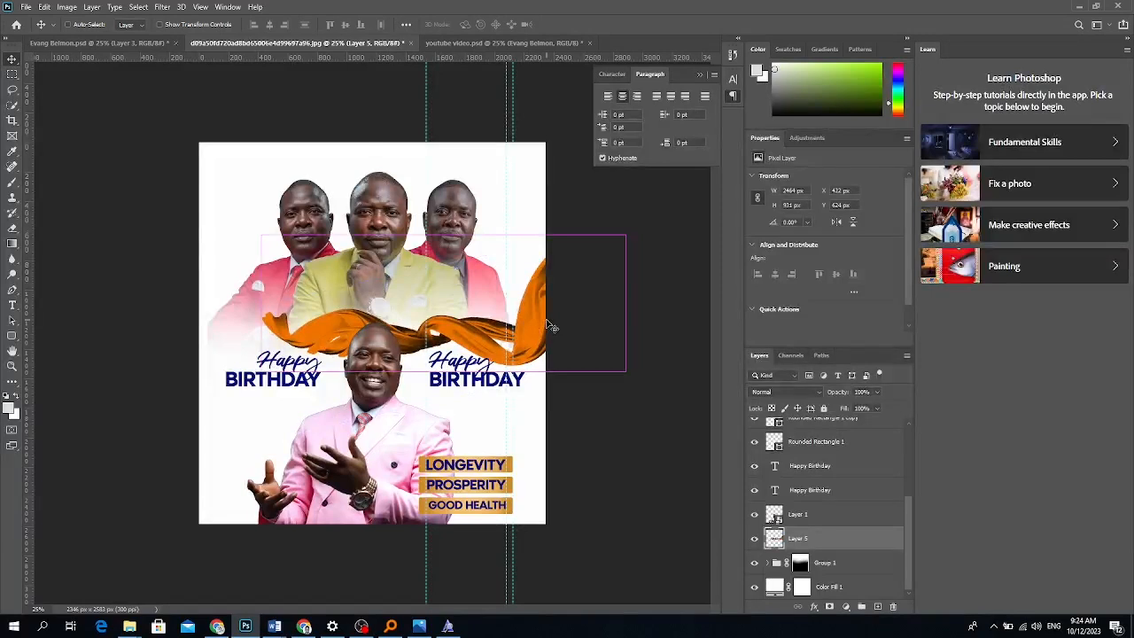
Duplicate the ribbon, rotating the copy 180° and trying vertical flips in Free Transform.
key(ctrl+j)
key(ctrl+t)
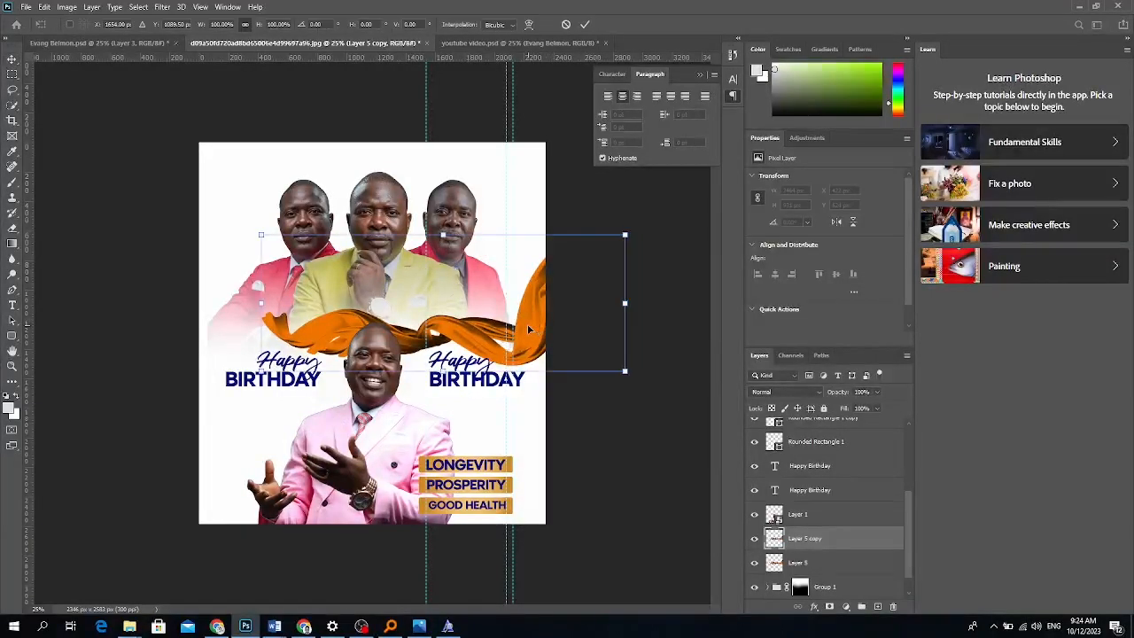
right_click(527, 323)
click(569, 490)
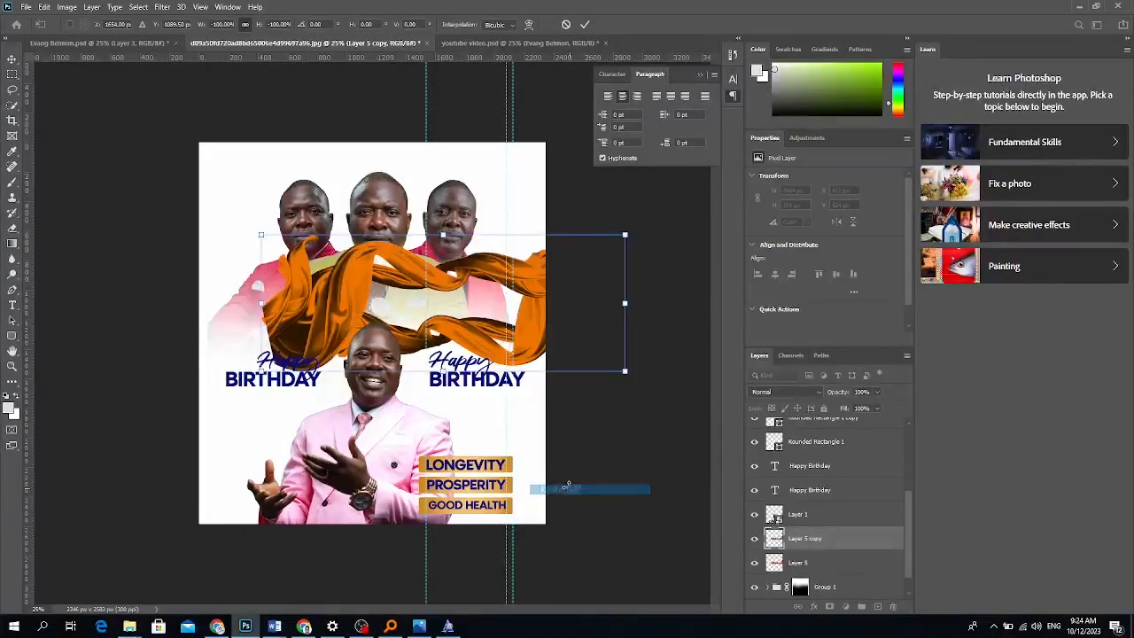
right_click(334, 320)
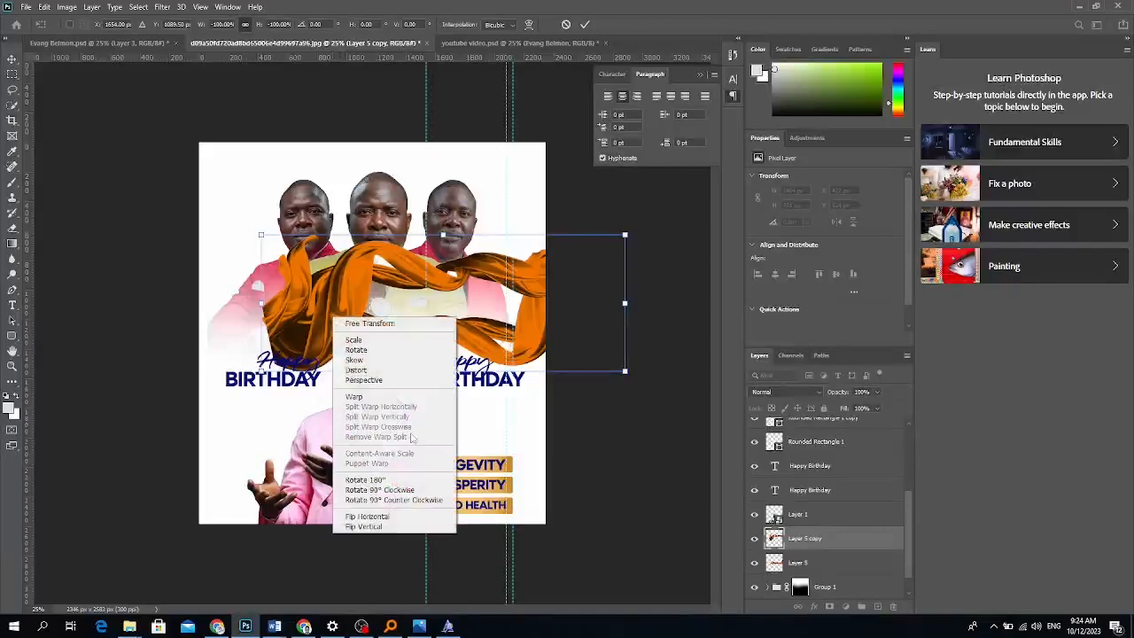
click(398, 519)
right_click(488, 267)
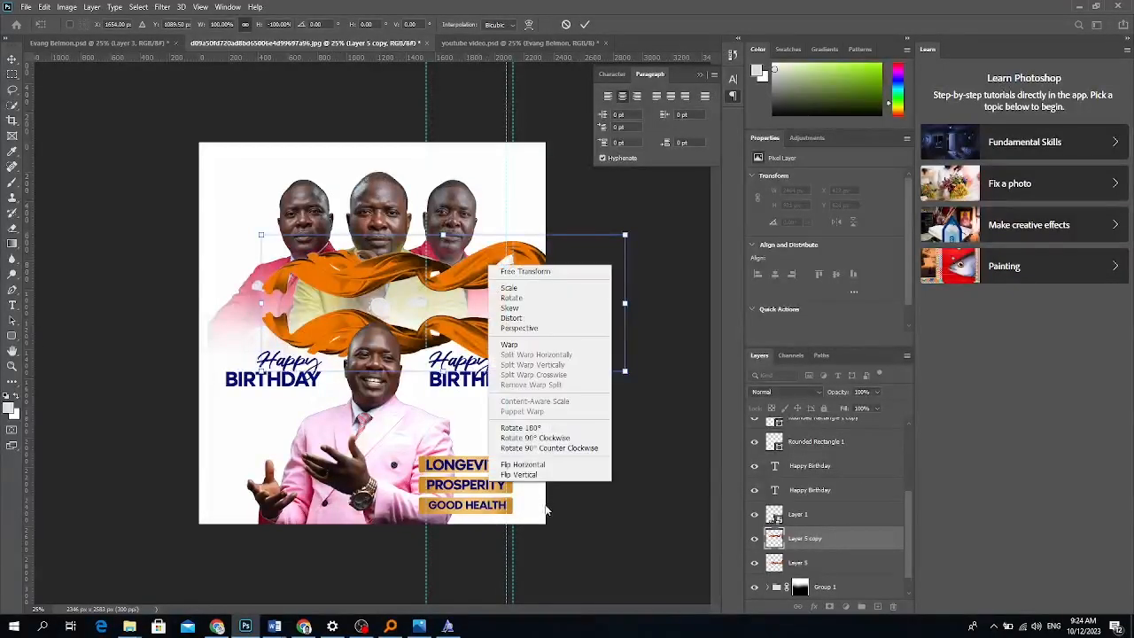
click(534, 471)
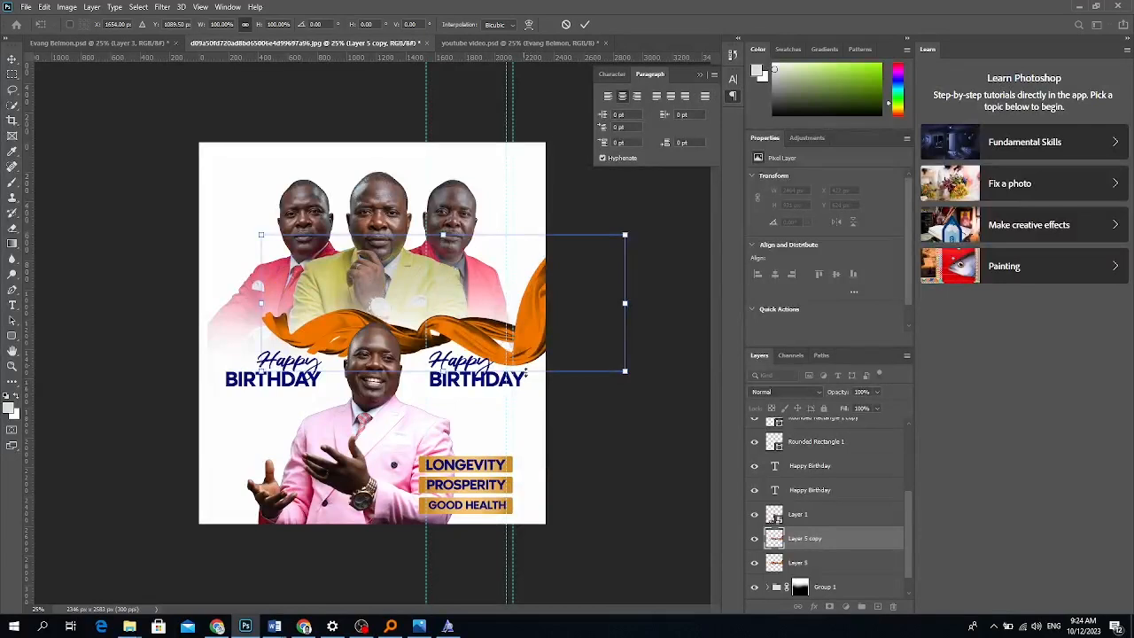
Flip the ribbon copy horizontally across the flyer and lower the left Happy Birthday title.
right_click(525, 330)
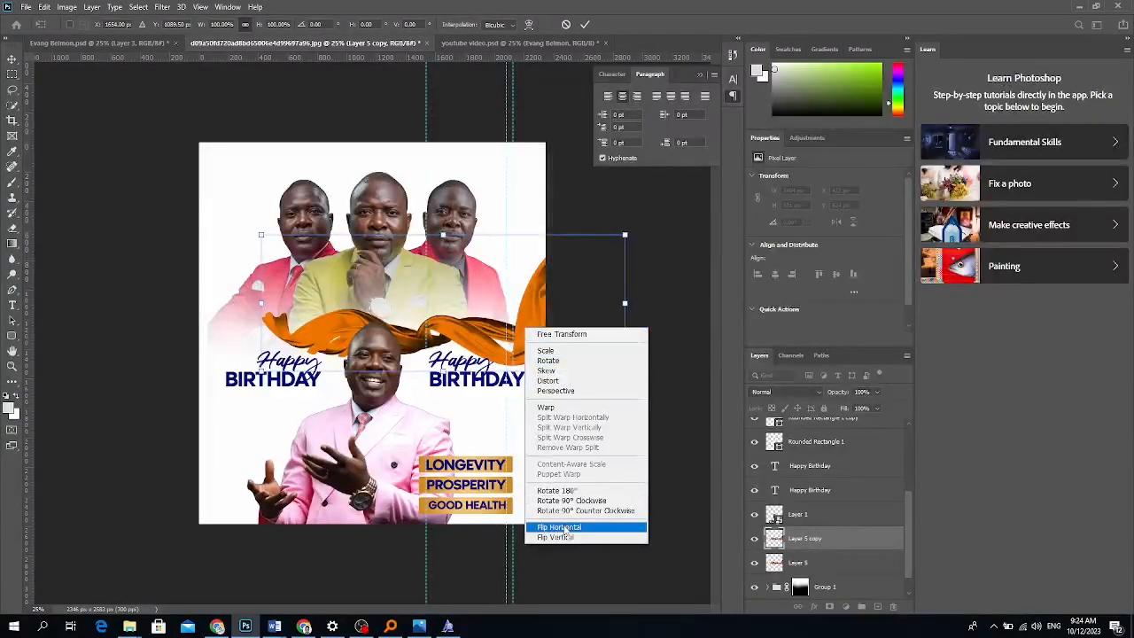
click(567, 526)
drag(332, 297, 138, 291)
key(Return)
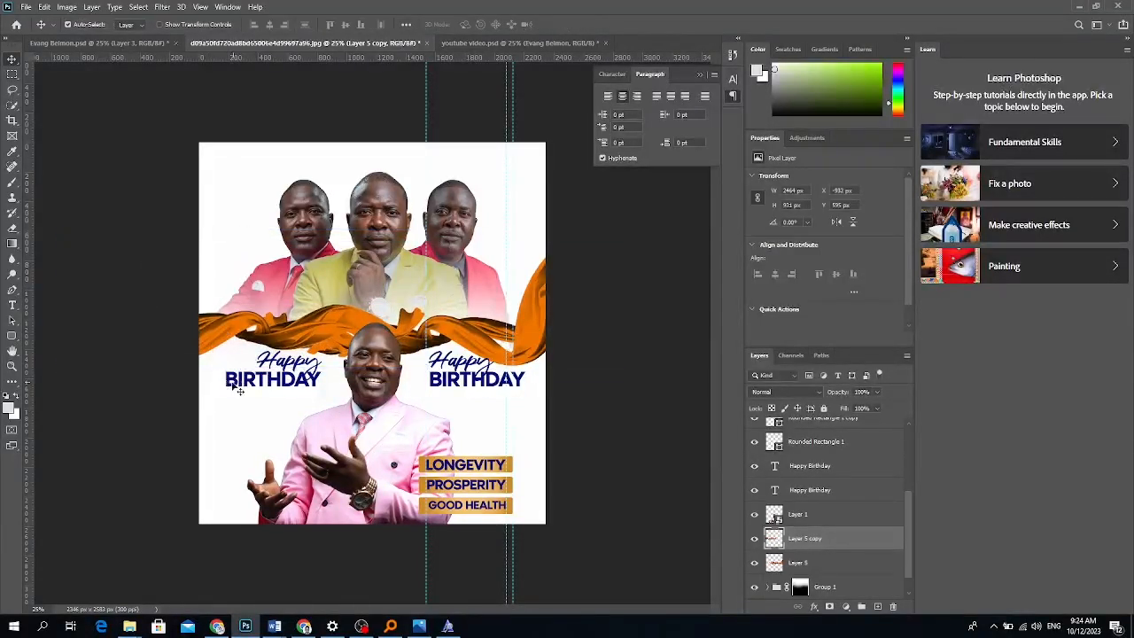
click(277, 381)
drag(277, 381, 264, 399)
Nudge both Happy Birthday titles into place and set them both to 24 pt.
drag(452, 379, 462, 401)
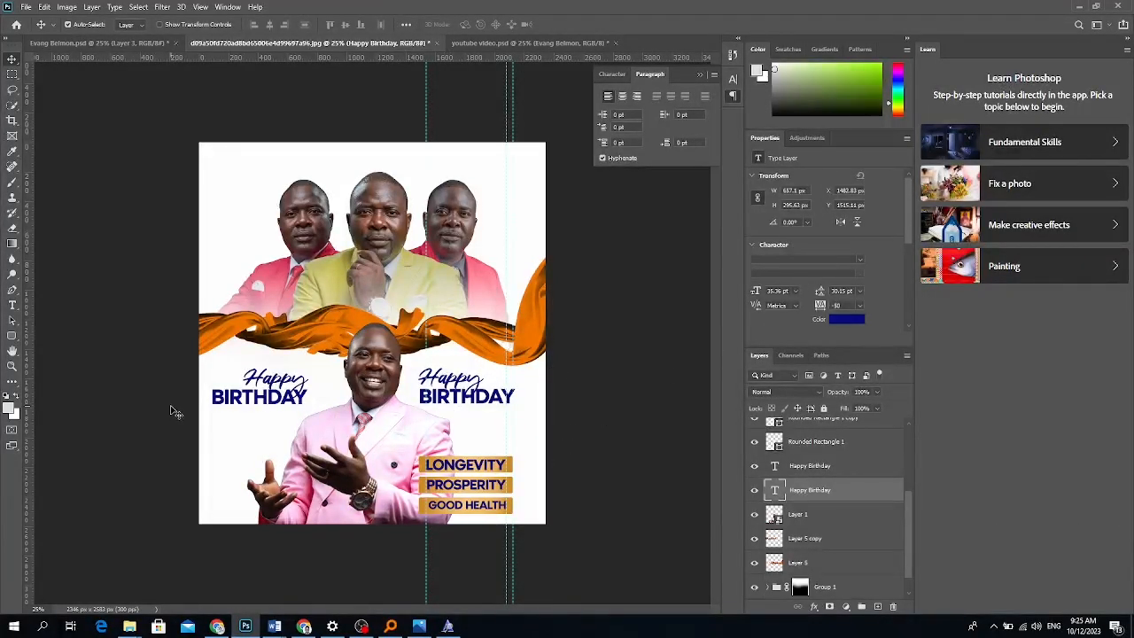
drag(266, 407, 273, 402)
shift+click(795, 488)
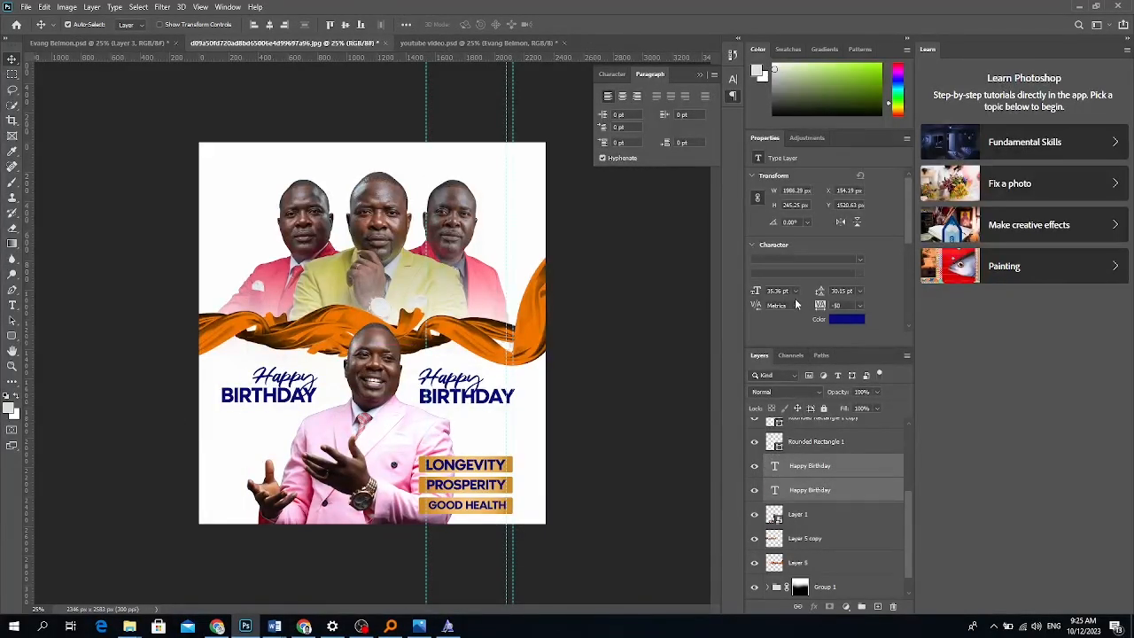
click(796, 291)
click(785, 397)
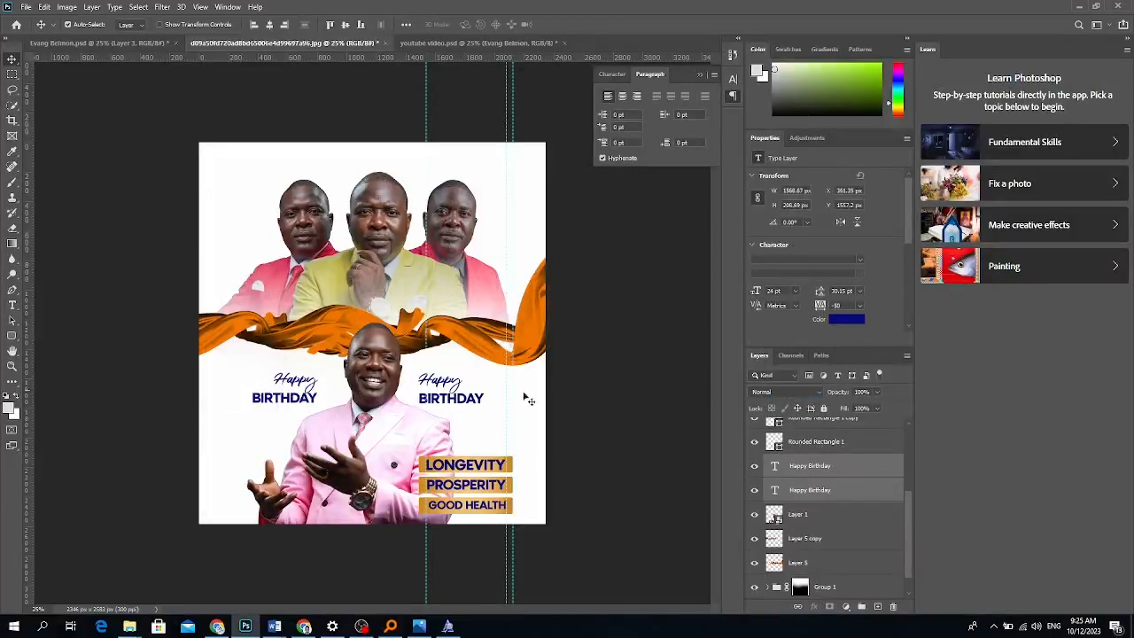
Tighten the right title's leading to 16 pt, then enlarge and shift it with Free Transform.
right_click(452, 401)
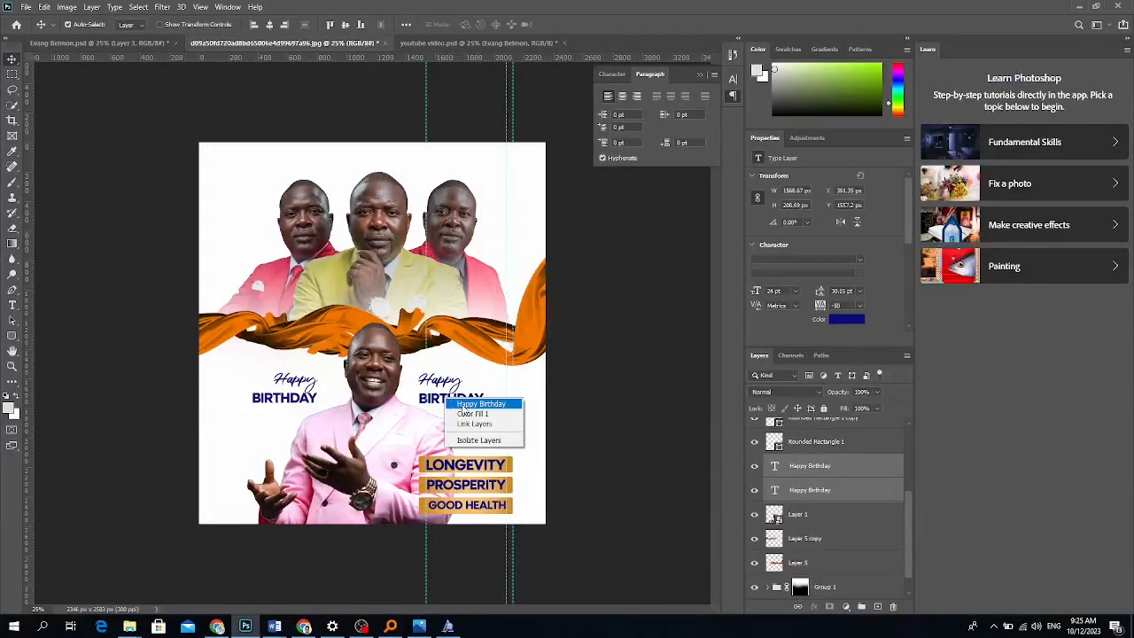
click(482, 400)
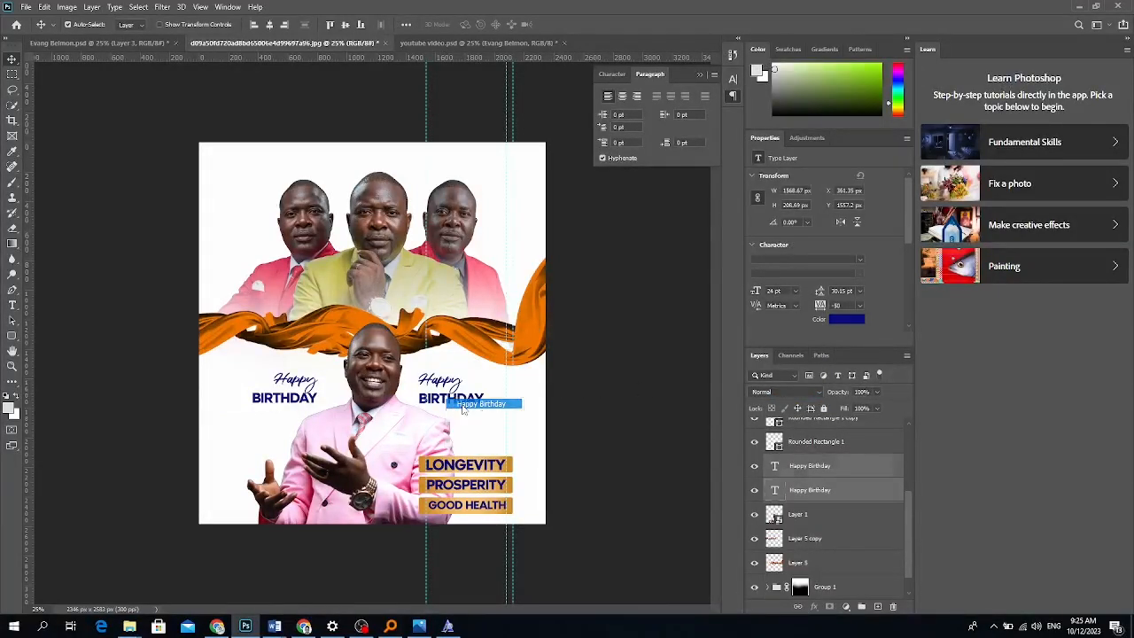
click(858, 292)
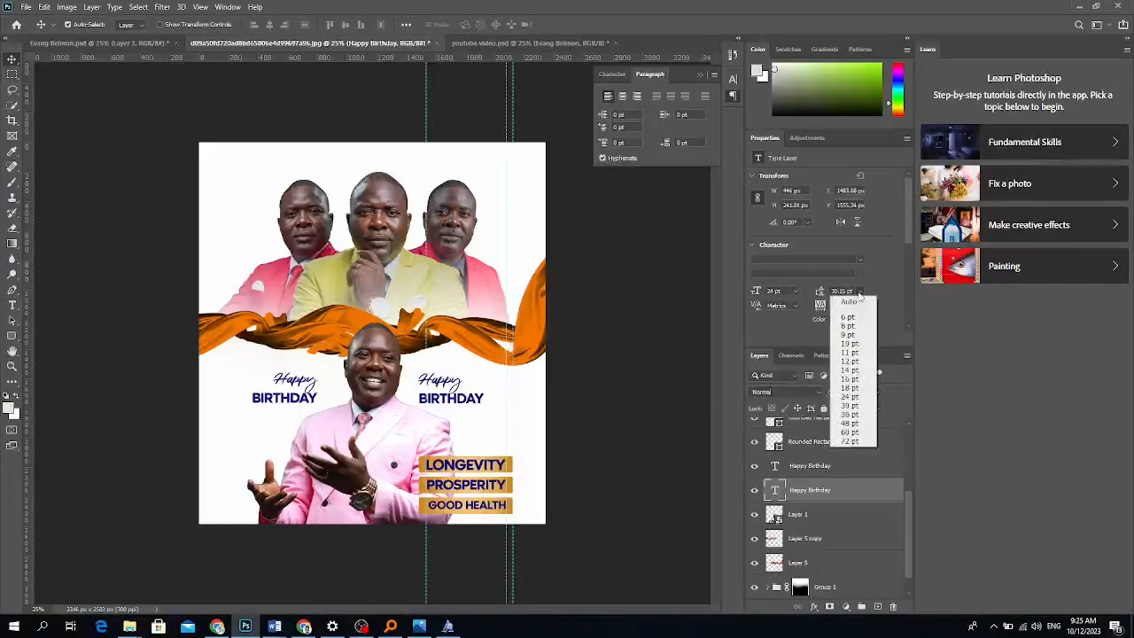
click(848, 378)
drag(455, 394, 478, 395)
key(ctrl+z)
key(ctrl+r)
key(ctrl+t)
drag(481, 393, 501, 395)
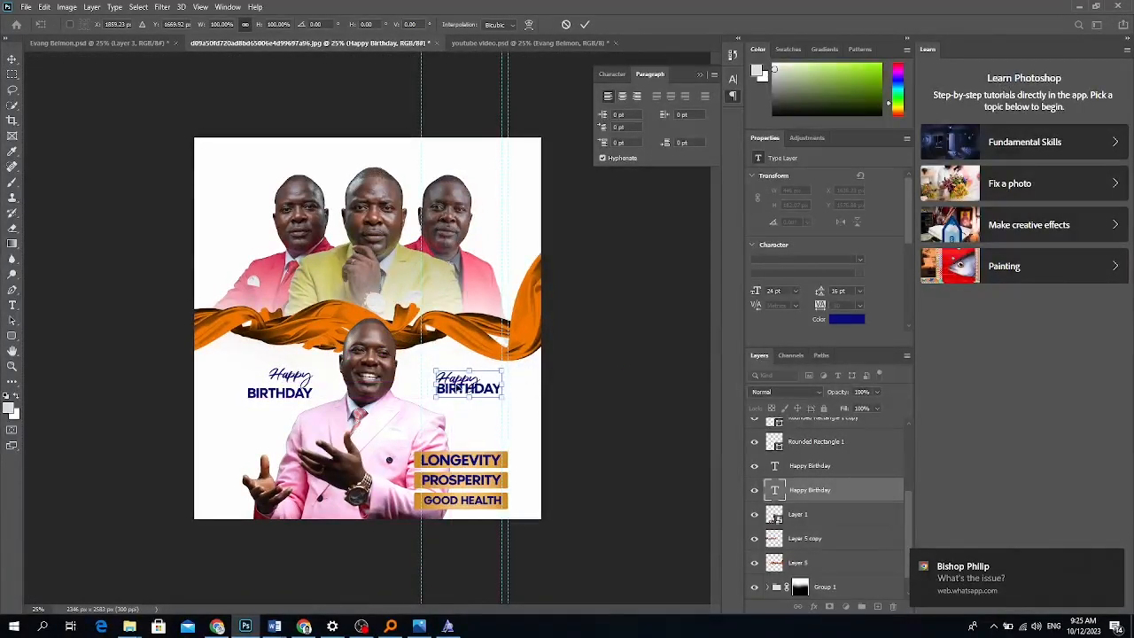
drag(434, 384, 417, 381)
key(Return)
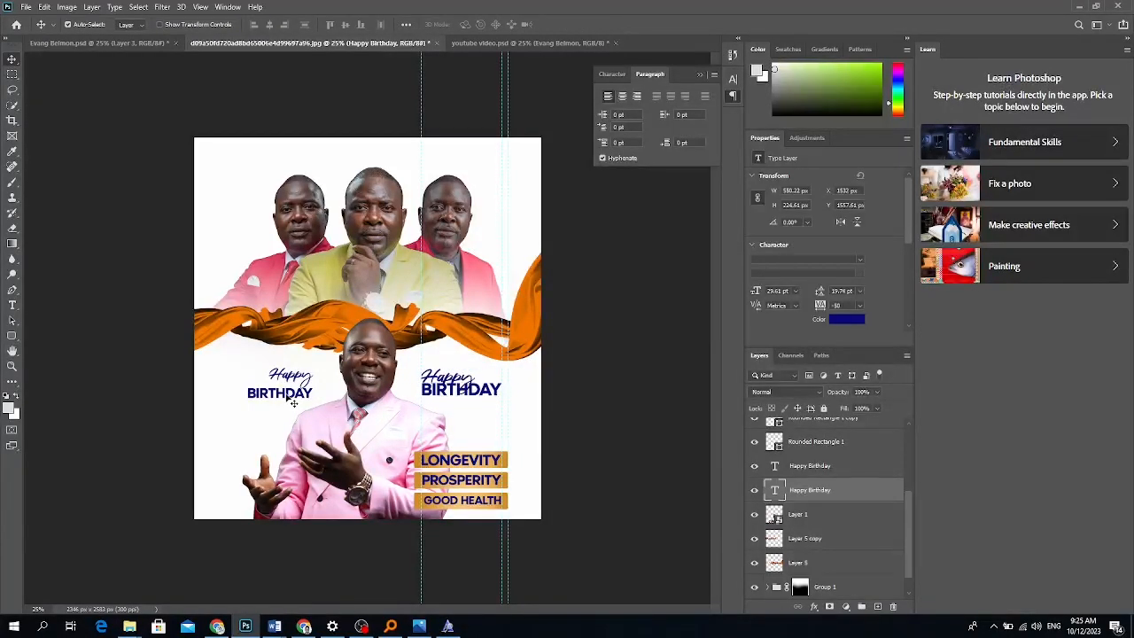
Set the left title's leading to 18 pt and move it left and slightly up.
click(293, 400)
click(859, 290)
click(847, 398)
click(859, 291)
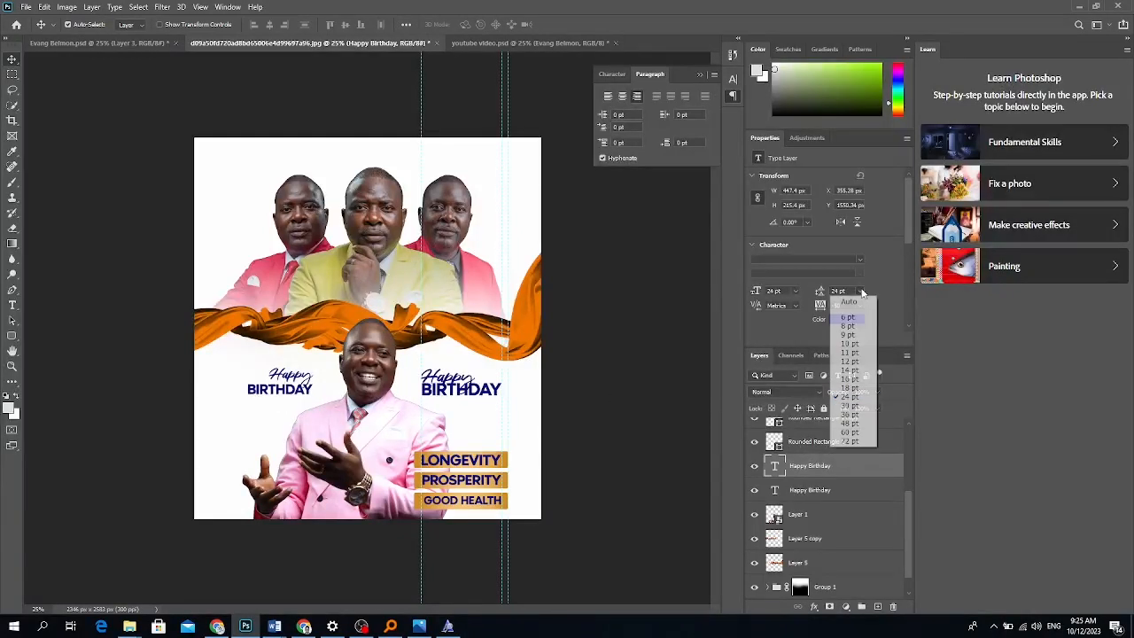
click(847, 389)
drag(282, 377, 257, 373)
Apply 29 pt to the left title and line it up level with the right one.
click(795, 292)
click(854, 304)
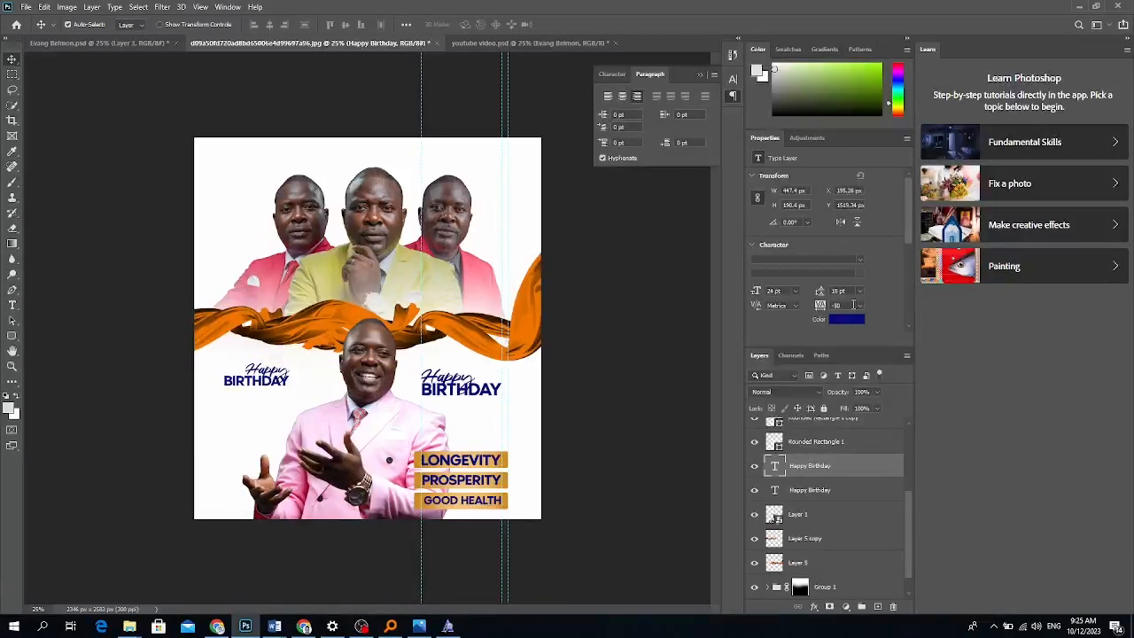
click(812, 491)
click(811, 467)
key(Return)
drag(265, 383, 279, 392)
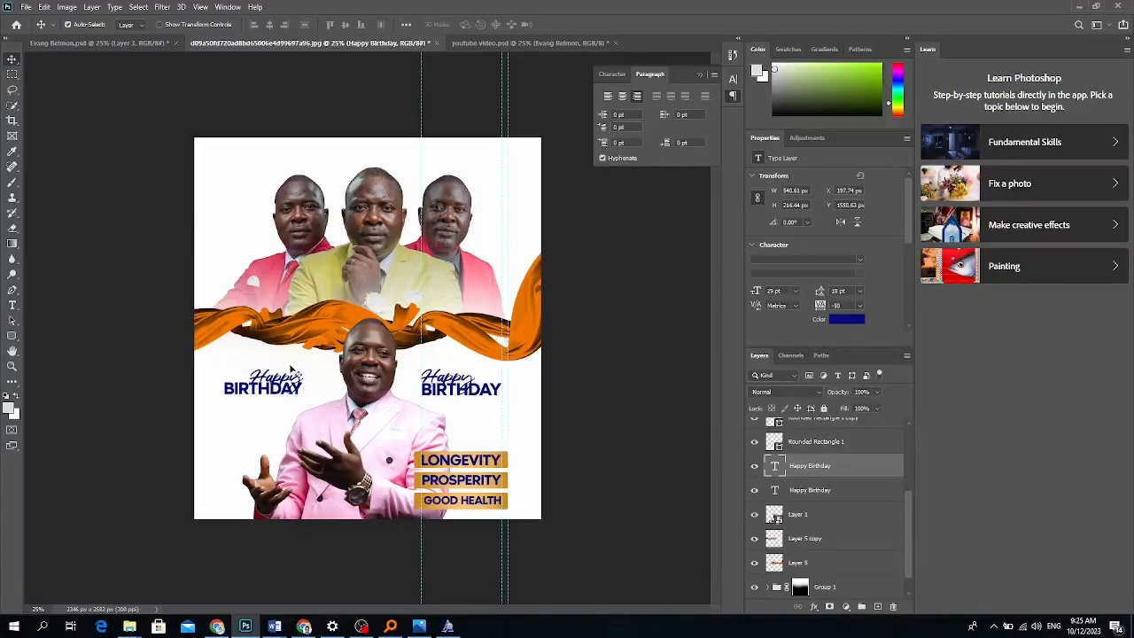
click(232, 245)
Copy the Background group from the Evang Belmon design into the birthday flyer.
click(104, 42)
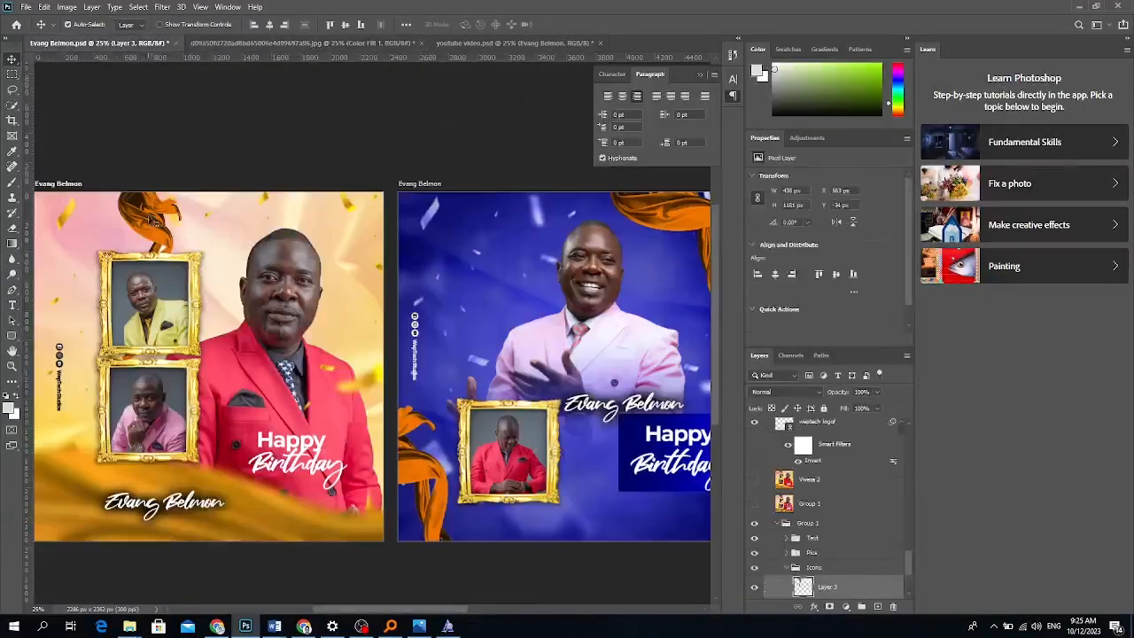
click(77, 245)
scroll(833, 559, down, 2)
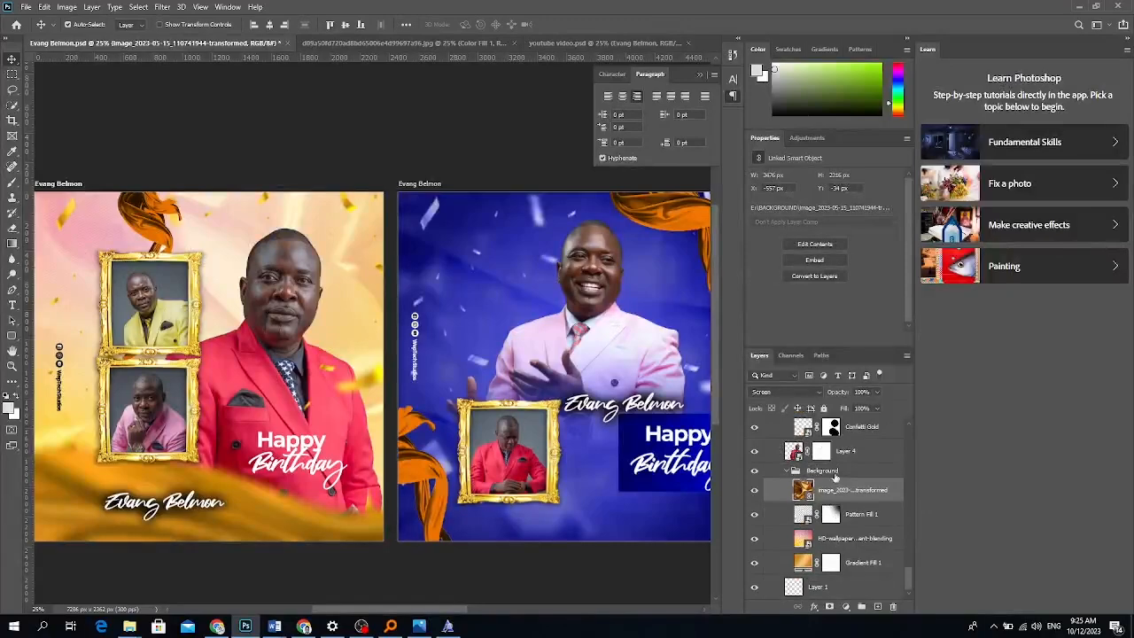
click(835, 472)
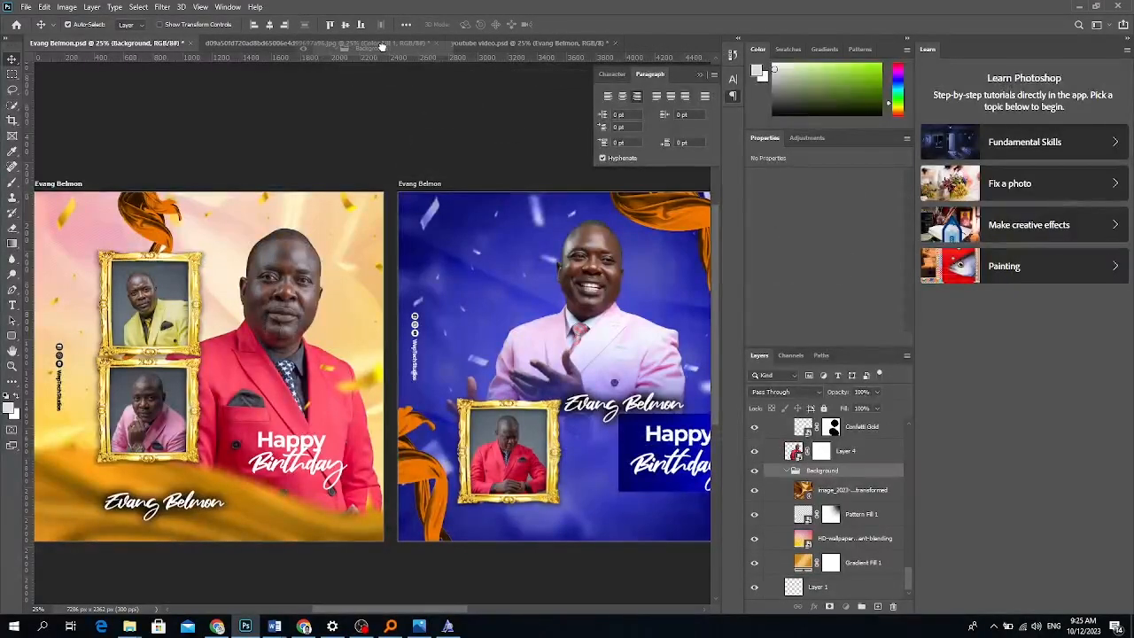
click(362, 44)
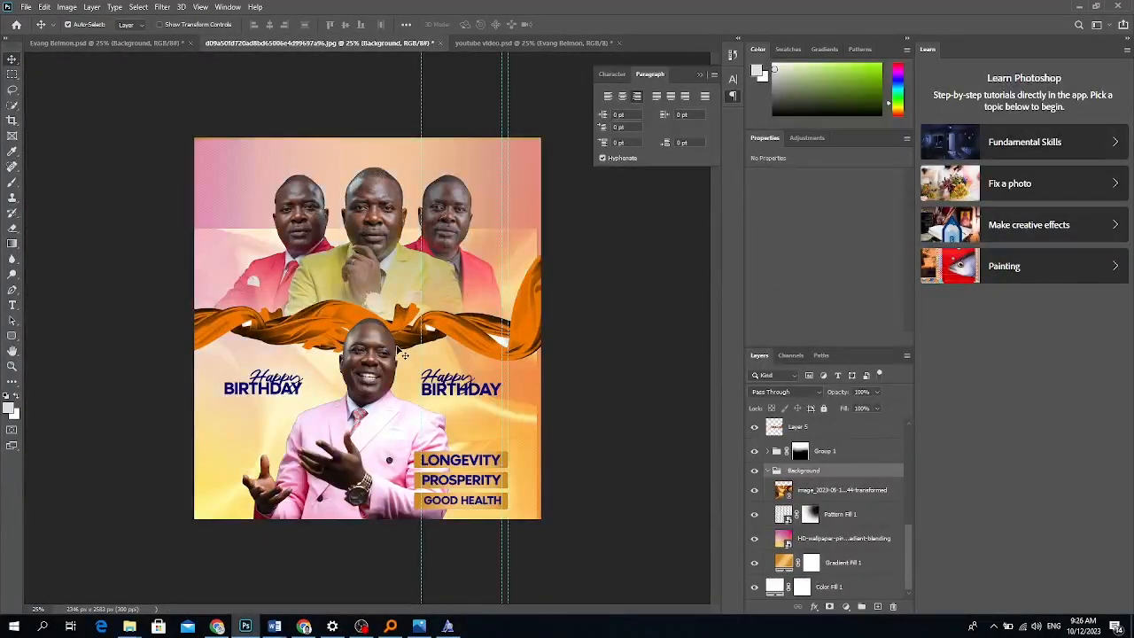
Enlarge and reposition the copied background so it covers the whole flyer.
key(ctrl+minus)
key(ctrl+t)
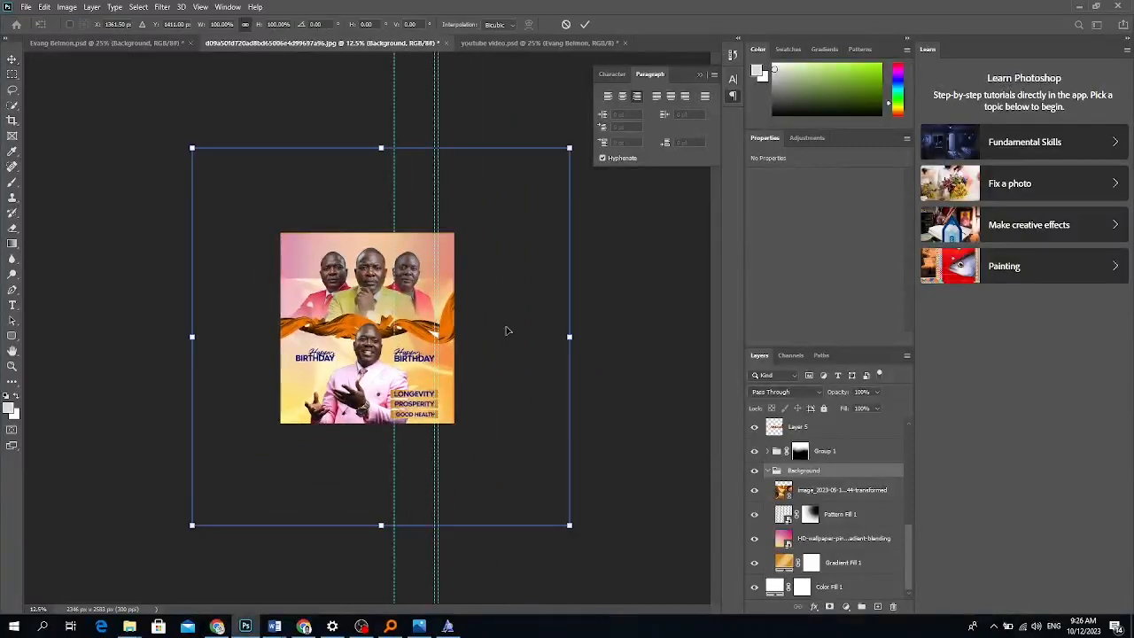
drag(414, 437, 404, 387)
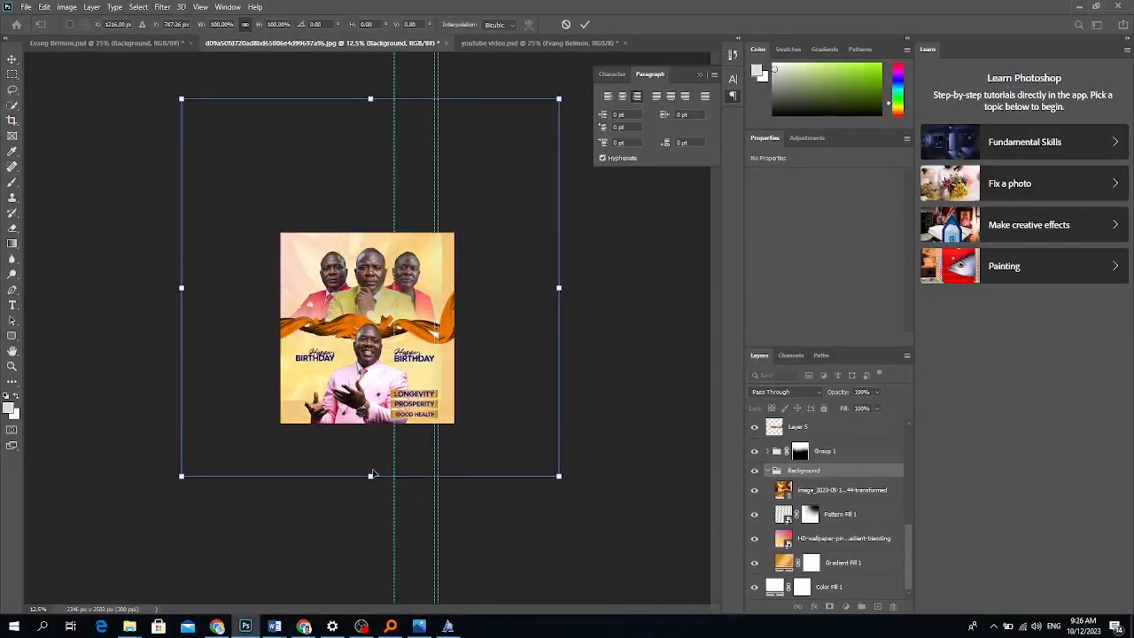
drag(371, 476, 370, 542)
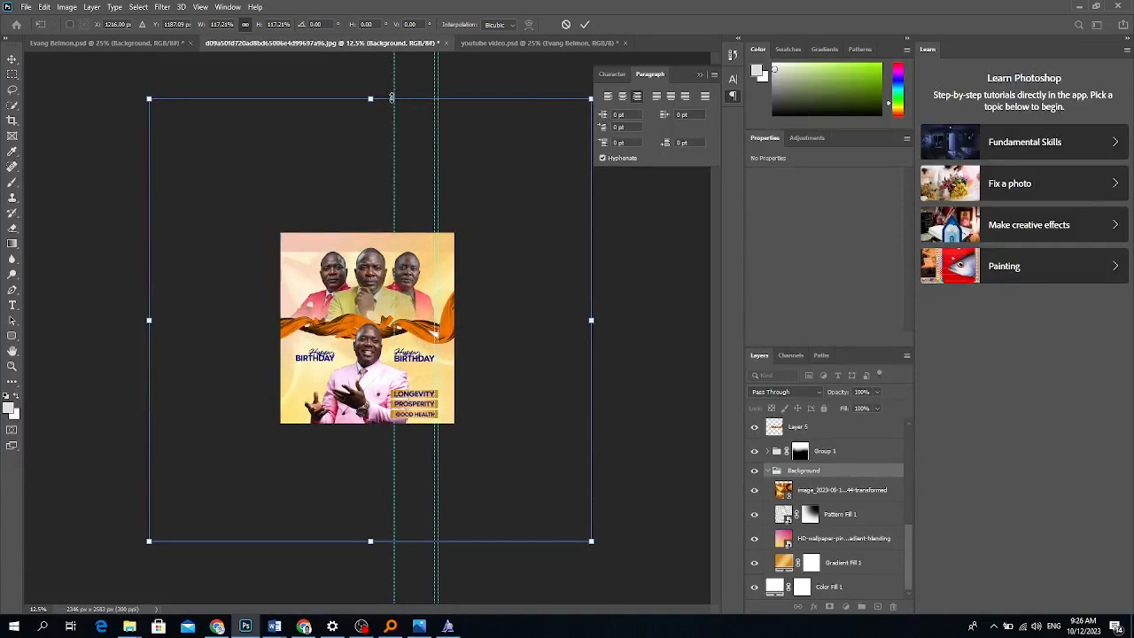
drag(375, 100, 372, 22)
drag(459, 339, 480, 370)
key(Return)
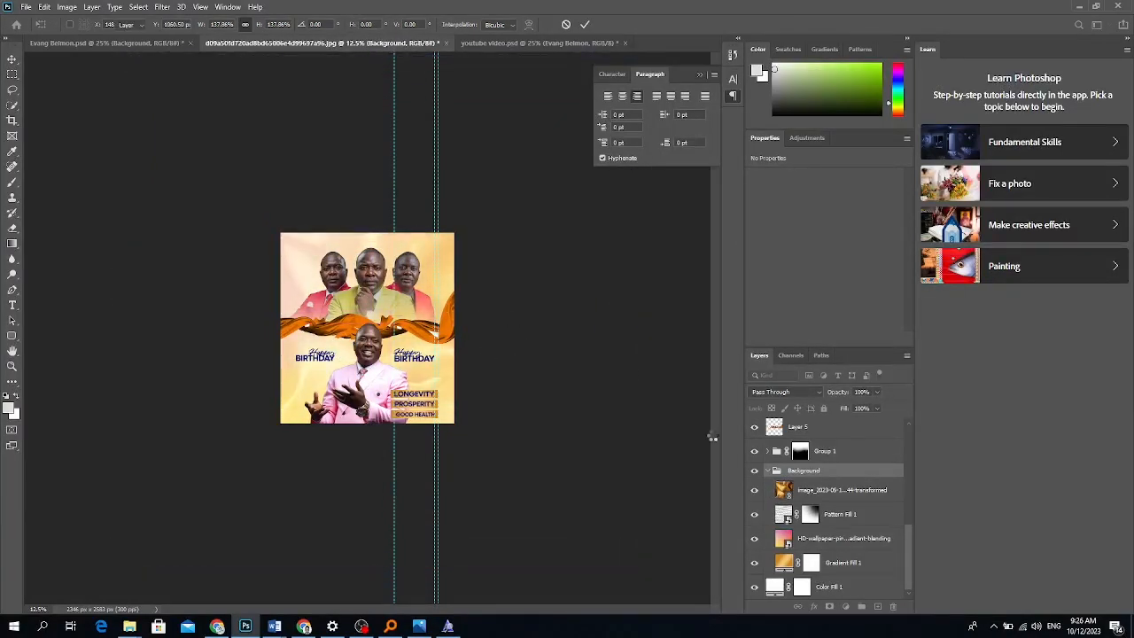
Hide Gradient Fill 1 and set the HD-wallpaper layer's blending to Normal.
click(840, 567)
click(754, 564)
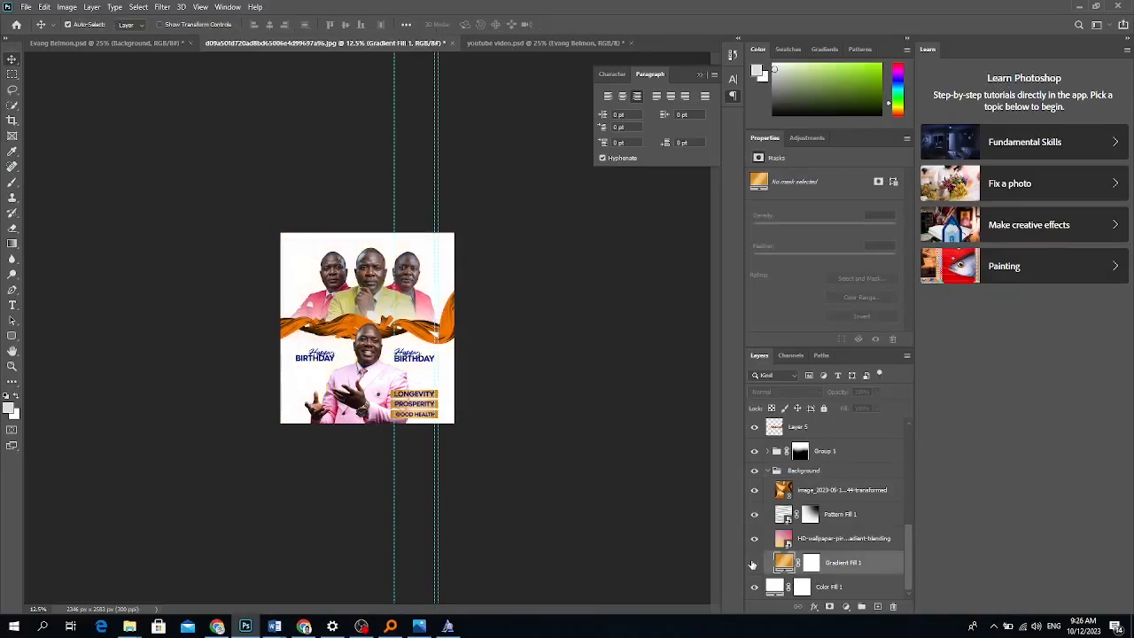
click(815, 540)
click(777, 393)
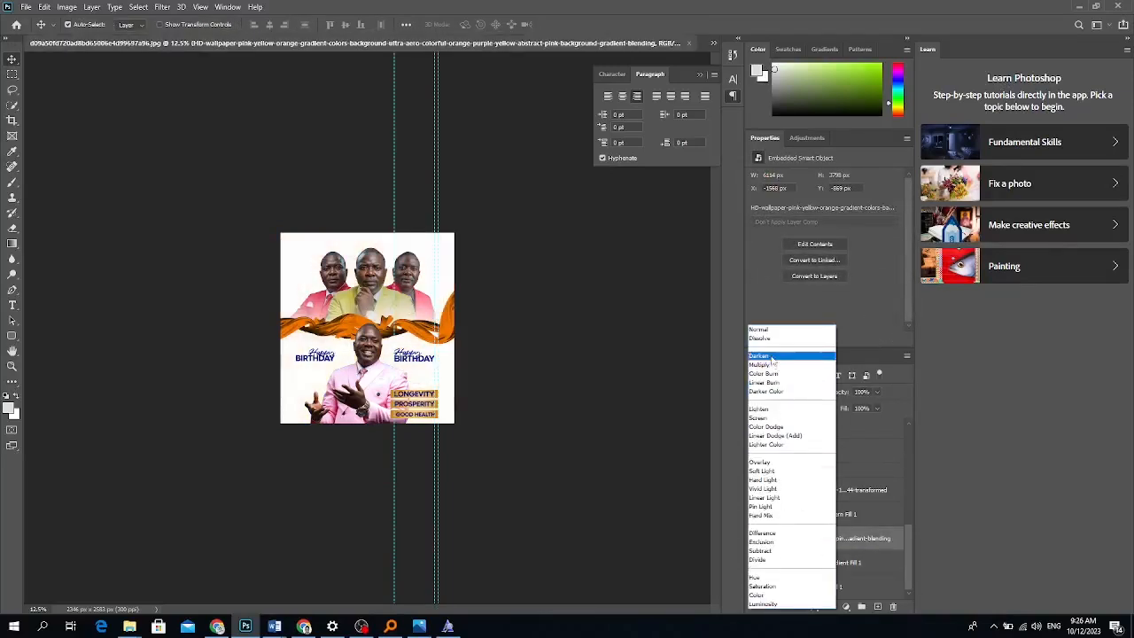
click(774, 334)
Stretch the Pattern Fill 1 layer wider.
click(831, 518)
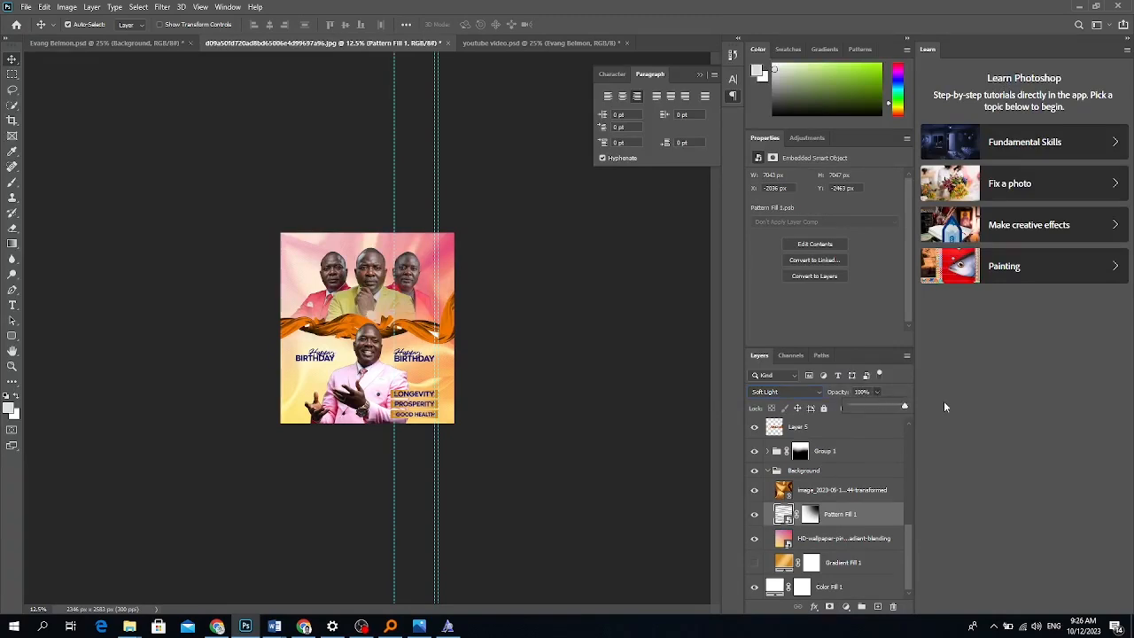
key(ctrl+t)
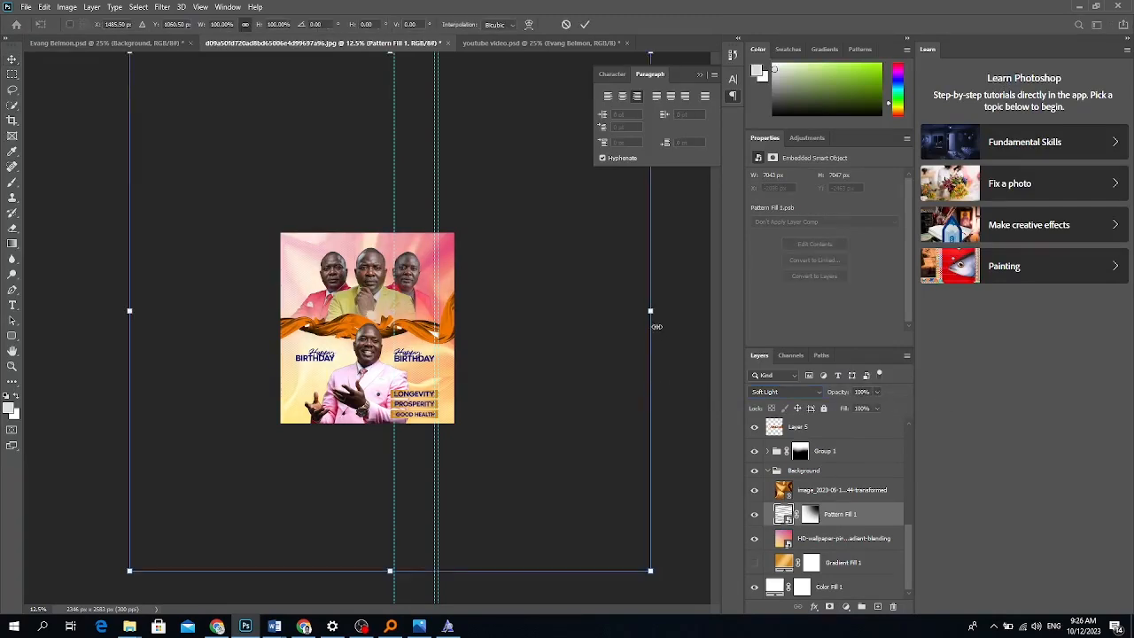
drag(652, 310, 700, 312)
key(Return)
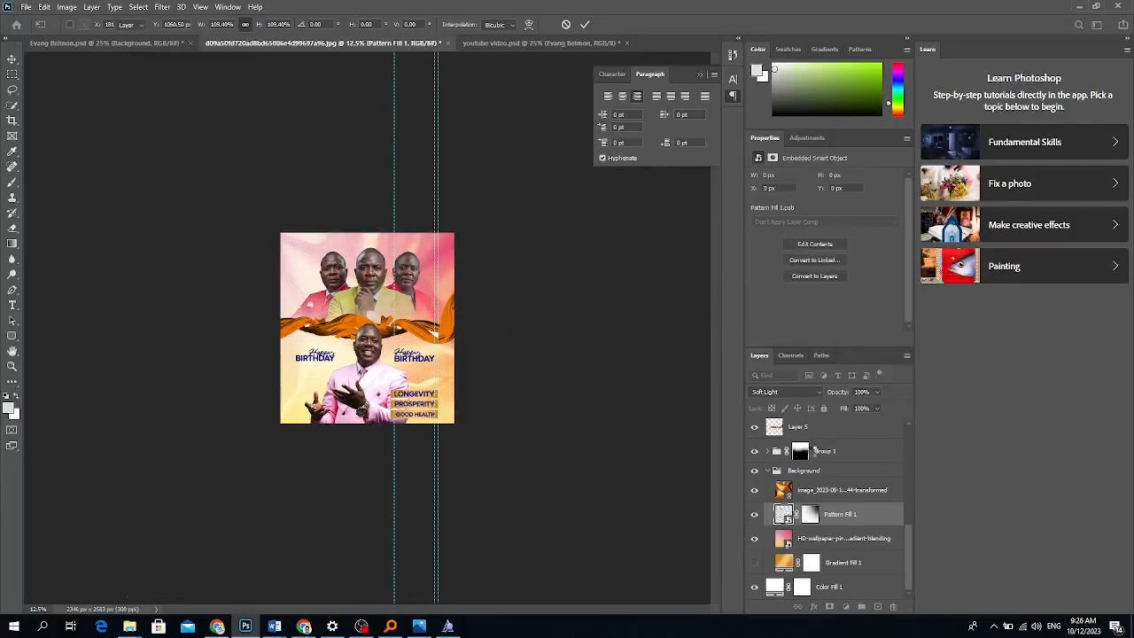
Fade the pink wallpaper background layer to 43% fill.
click(824, 540)
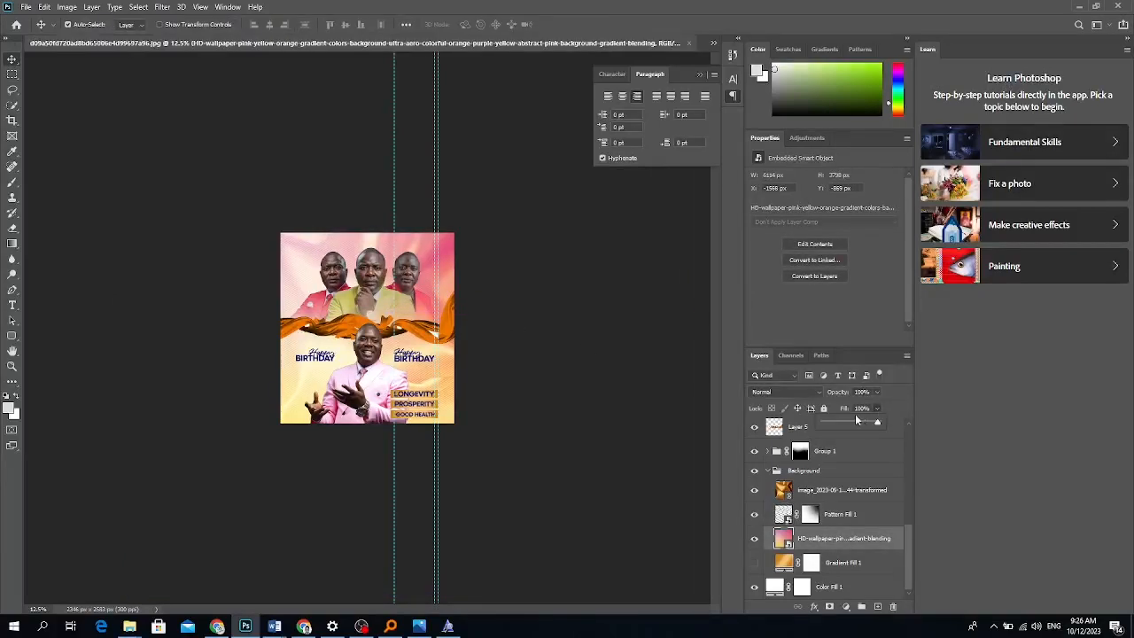
drag(849, 423, 846, 425)
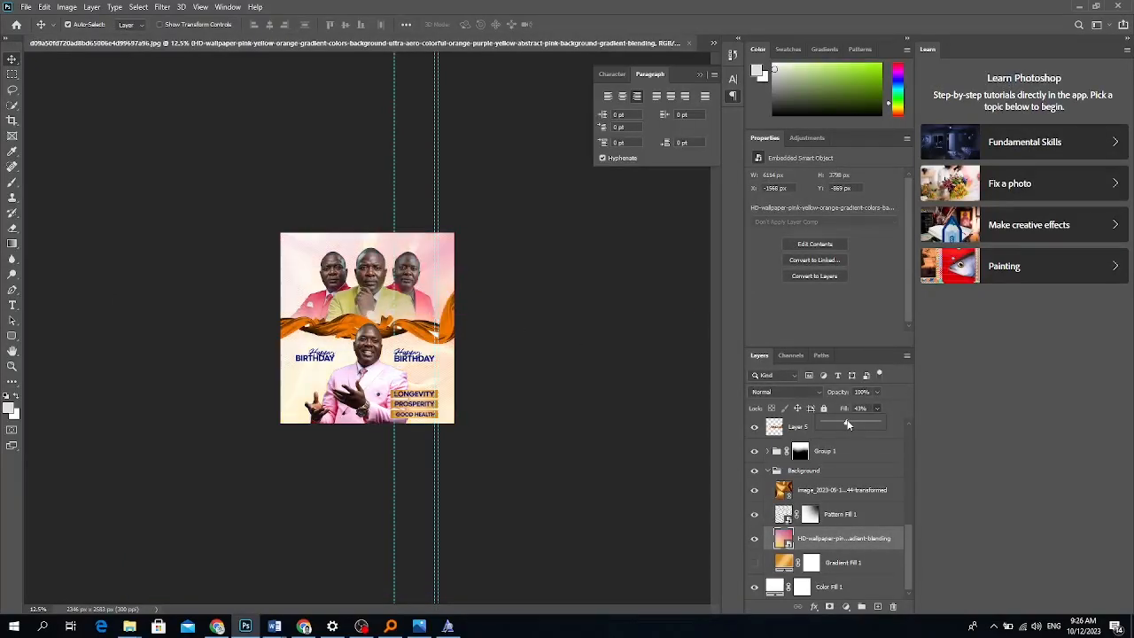
key(ctrl+plus)
key(ctrl+plus)
key(ctrl+plus)
key(ctrl+plus)
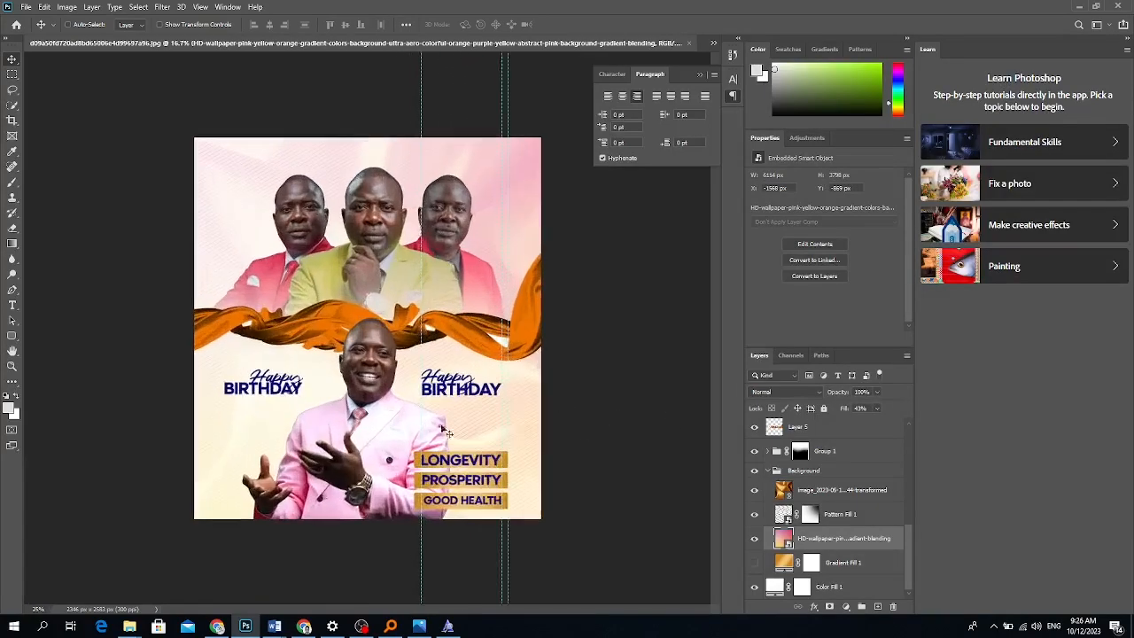
key(ctrl+minus)
key(ctrl+minus)
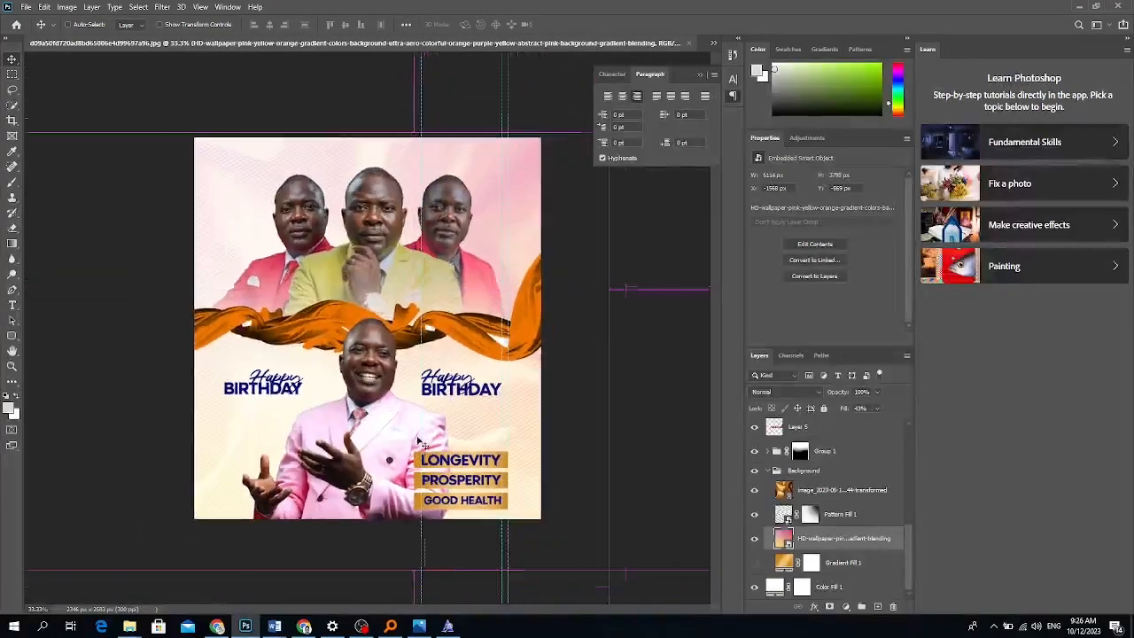
Place a dark glowing image from E:\BACKGROUND\Patterns into the flyer as a linked layer.
click(27, 6)
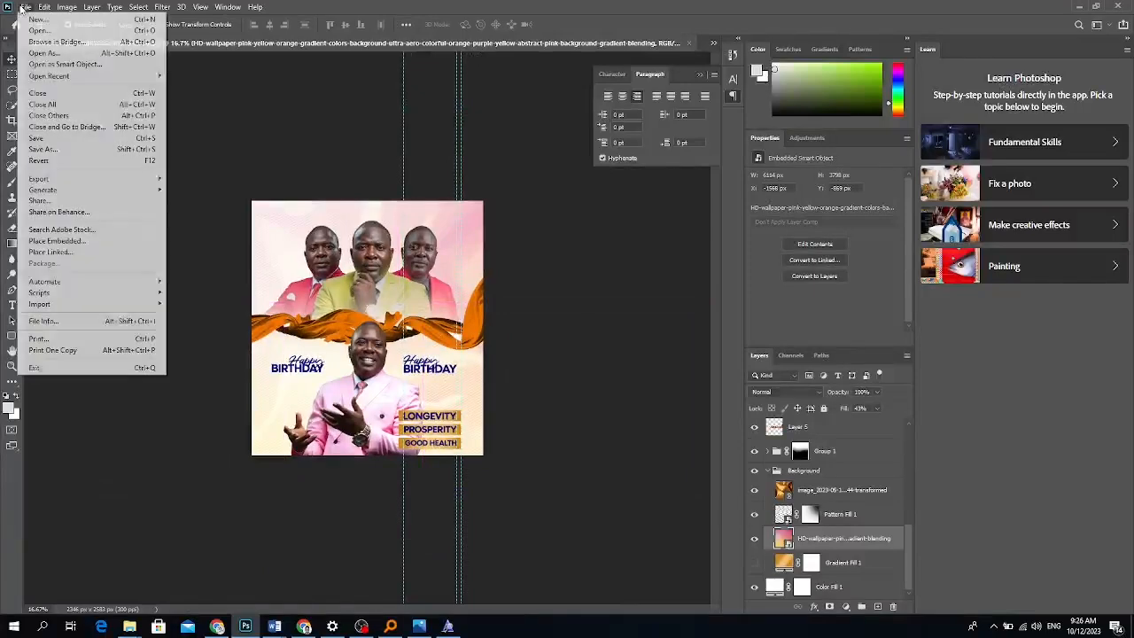
click(53, 252)
click(42, 329)
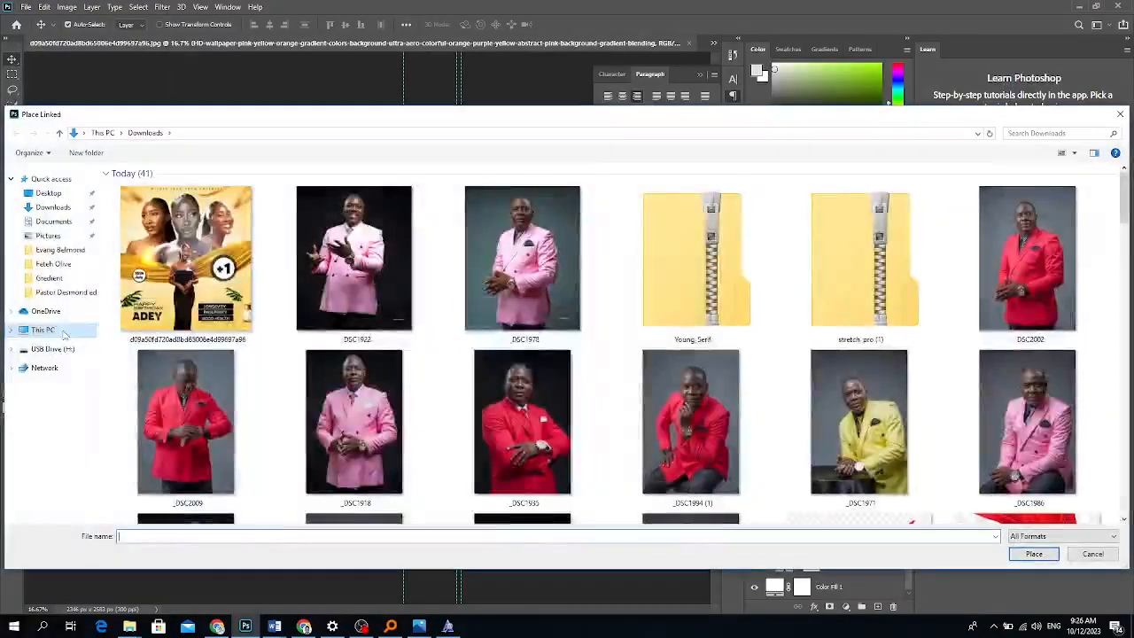
double_click(487, 293)
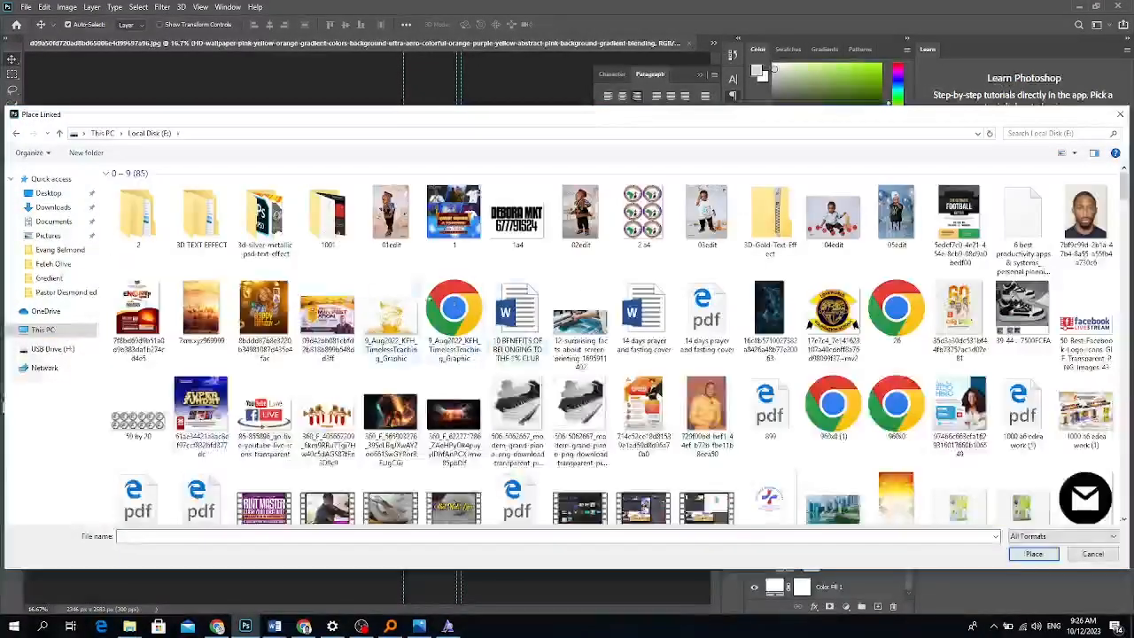
scroll(335, 250, down, 3)
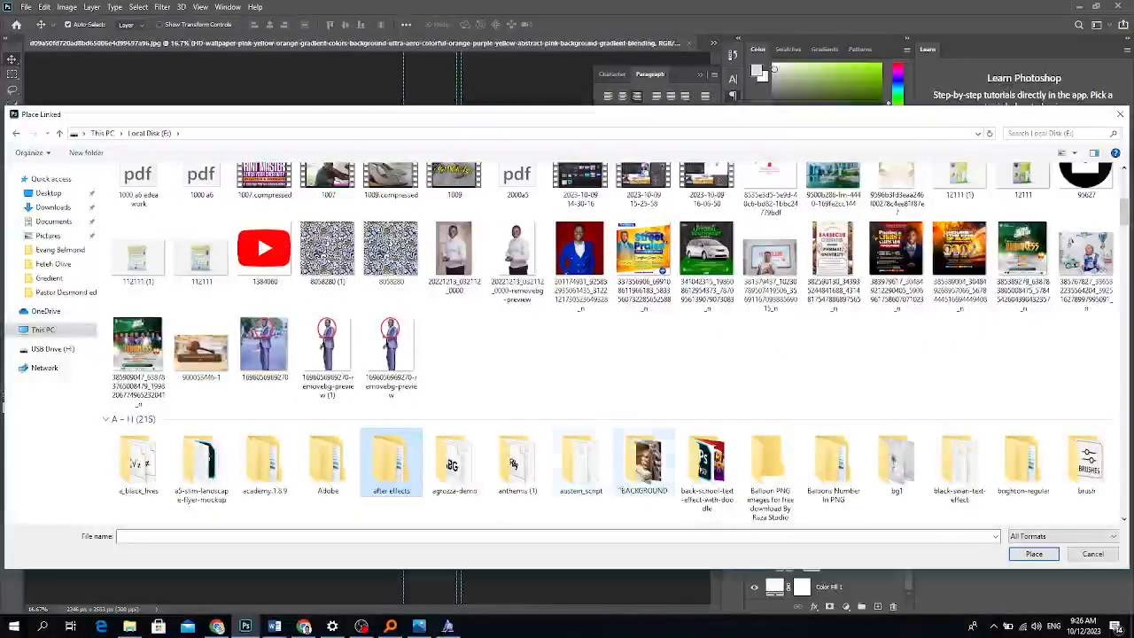
double_click(644, 461)
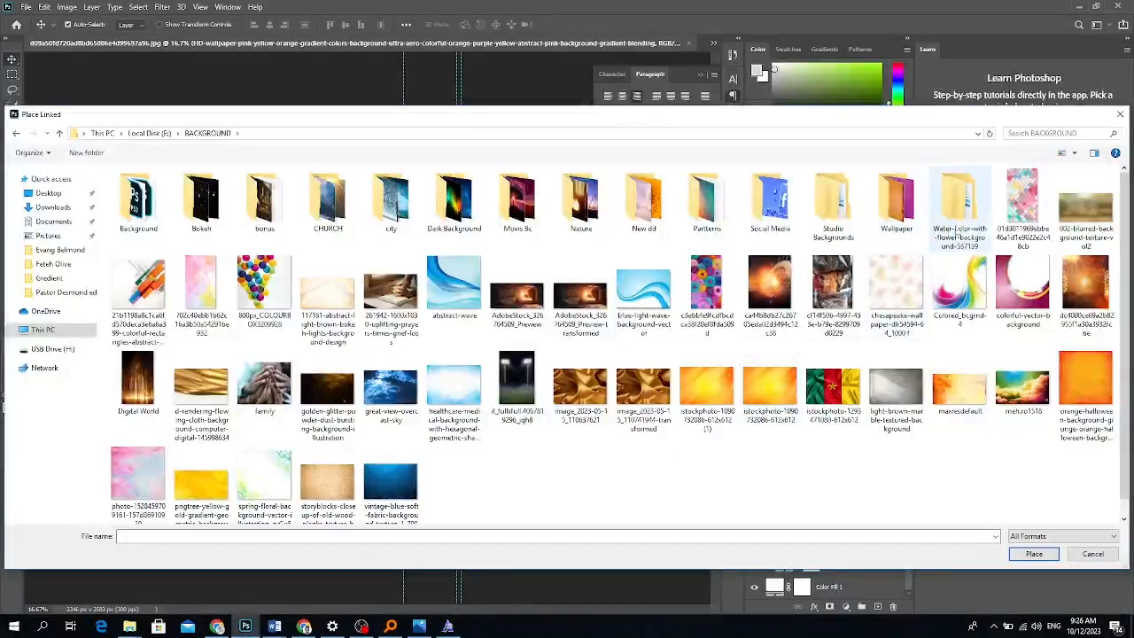
double_click(708, 202)
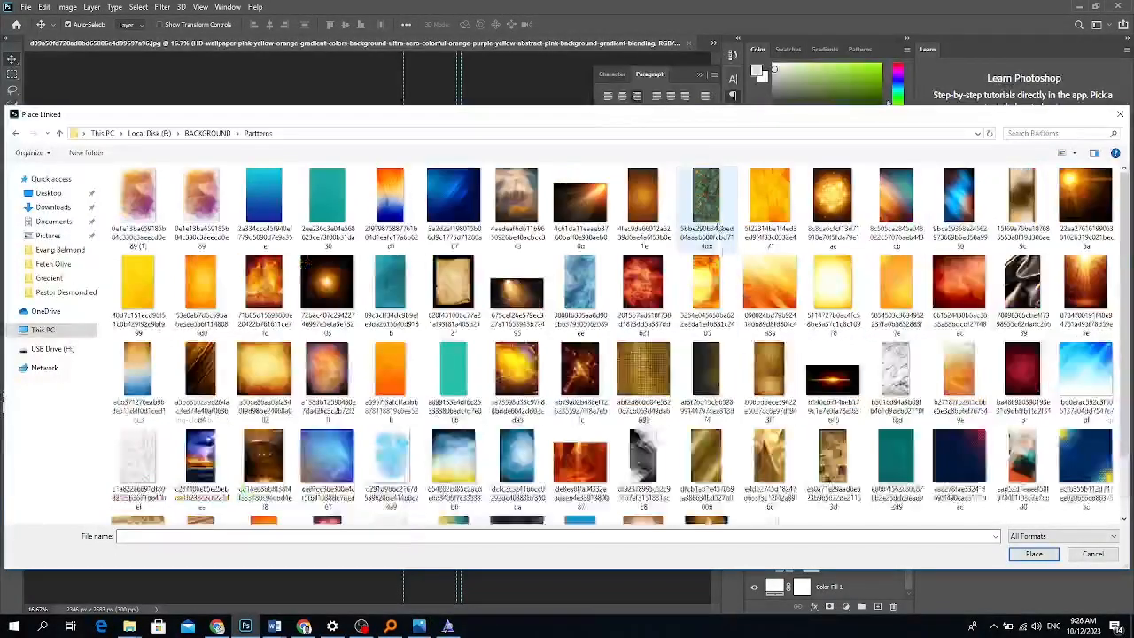
click(833, 380)
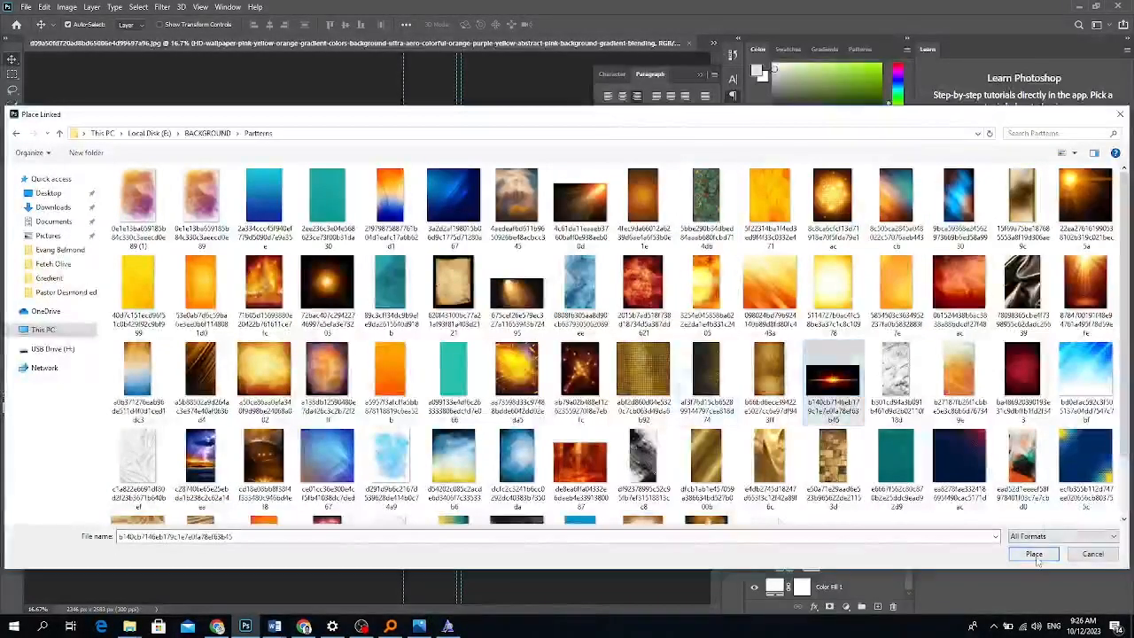
click(1033, 554)
key(Return)
click(787, 391)
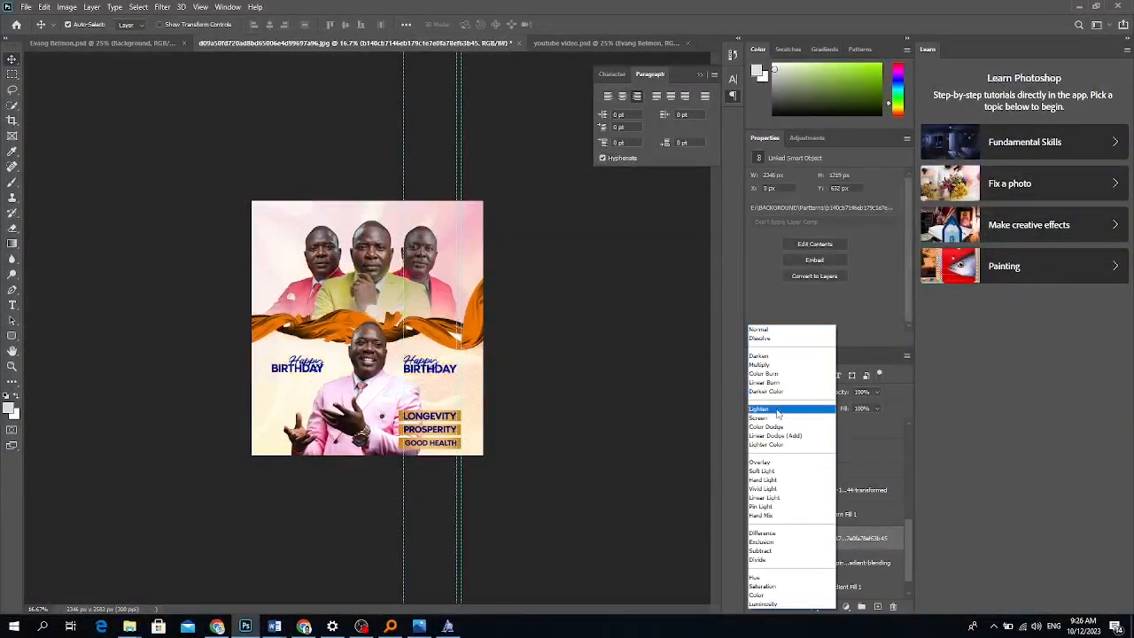
Set the pattern layer to Lighten, raise it, and shrink it to about 62% toward the bars.
click(793, 408)
drag(816, 547, 820, 446)
key(ctrl+t)
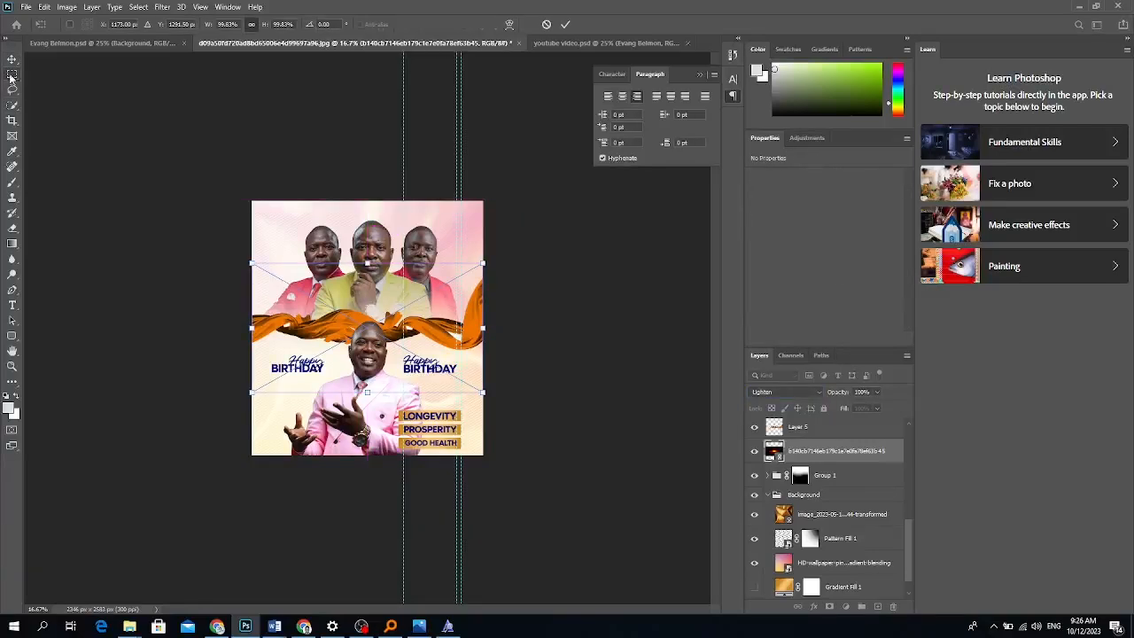
drag(366, 263, 367, 313)
drag(373, 353, 417, 426)
key(Return)
Move the pattern layer among the wish bar layers and narrow it to about 35% over the bars.
drag(788, 367, 797, 516)
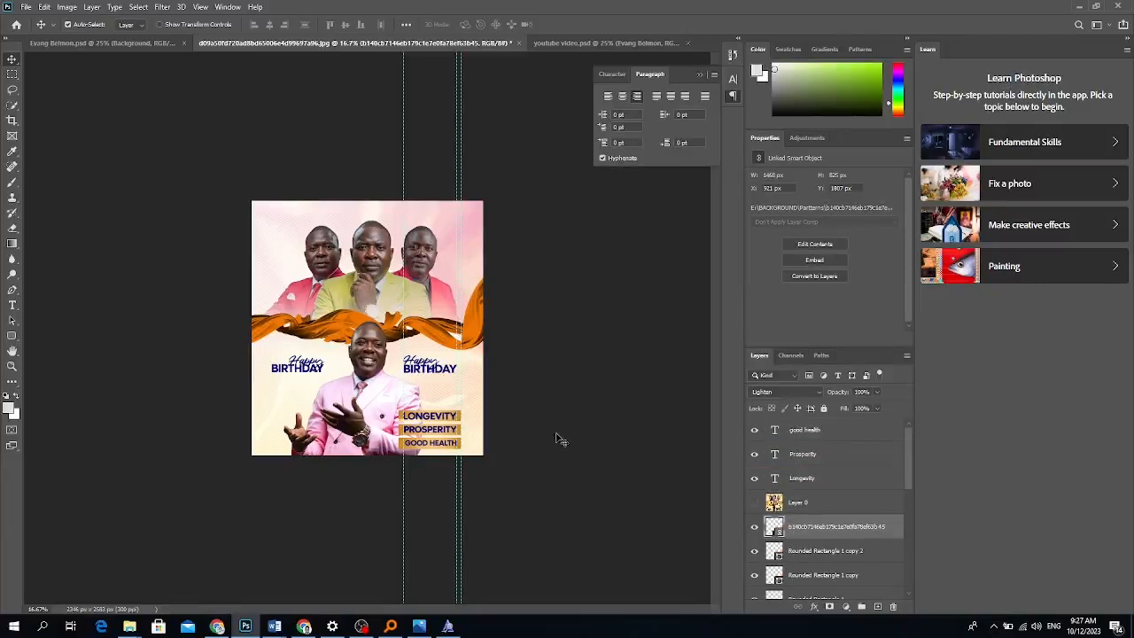
key(ctrl+t)
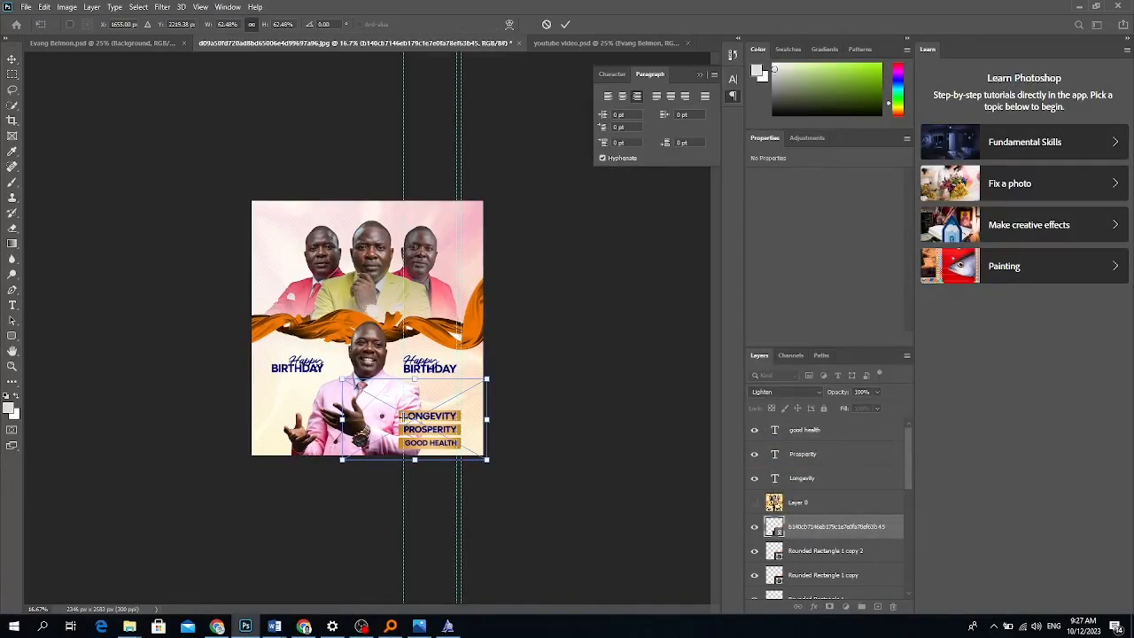
key(ctrl+plus)
key(ctrl+plus)
key(ctrl+plus)
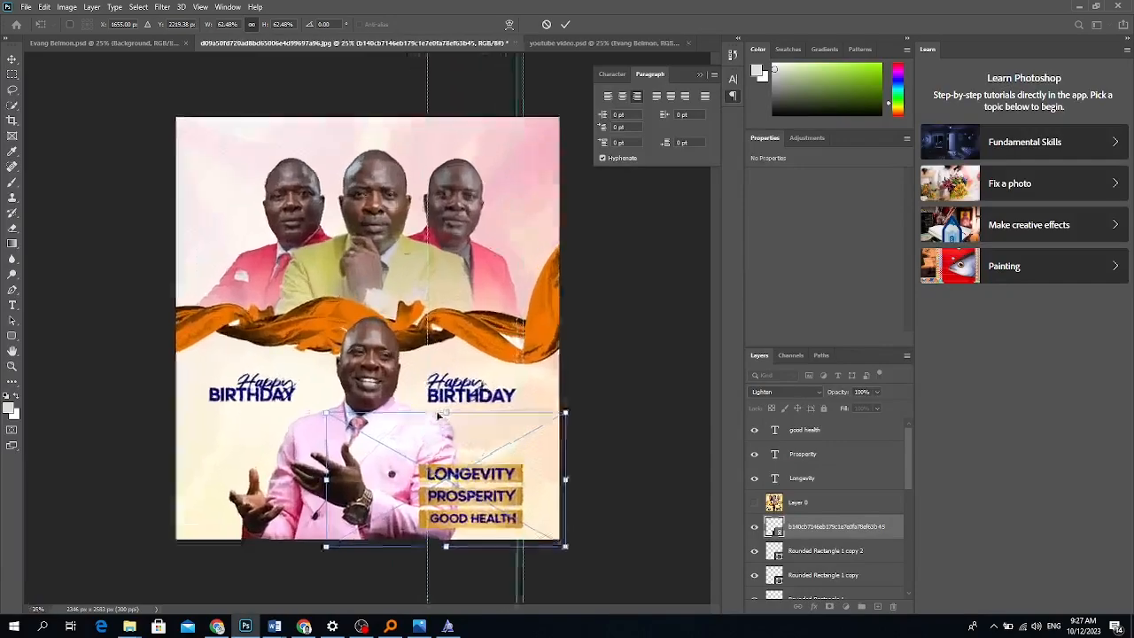
scroll(435, 425, down, 3)
scroll(437, 430, down, 2)
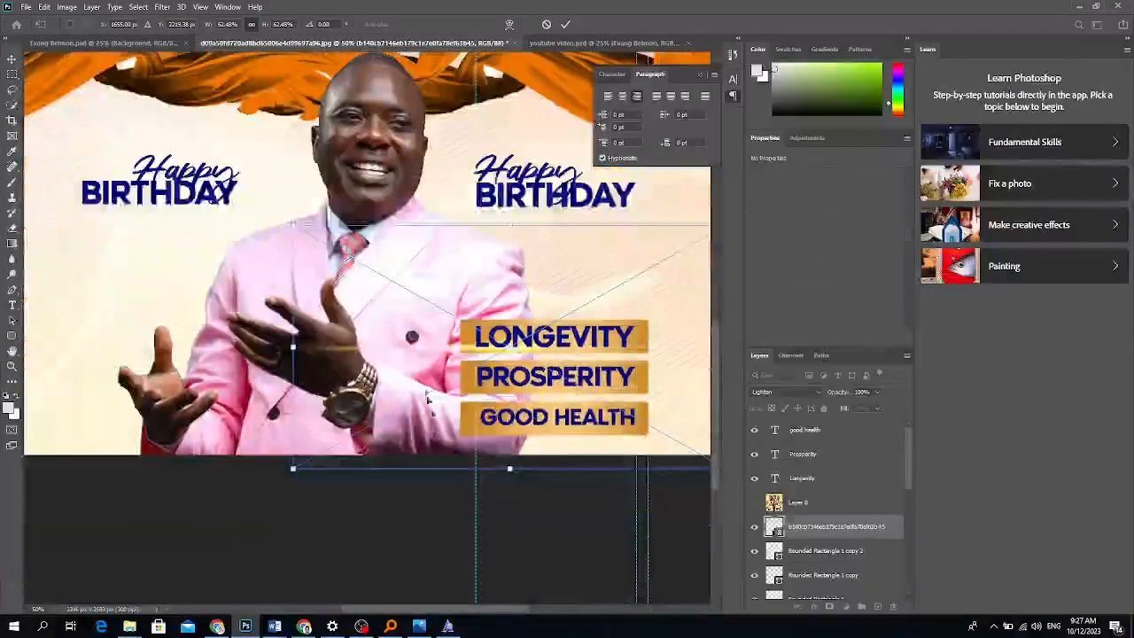
drag(292, 348, 479, 346)
drag(579, 340, 533, 345)
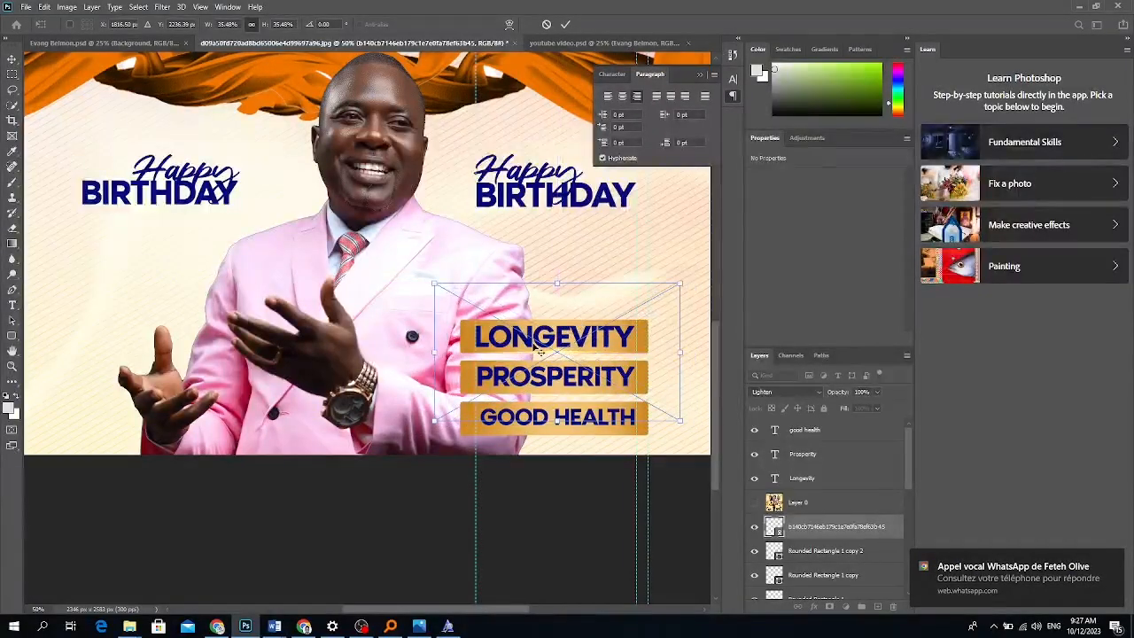
key(Return)
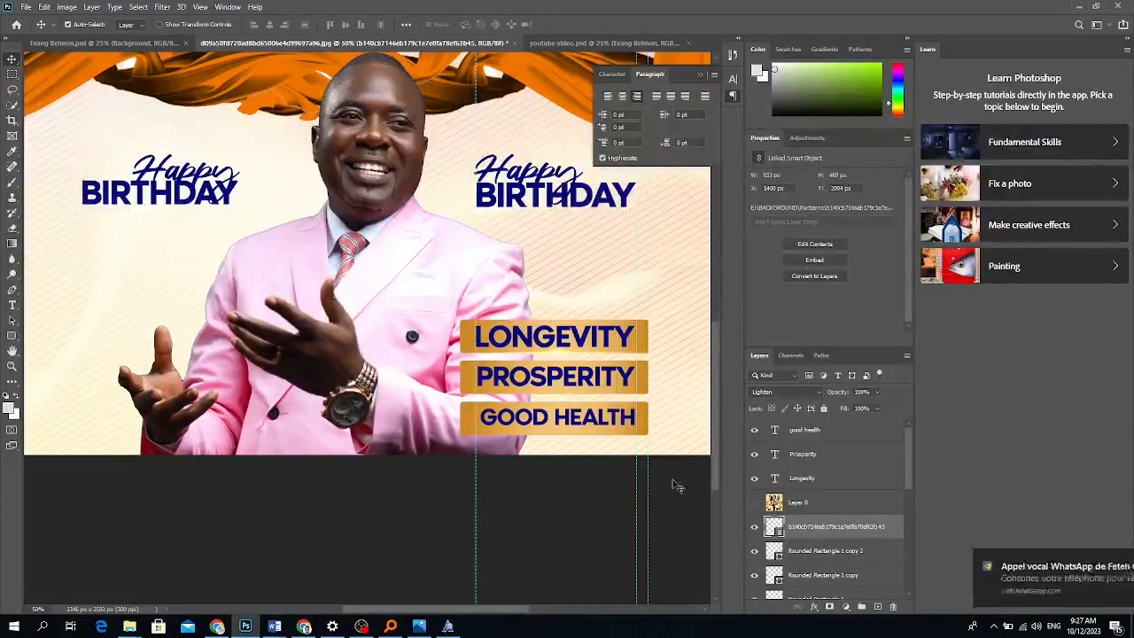
Make two copies of the pattern texture and move them down over the wish bars.
key(ctrl+j)
key(ctrl+t)
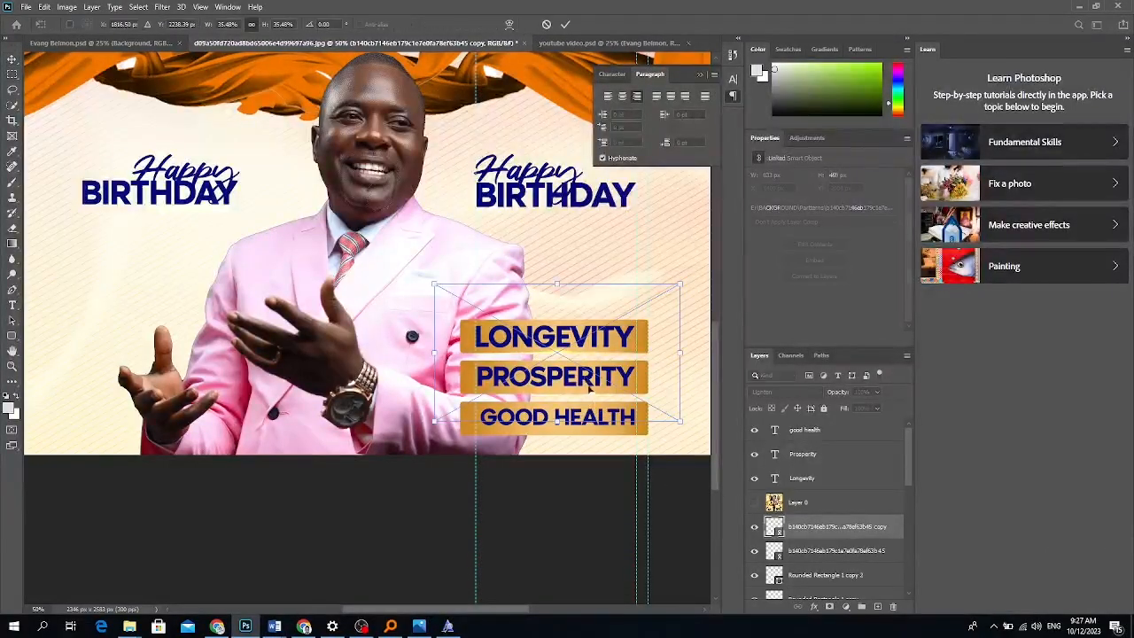
drag(564, 352, 562, 394)
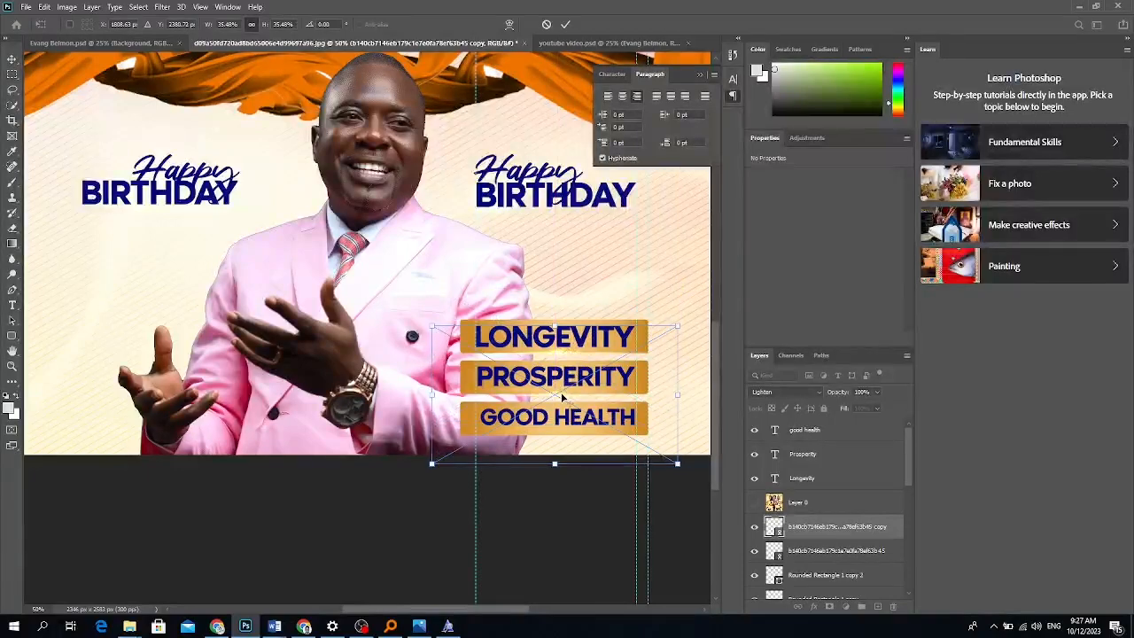
key(Return)
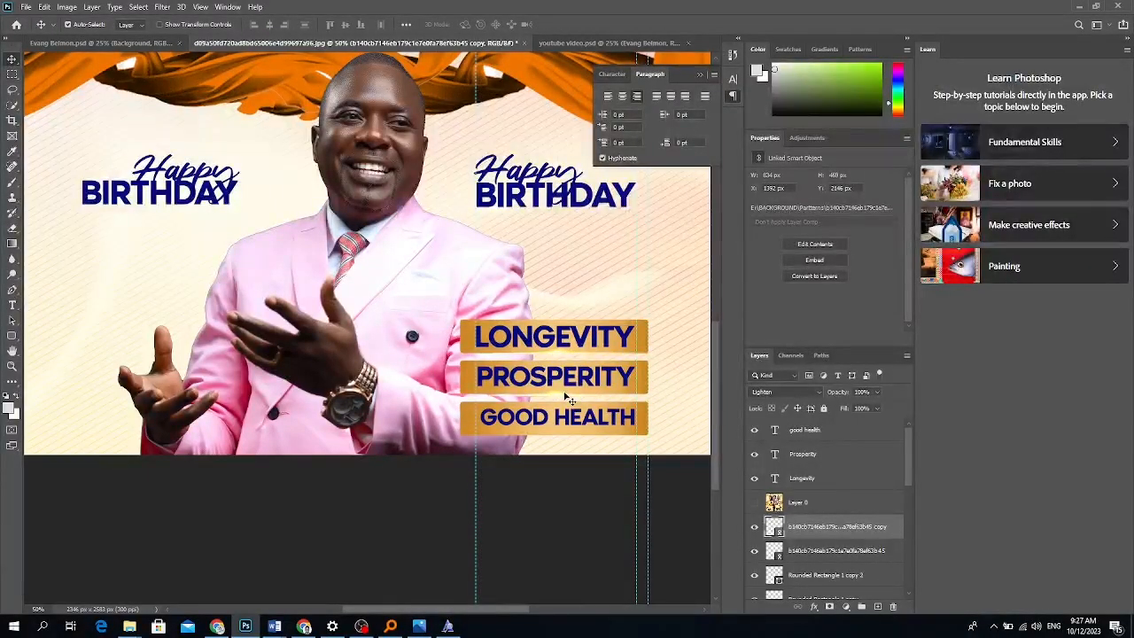
key(ctrl+j)
key(ctrl+t)
drag(559, 401, 569, 439)
key(Return)
key(Left)
key(Left)
key(Left)
key(Left)
key(Left)
key(Left)
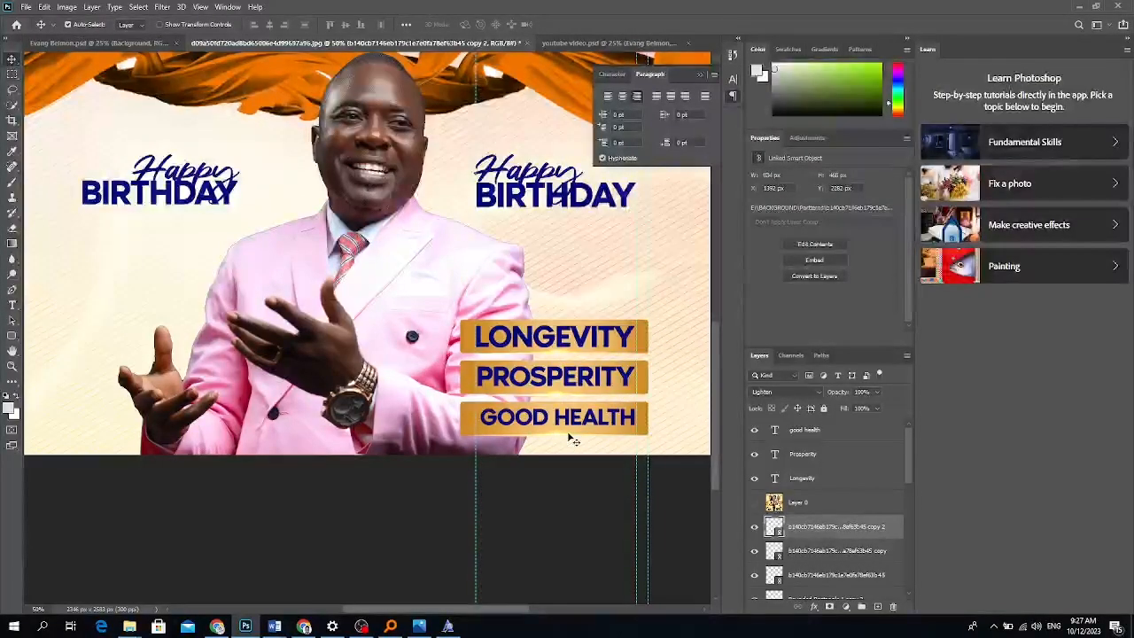
Duplicate the pattern again, shrink it to about 25% onto the left title, and copy it.
key(ctrl+j)
key(ctrl+t)
drag(568, 434, 190, 182)
drag(302, 184, 210, 189)
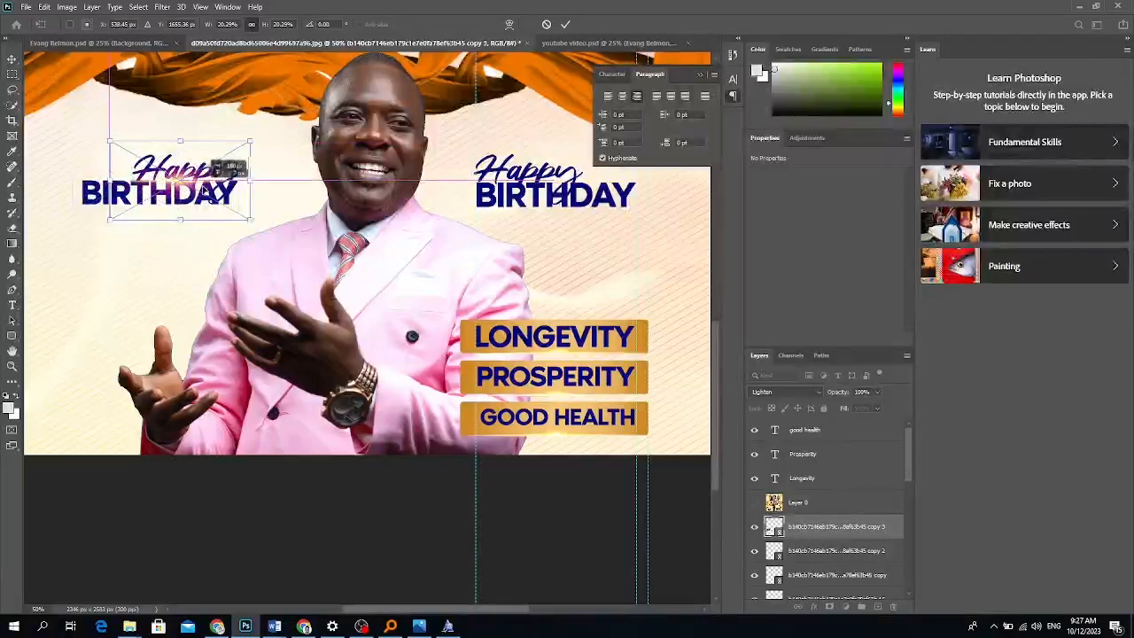
key(Return)
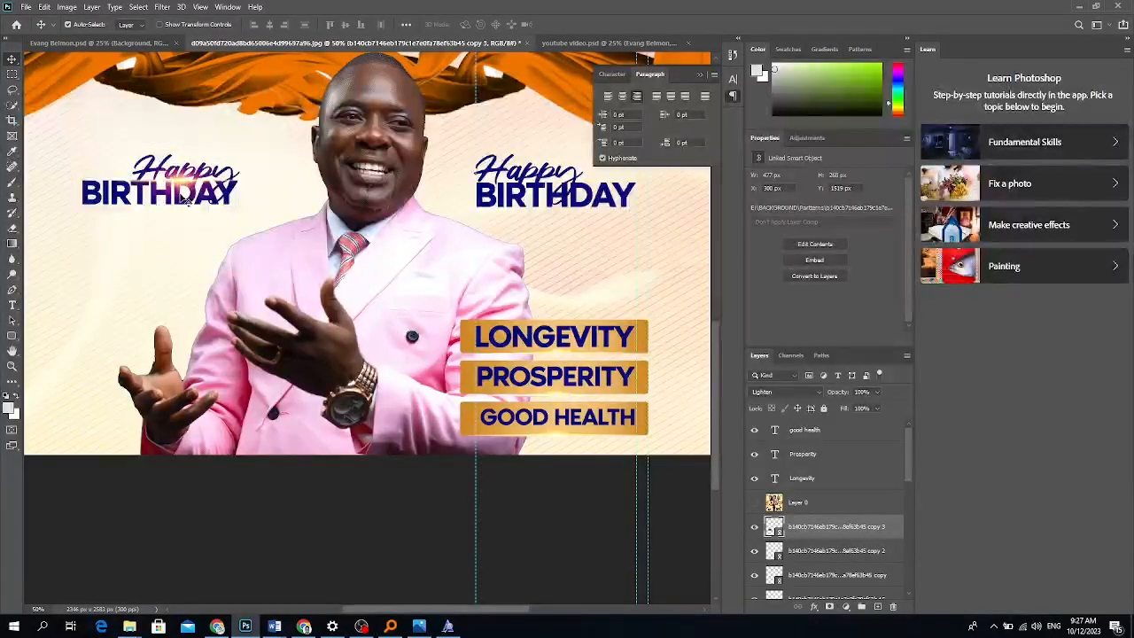
key(ctrl+j)
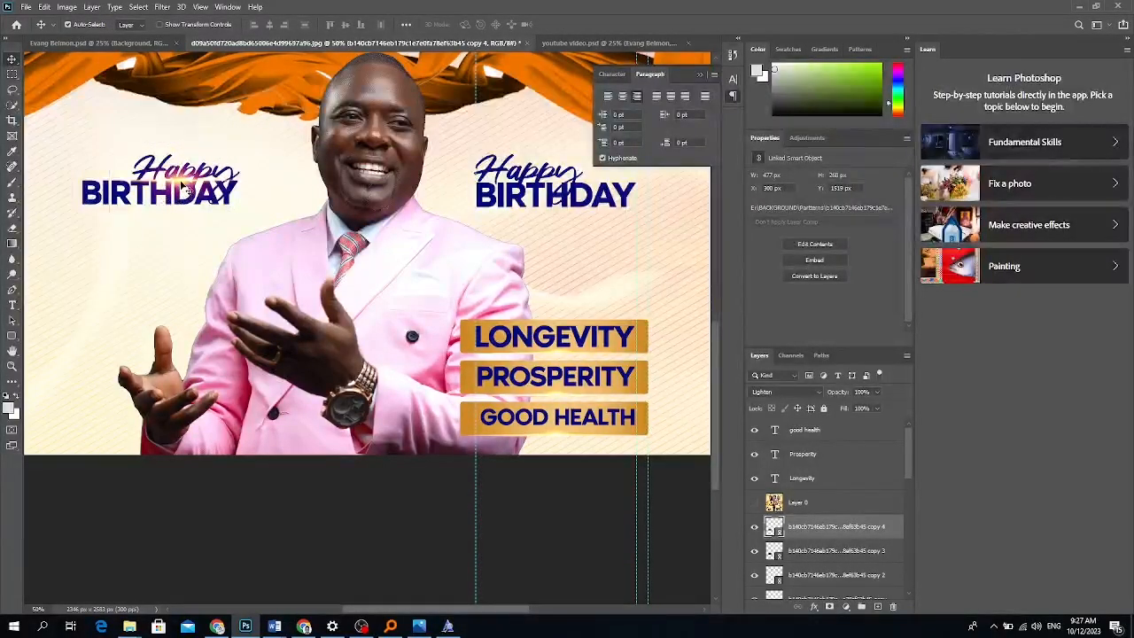
scroll(561, 284, up, 3)
scroll(561, 284, up, 10)
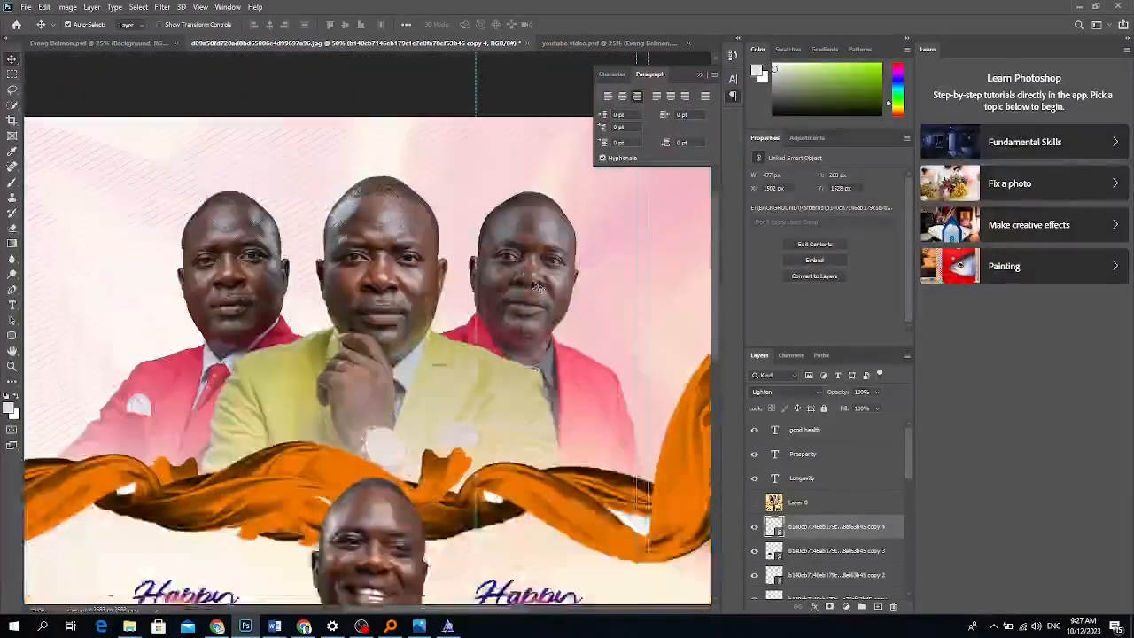
scroll(534, 285, down, 20)
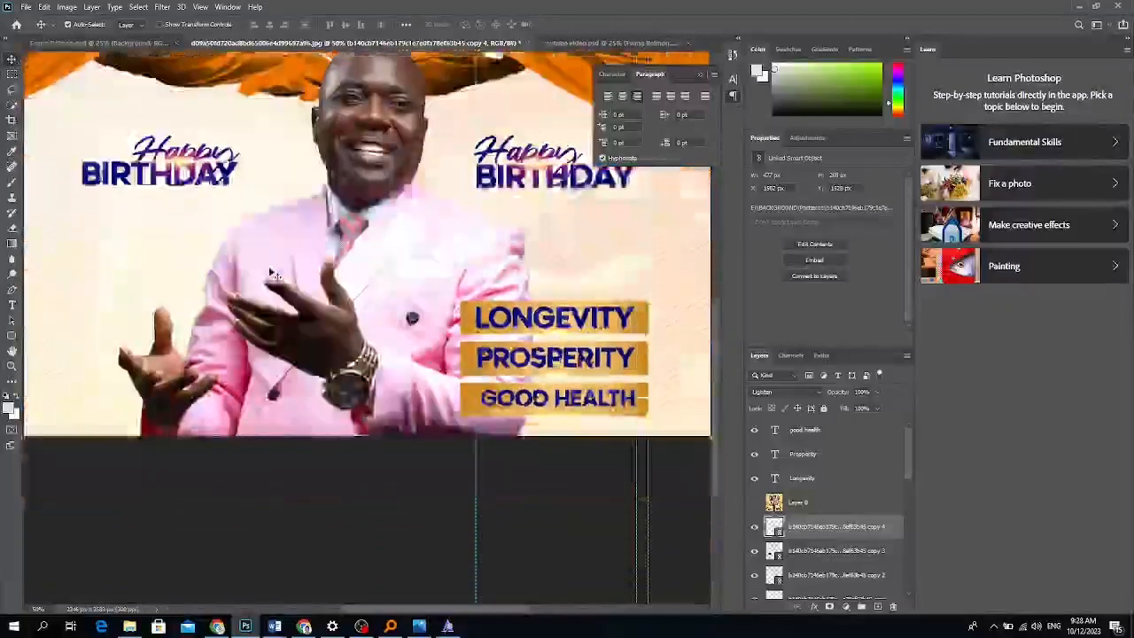
scroll(273, 275, down, 3)
Place the orange glow image and scale it down onto the main man's raised hand.
click(26, 6)
click(50, 251)
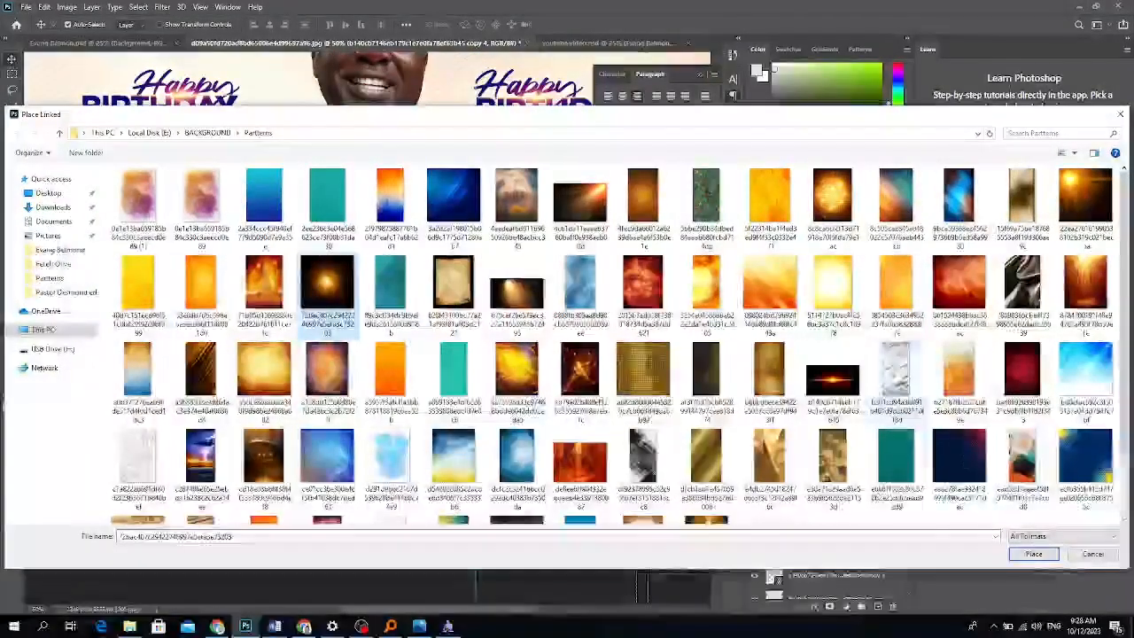
click(1032, 554)
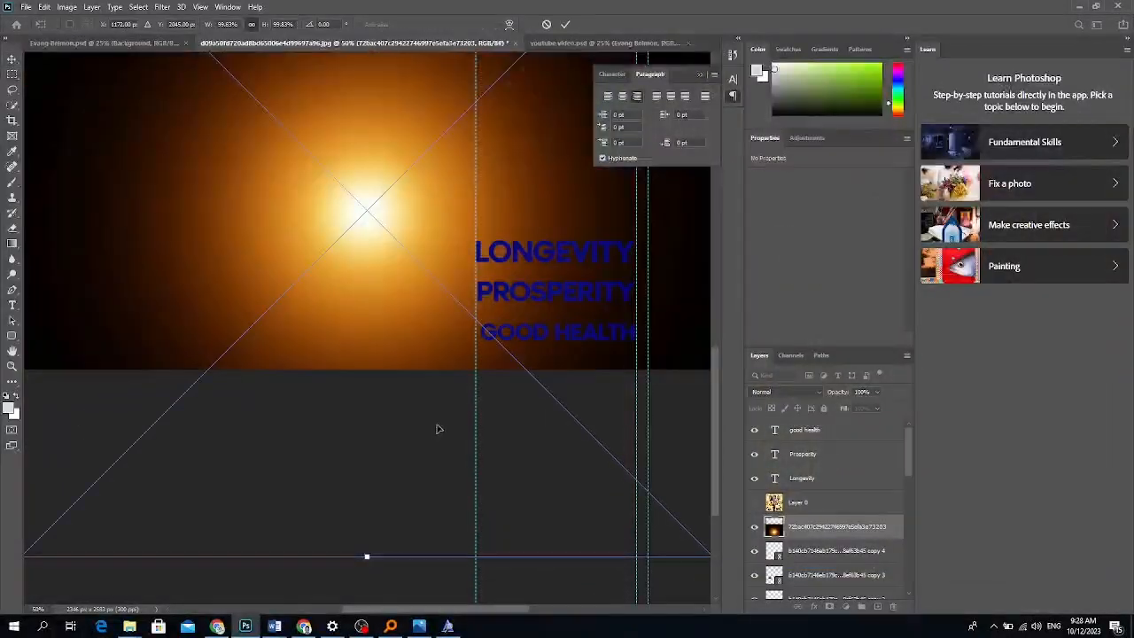
key(ctrl+minus)
key(ctrl+minus)
drag(539, 443, 282, 529)
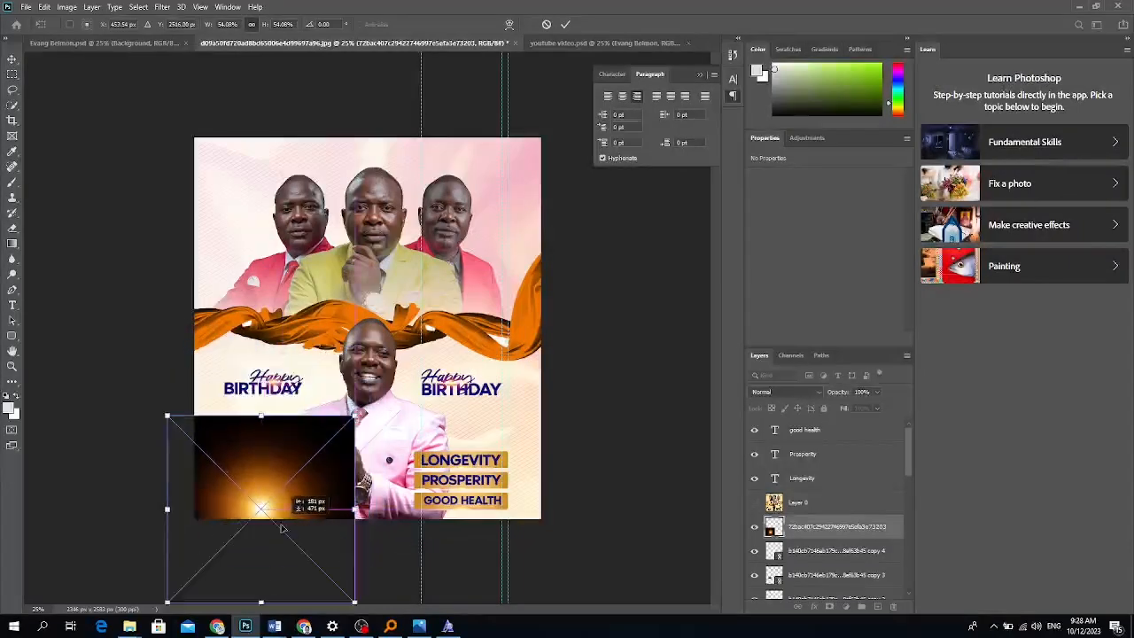
drag(354, 415, 391, 379)
drag(317, 465, 308, 471)
key(Return)
click(786, 392)
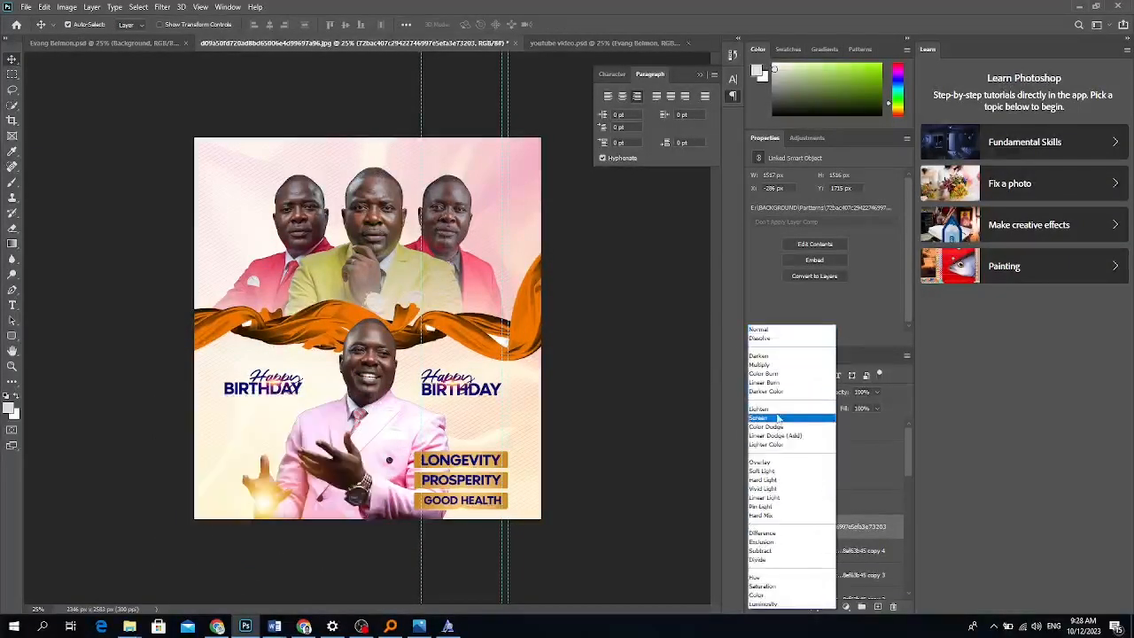
Switch the glow layer's blend mode to Screen.
click(778, 414)
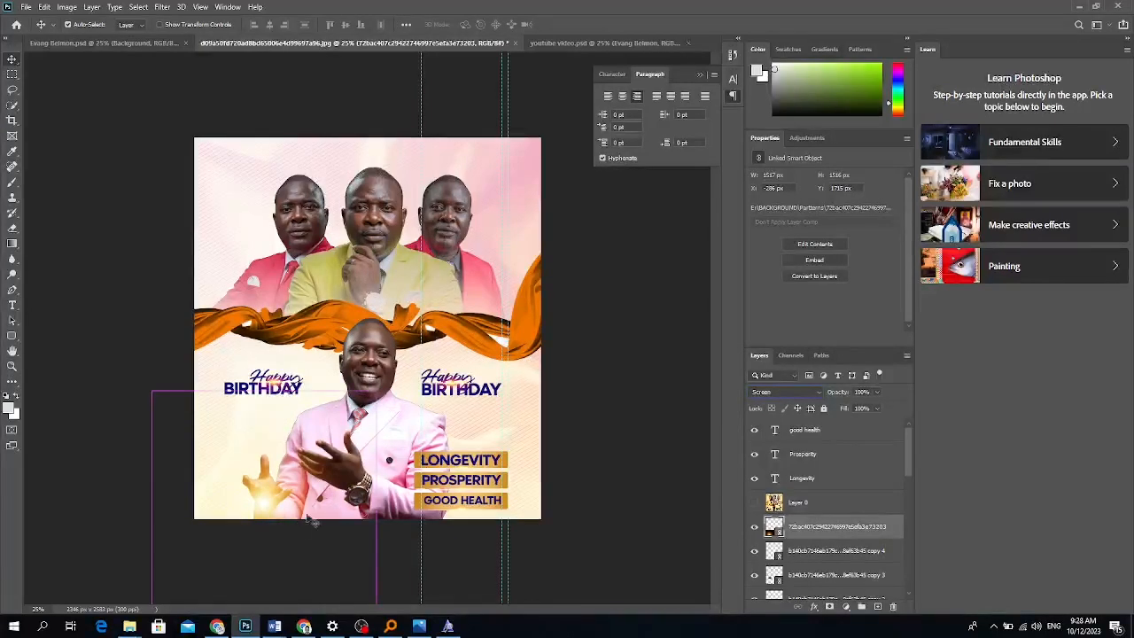
Alt-drag a duplicate of the glow up onto the orange ribbon.
drag(266, 510, 232, 295)
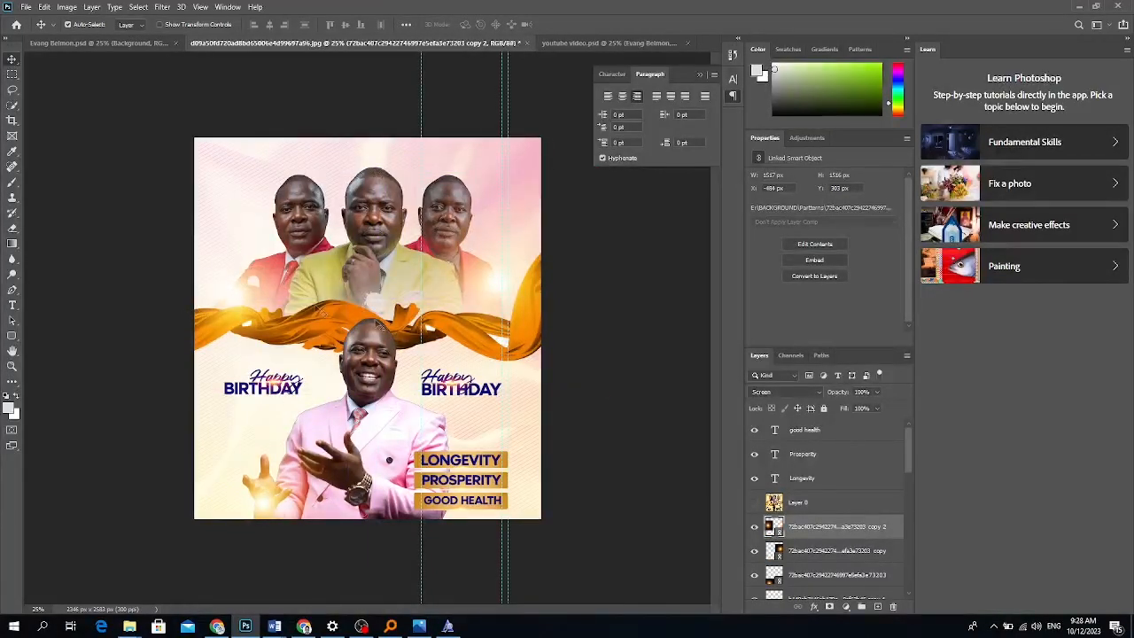
scroll(824, 514, down, 5)
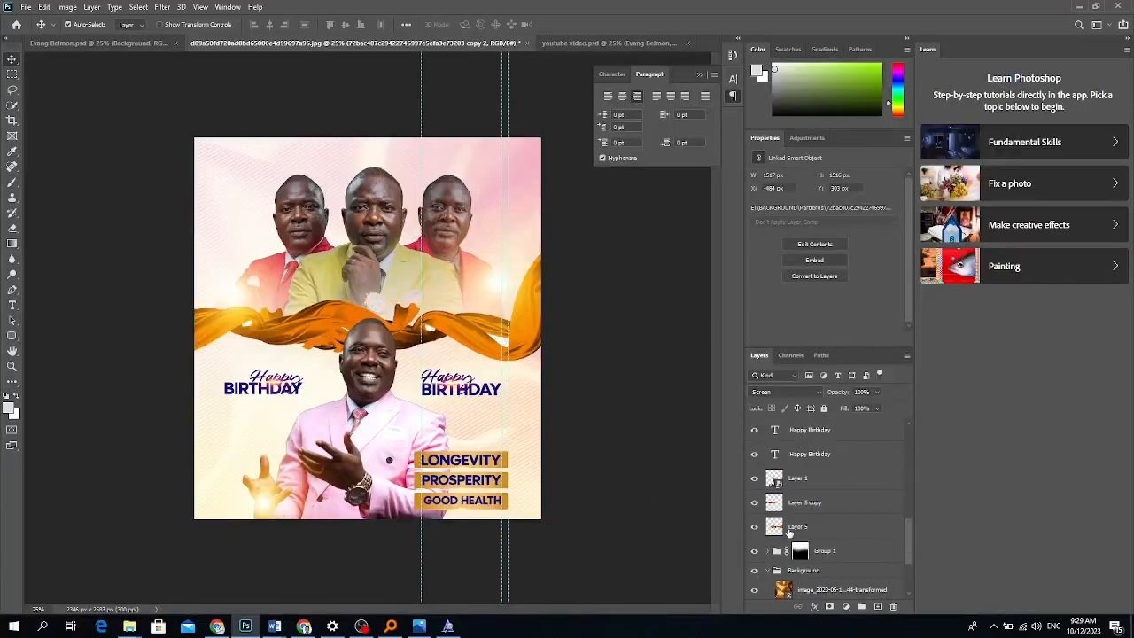
Scale the background photo down to about 47.6% and reposition it behind the flyer.
click(820, 506)
click(833, 490)
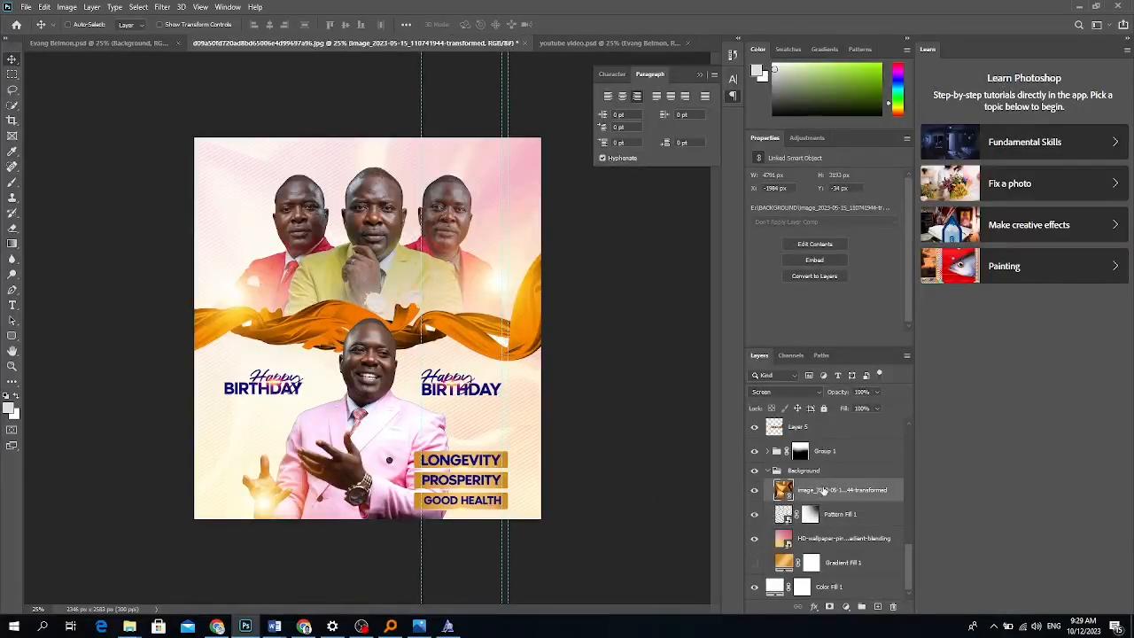
key(ctrl+t)
key(ctrl+minus)
key(ctrl+minus)
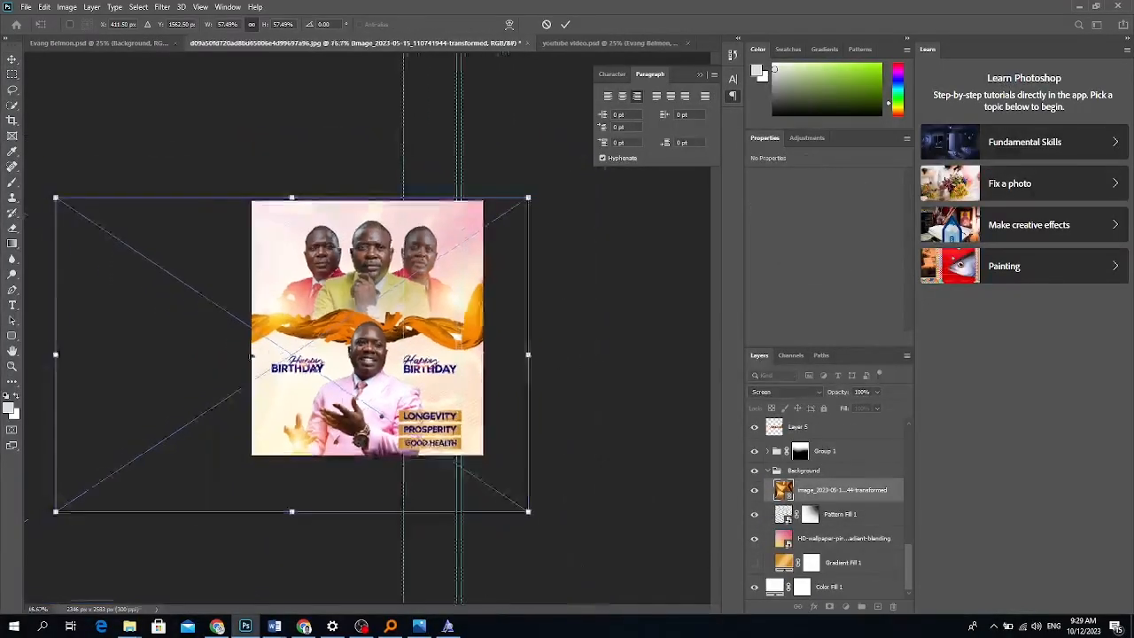
drag(133, 346, 205, 343)
drag(307, 384, 314, 360)
drag(356, 419, 355, 425)
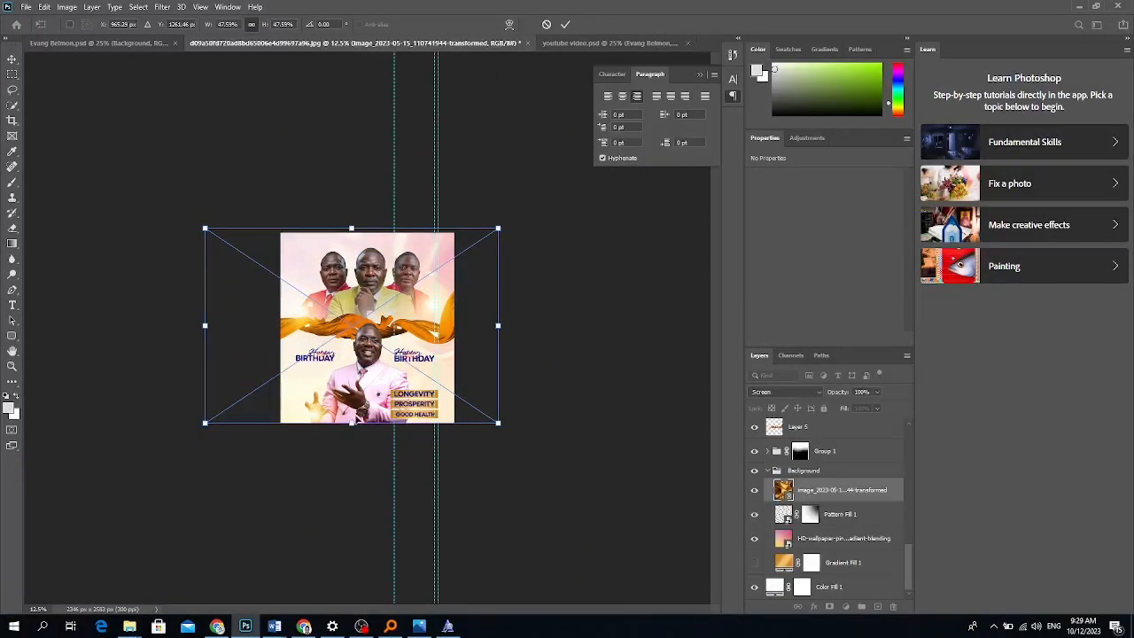
key(Return)
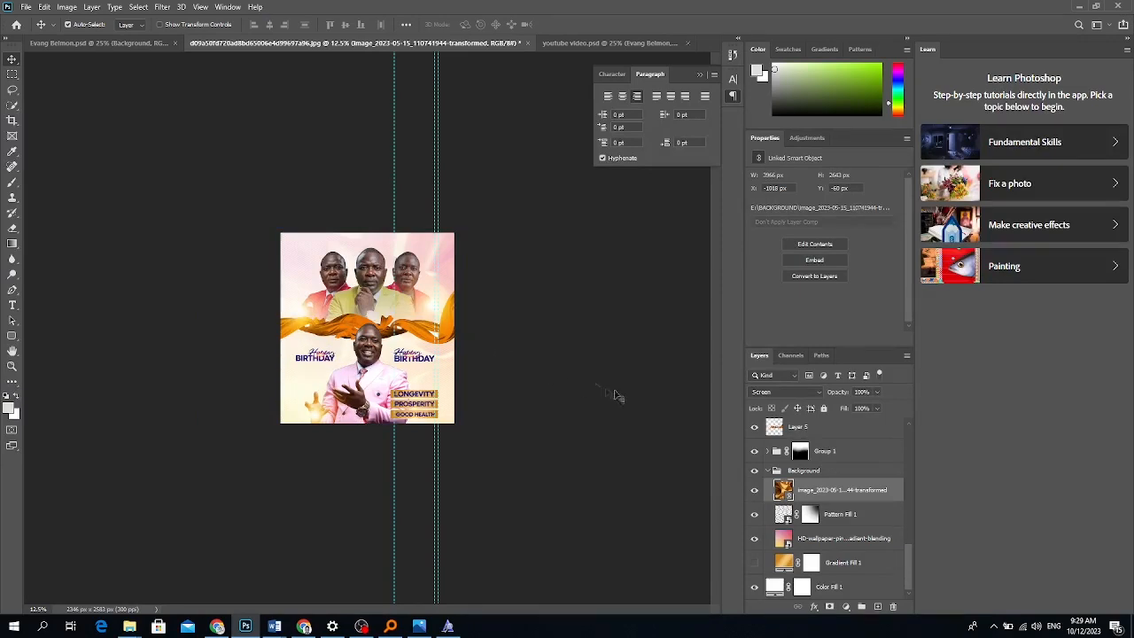
scroll(819, 521, up, 10)
Delete Layer 0 and hide the three men group to check the result.
click(809, 433)
click(801, 505)
key(Delete)
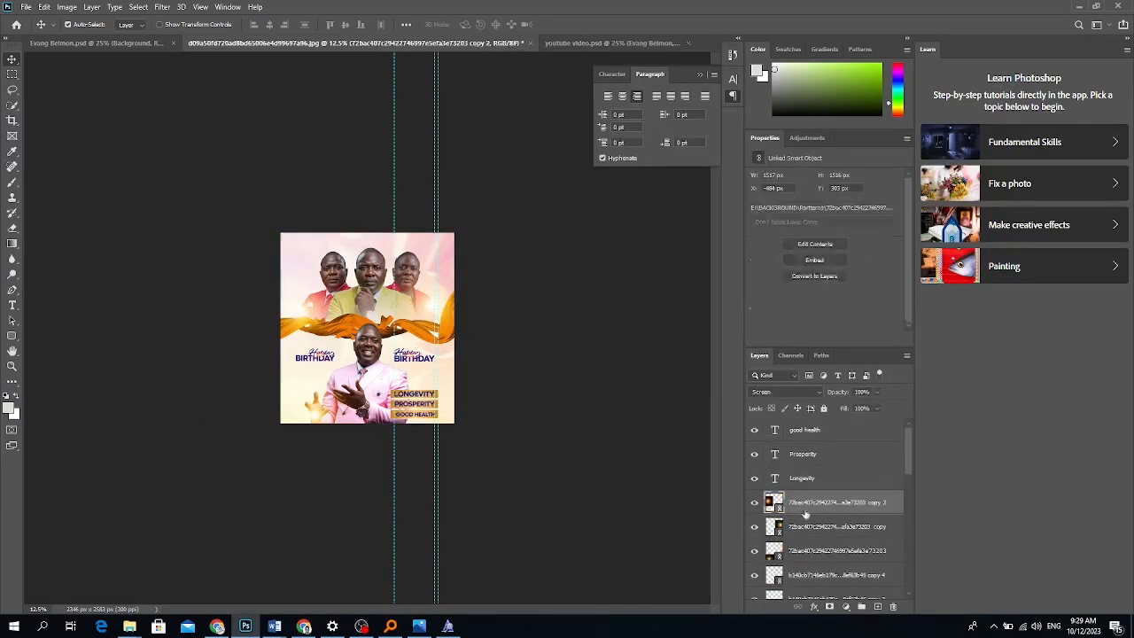
scroll(802, 513, down, 10)
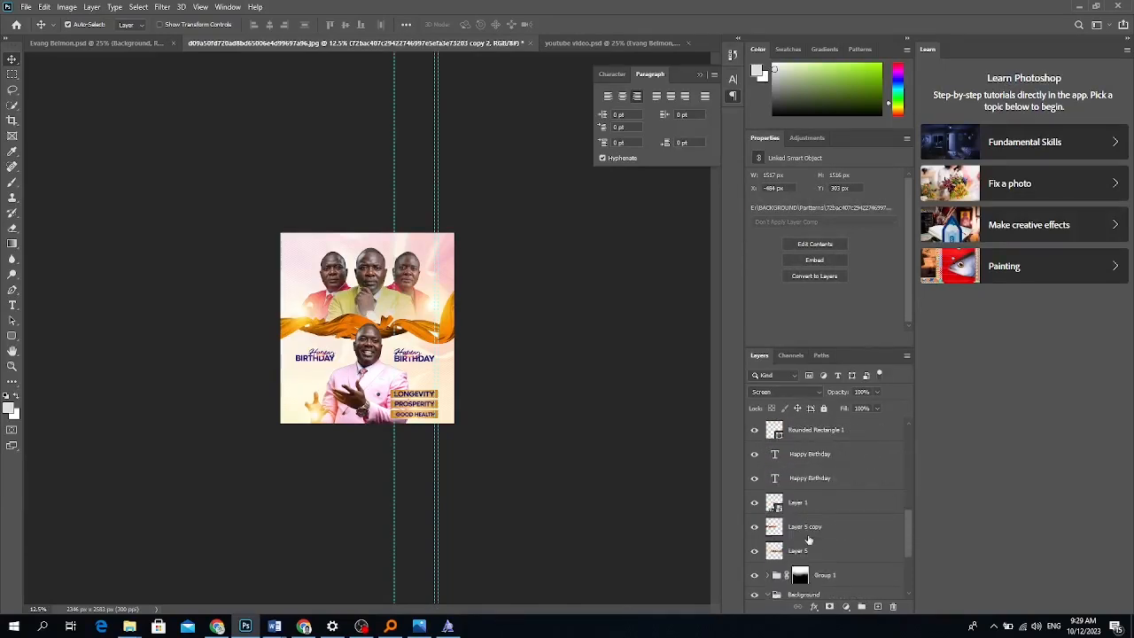
scroll(807, 538, down, 5)
click(754, 450)
Rename the three men group Group 1 to 'Up Pictures'.
click(754, 451)
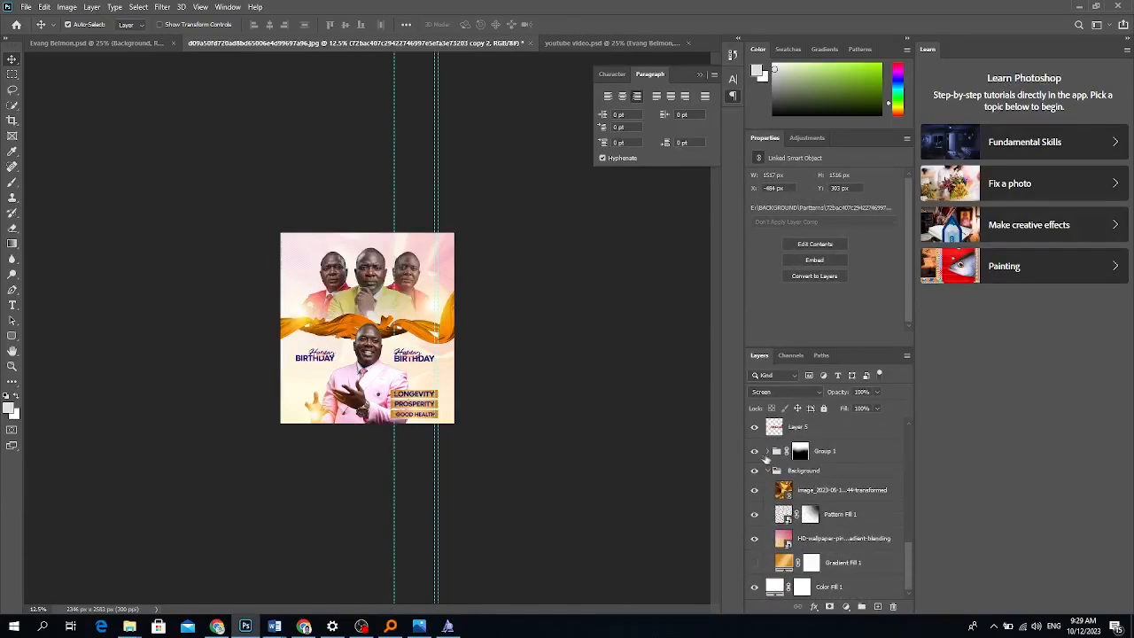
double_click(824, 452)
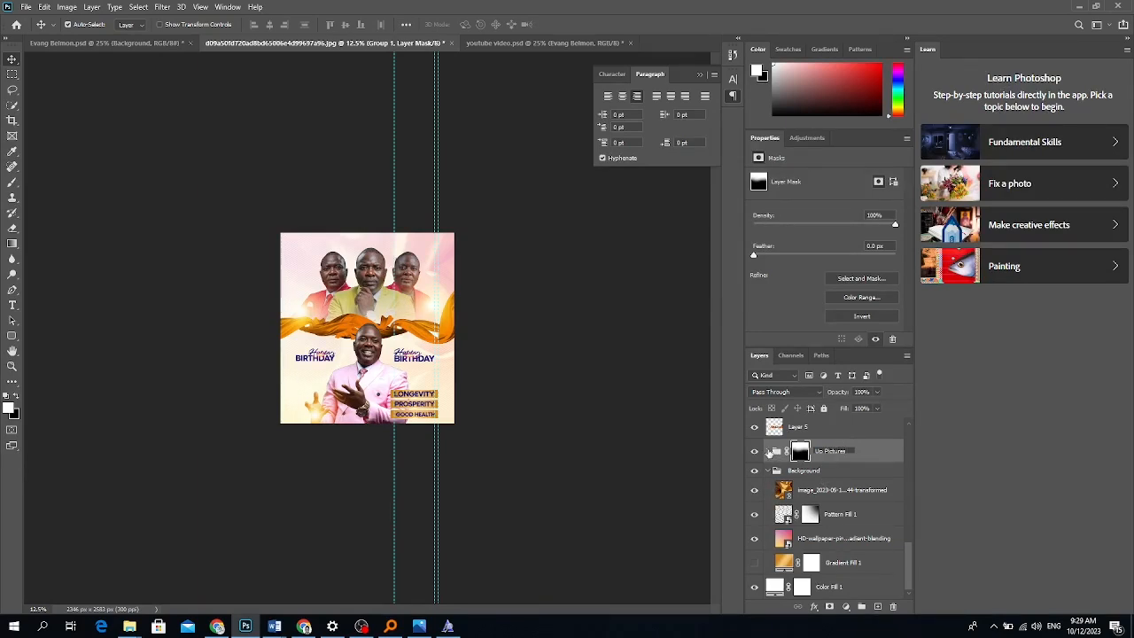
click(768, 451)
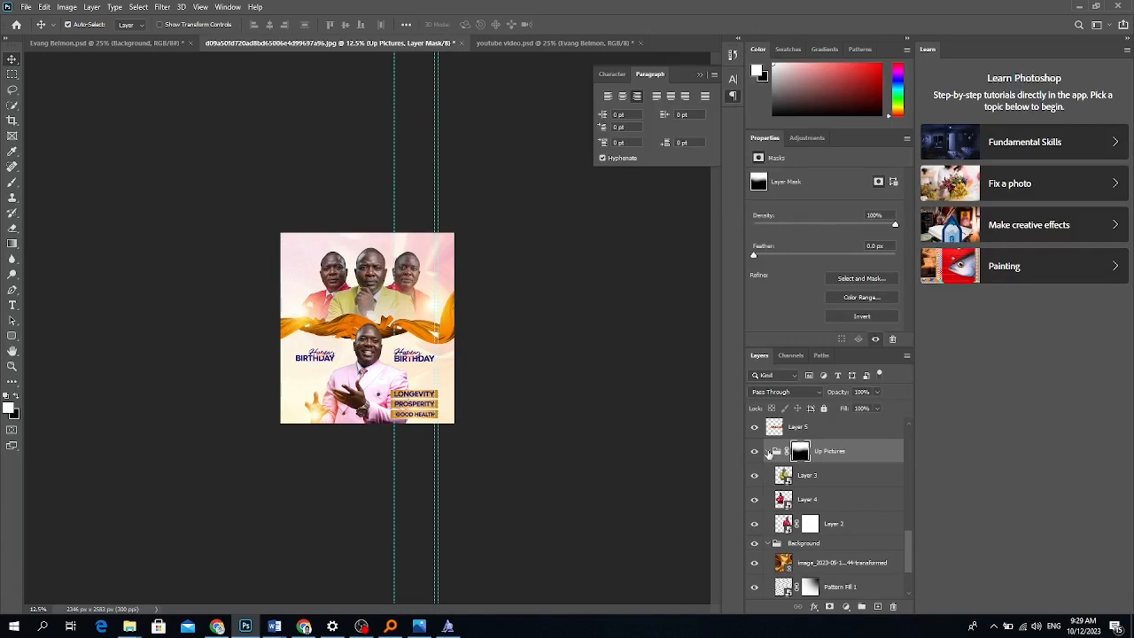
click(768, 452)
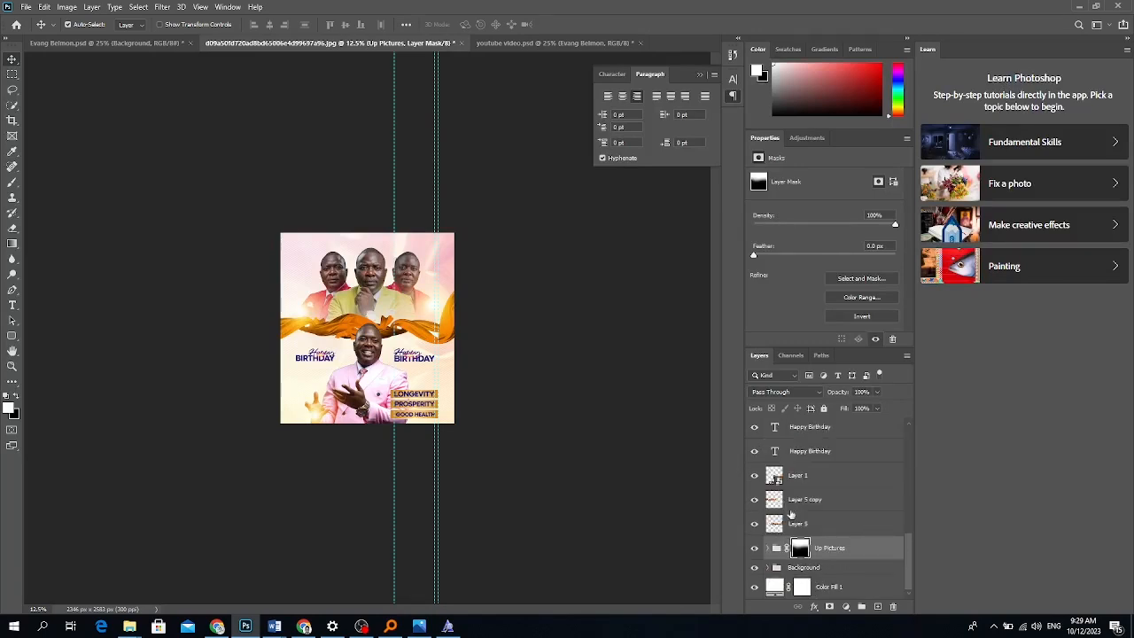
Group Layer 5 and Layer 5 copy into a group named 'Lining'.
click(797, 524)
shift+click(806, 501)
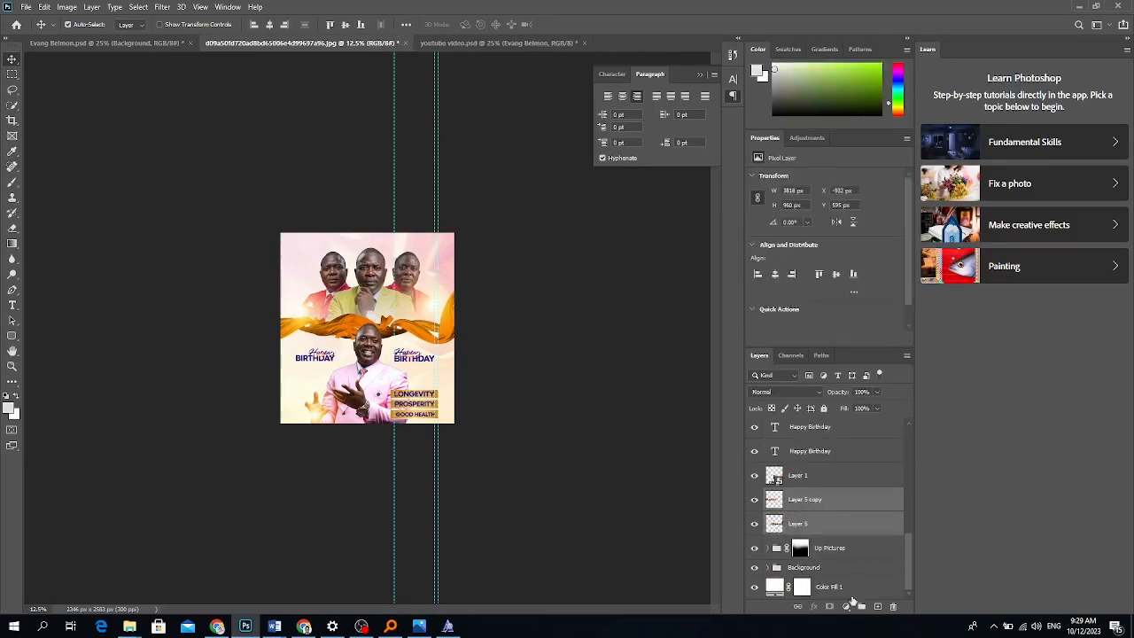
click(861, 606)
double_click(799, 527)
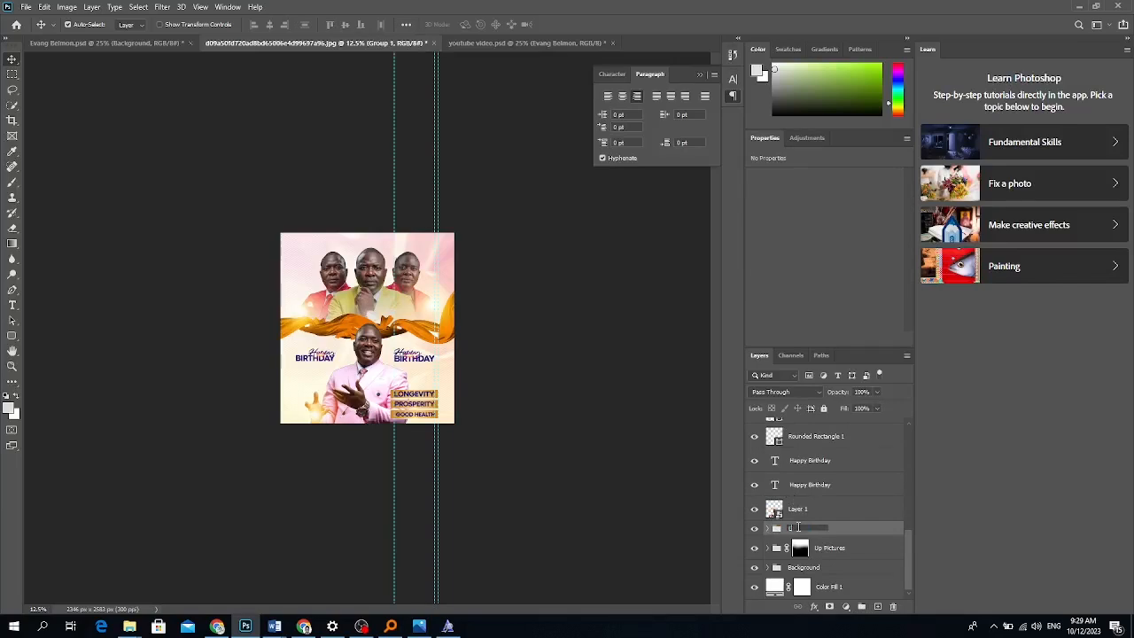
text(Lining)
key(Return)
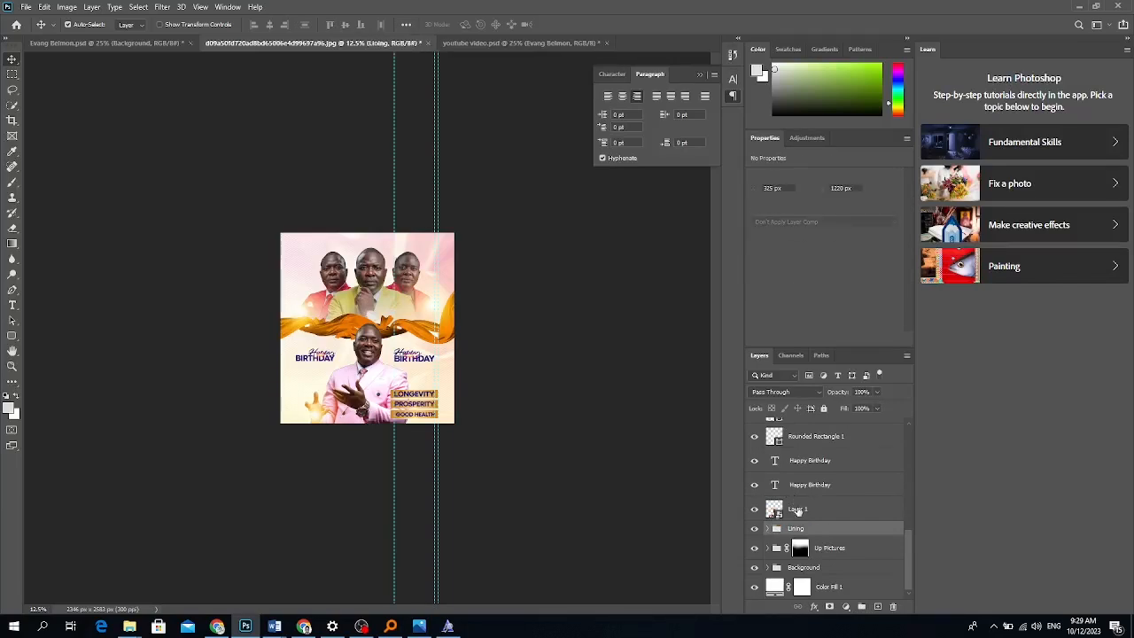
Rename Layer 1 to 'Main Picture'.
double_click(798, 508)
text(Main Picture)
key(Return)
Retype the right title's words 'Happy' and 'BIRTHDAY' as the celebrant's first and last name.
click(860, 487)
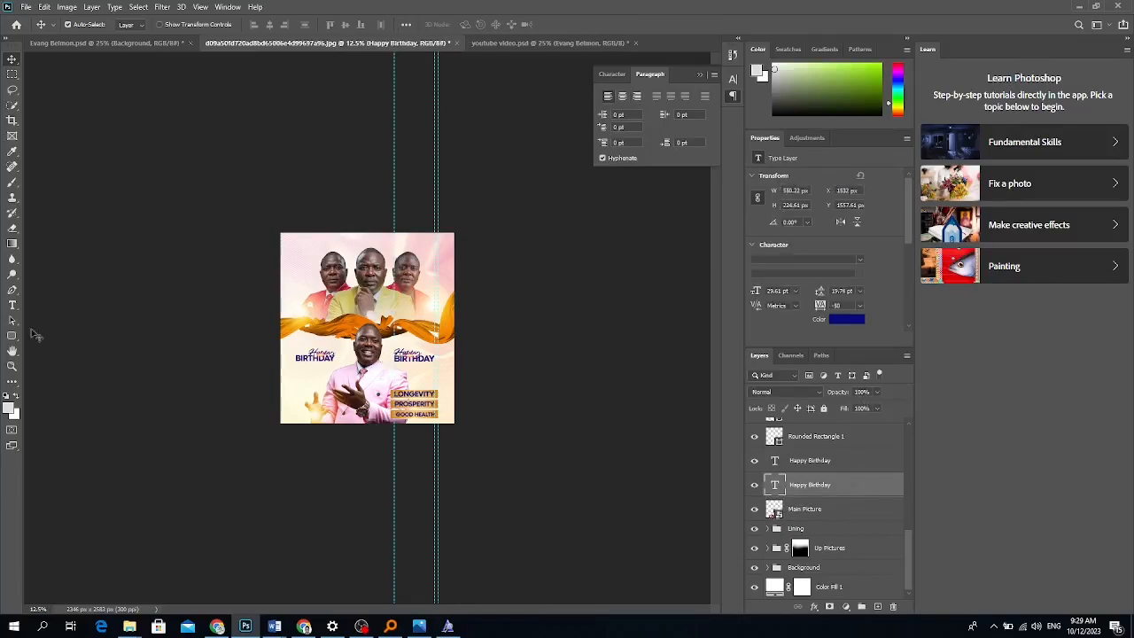
click(12, 305)
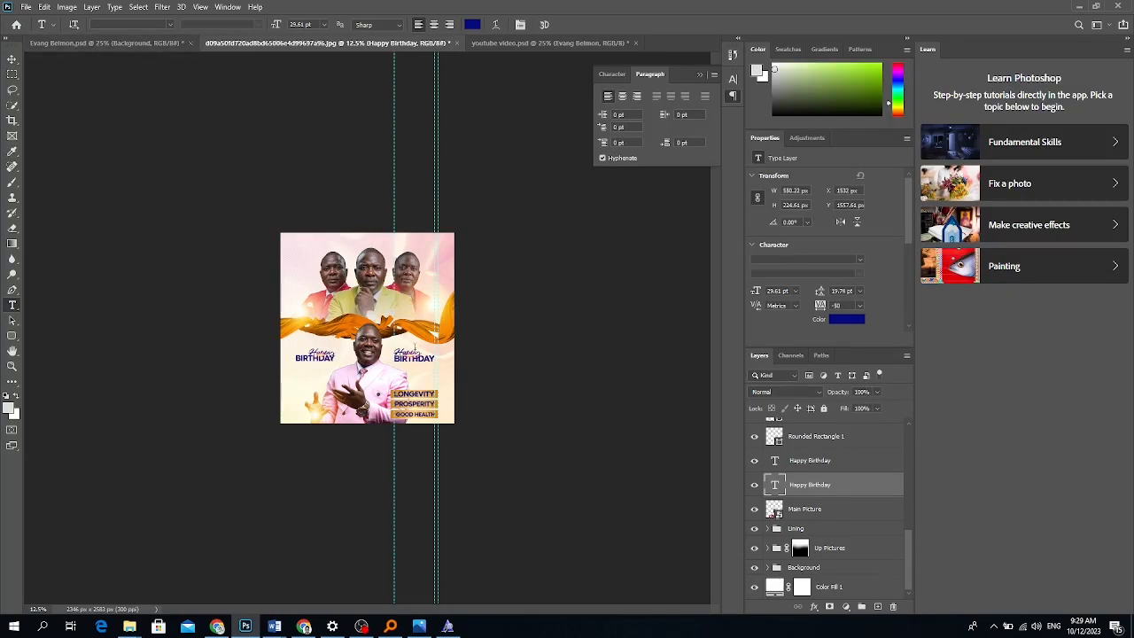
drag(422, 353, 387, 344)
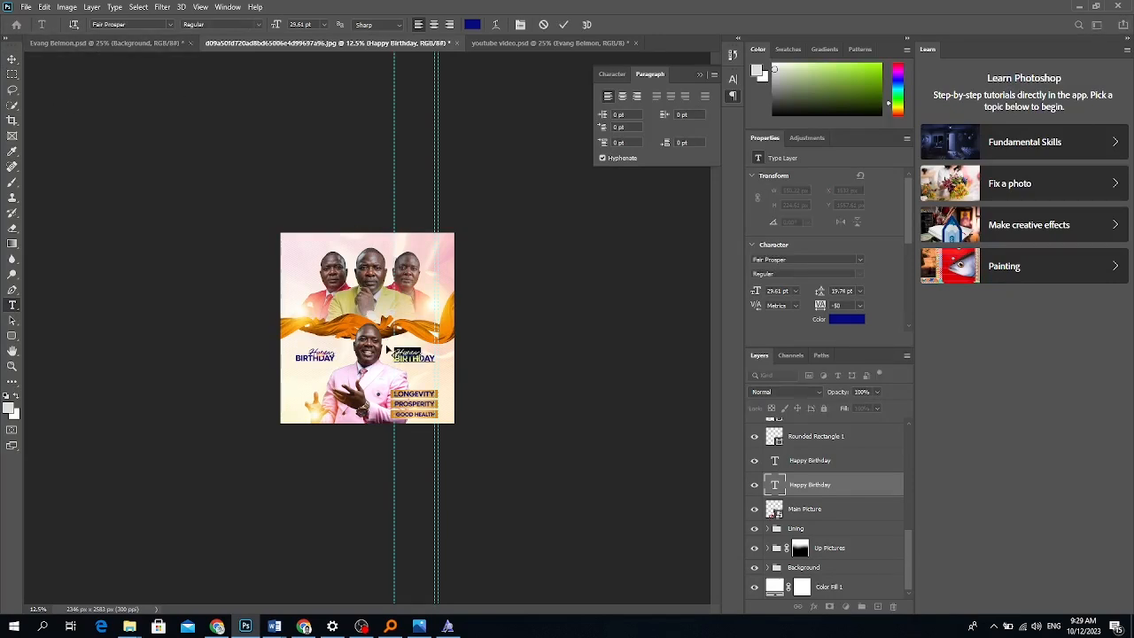
click(421, 358)
drag(434, 357, 386, 355)
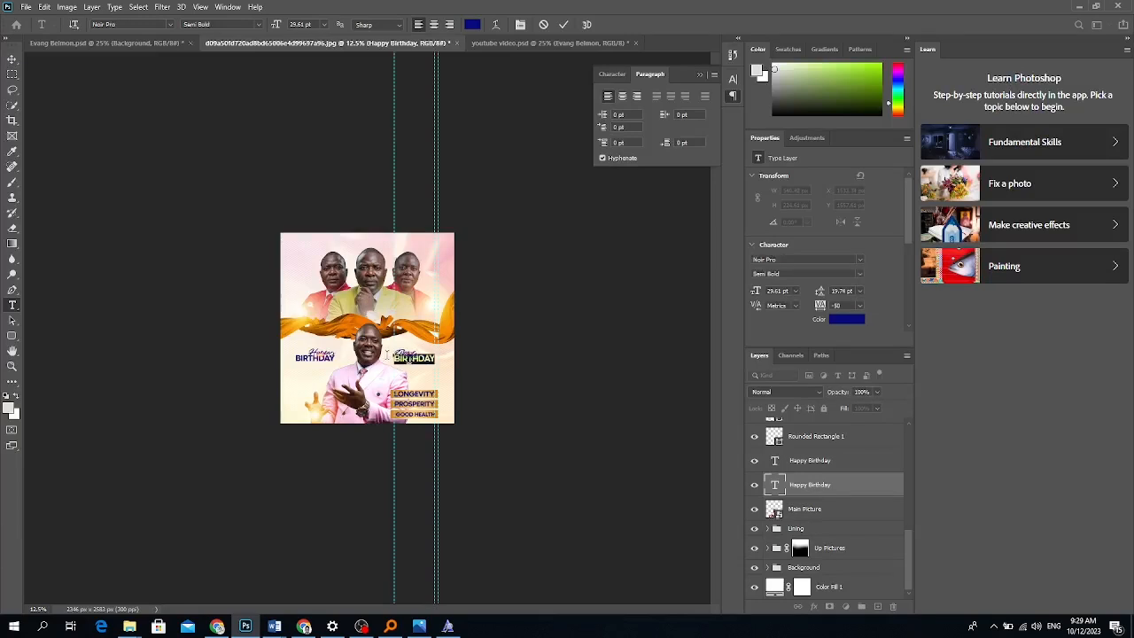
text(BELMON)
Commit the title edit and select the layers from the good health text to the glow layers.
click(9, 60)
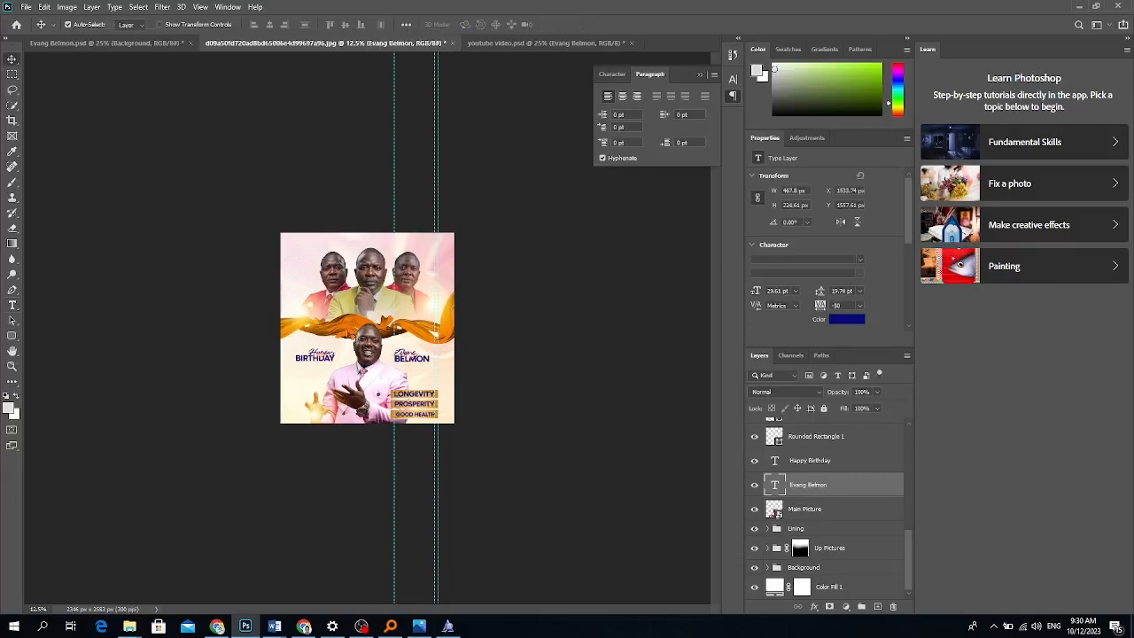
scroll(857, 490, up, 3)
scroll(858, 490, up, 1)
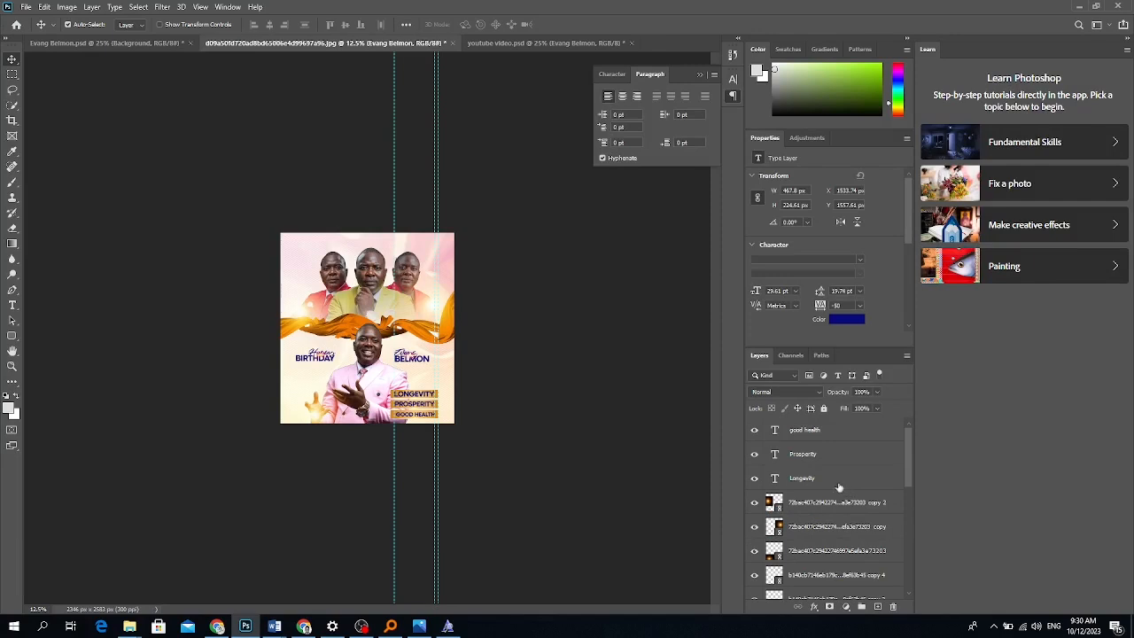
click(816, 431)
scroll(815, 470, down, 1)
scroll(815, 474, up, 1)
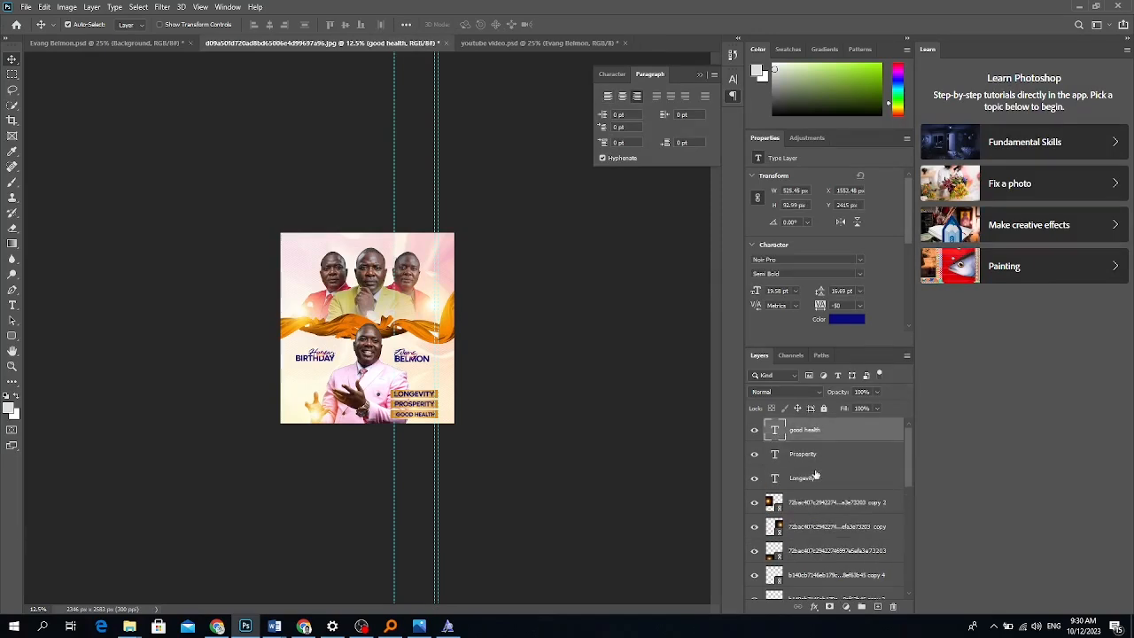
scroll(807, 556, down, 1)
scroll(808, 531, up, 1)
shift+click(818, 550)
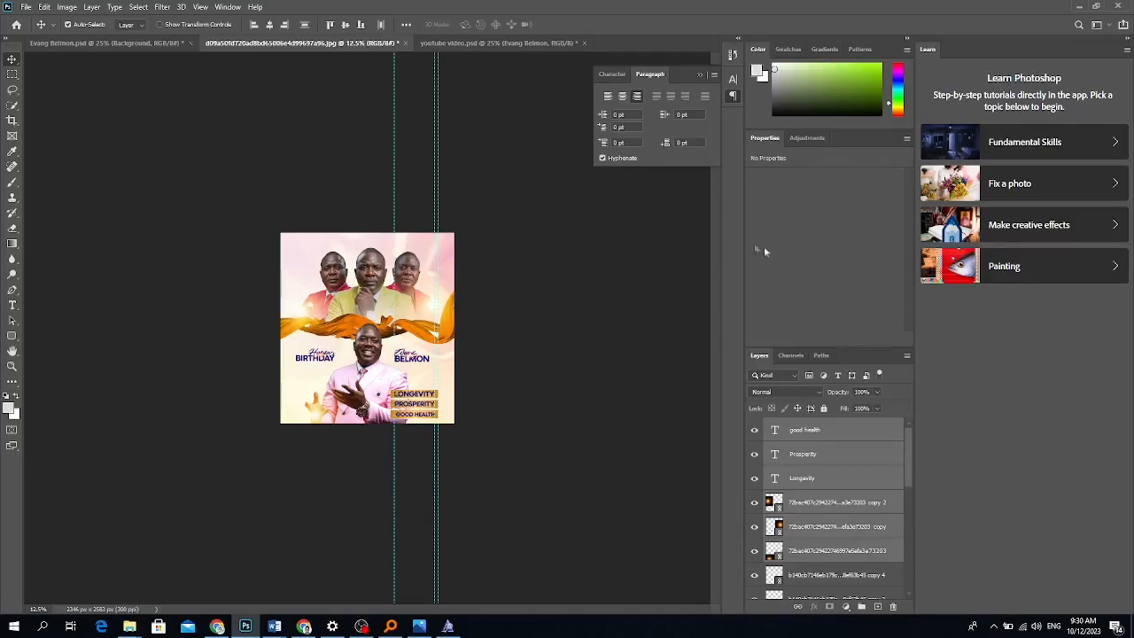
Group the selected text and glow layers and name the group 'Text'.
click(859, 606)
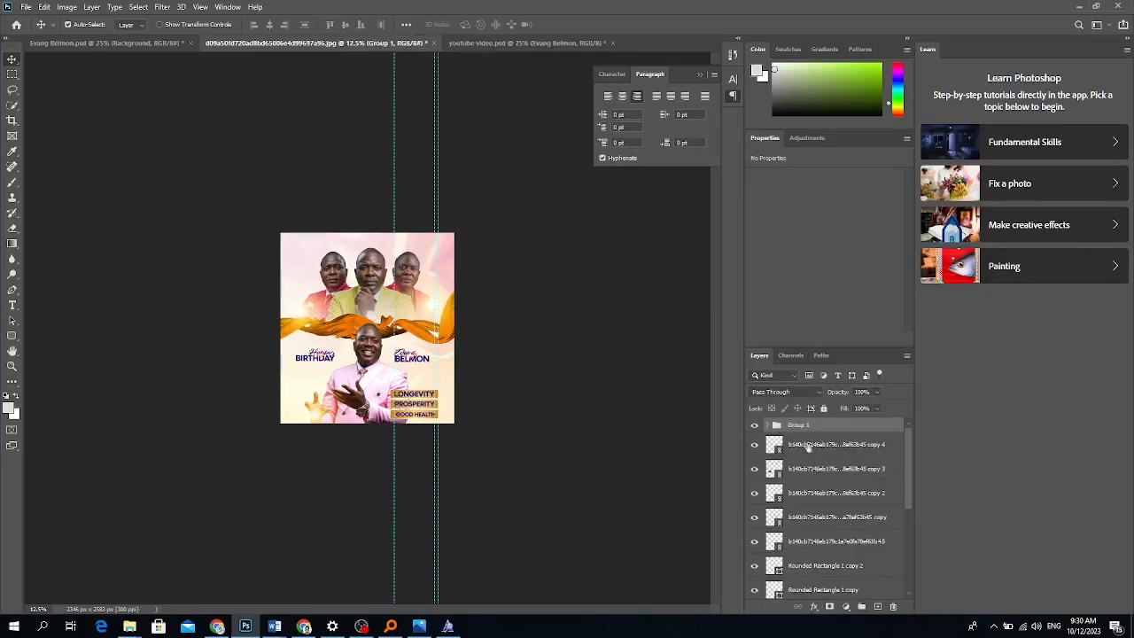
double_click(800, 424)
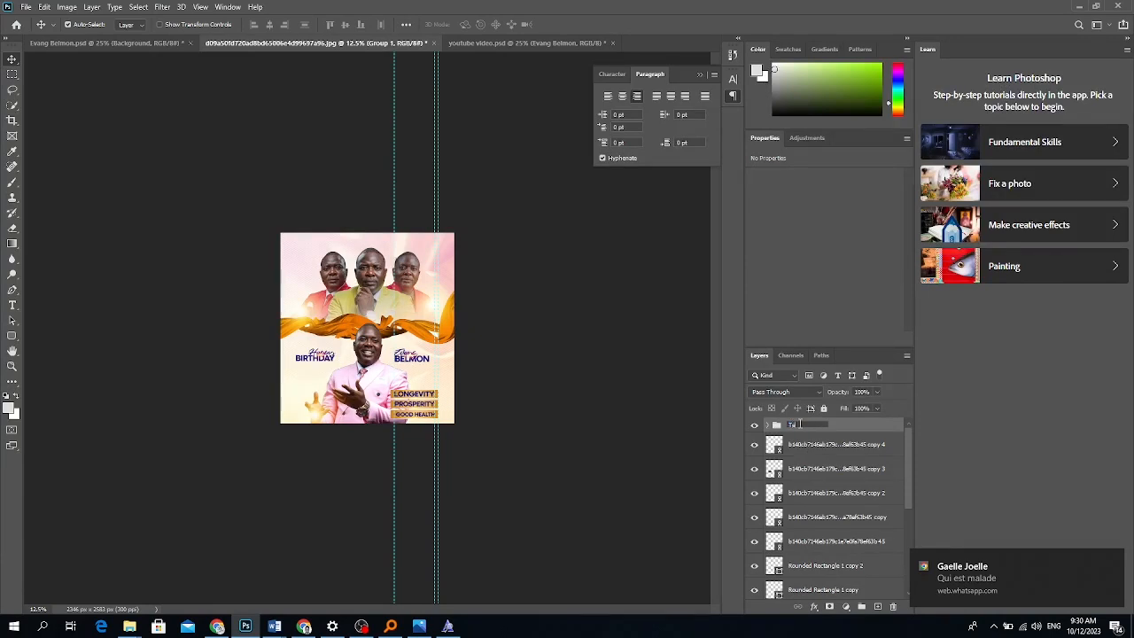
text(Text)
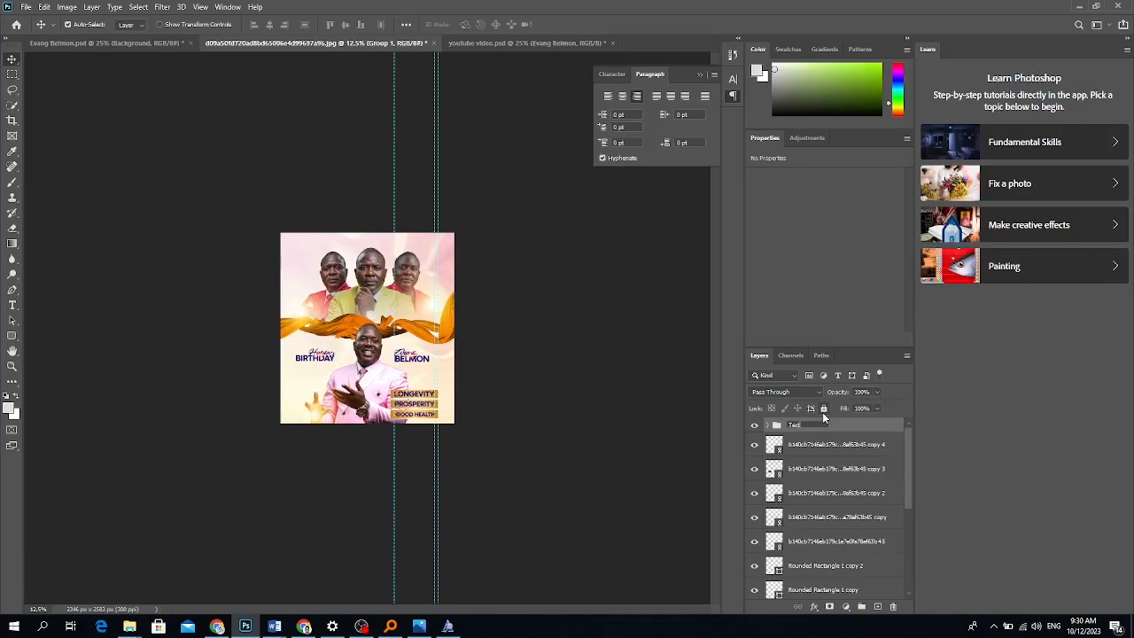
click(830, 432)
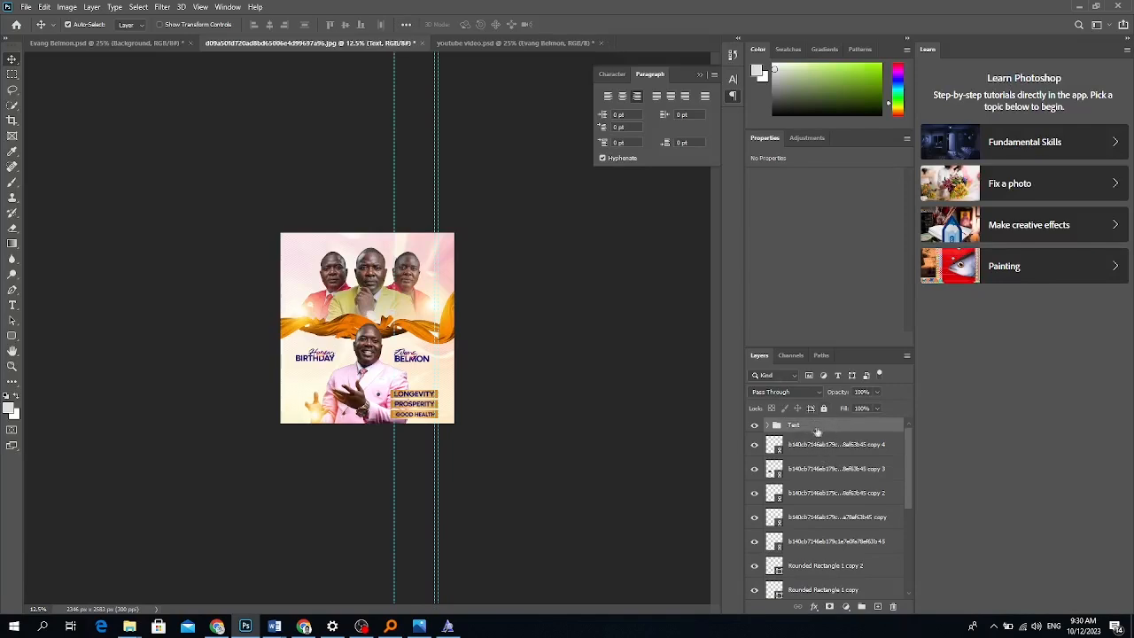
click(812, 451)
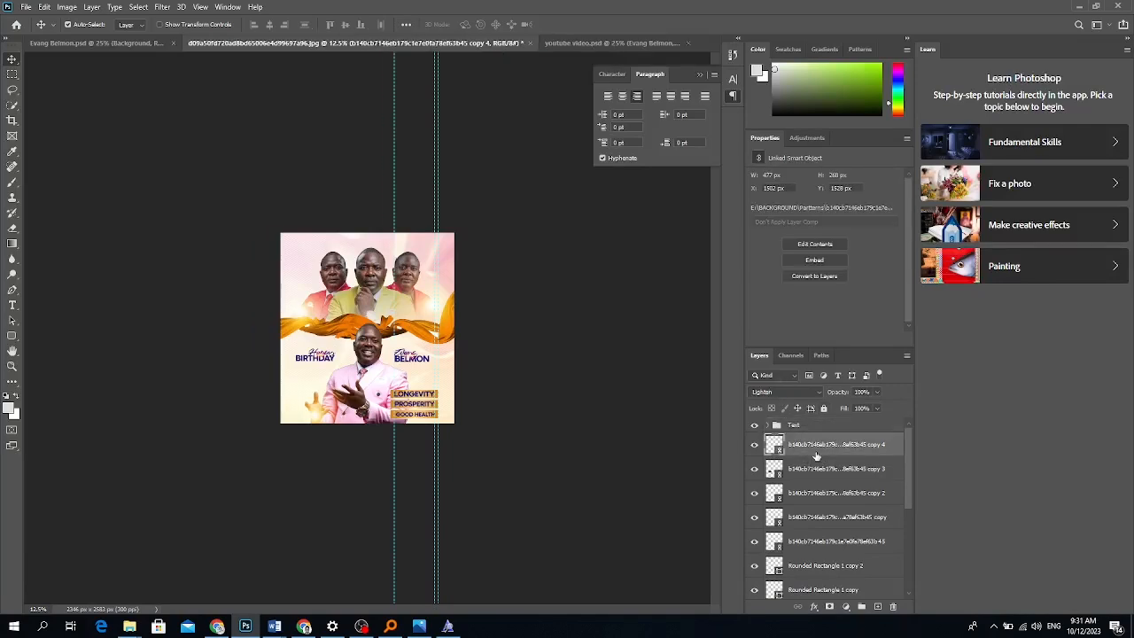
click(813, 430)
scroll(824, 514, down, 5)
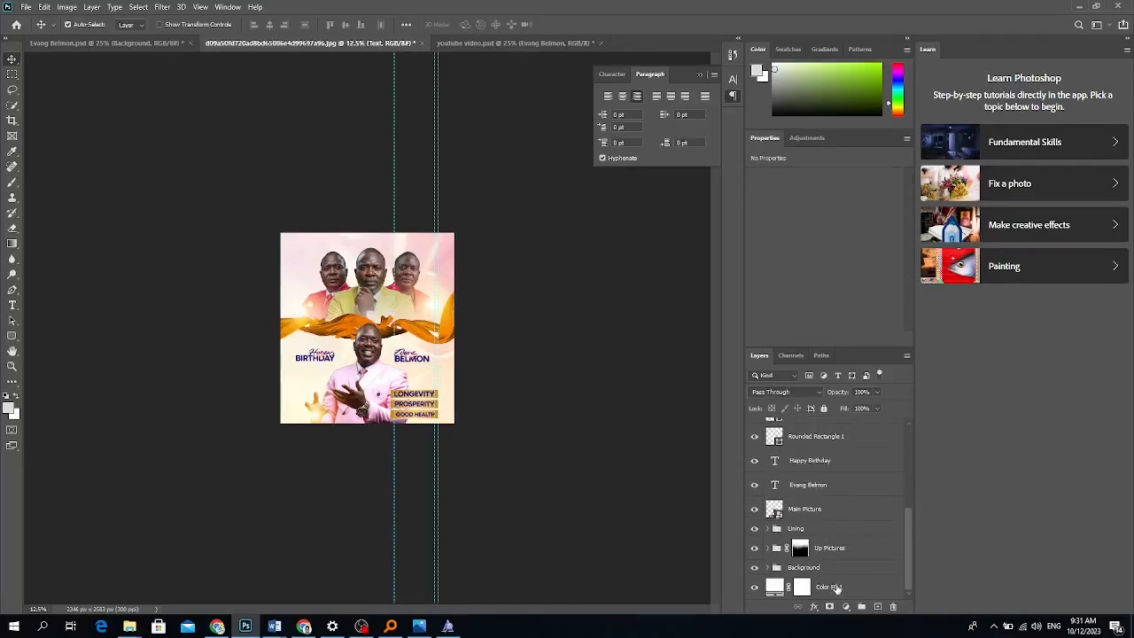
Group every layer into Group 1, duplicate it, and merge the copy into one layer.
shift+click(836, 586)
key(ctrl+g)
key(ctrl+j)
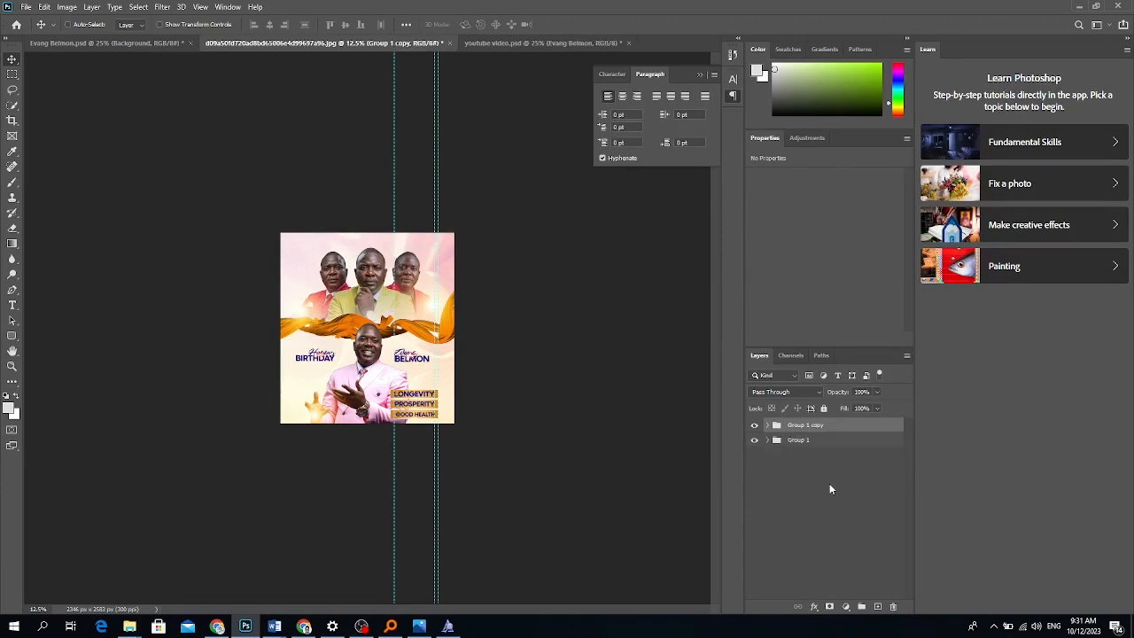
key(ctrl+e)
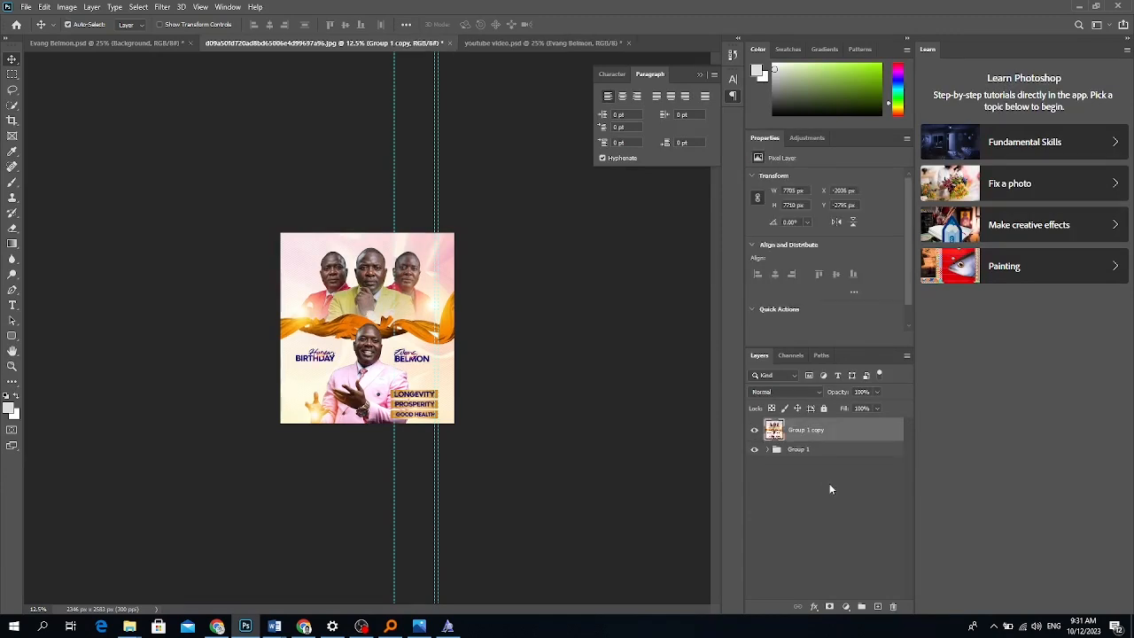
click(162, 7)
key(Escape)
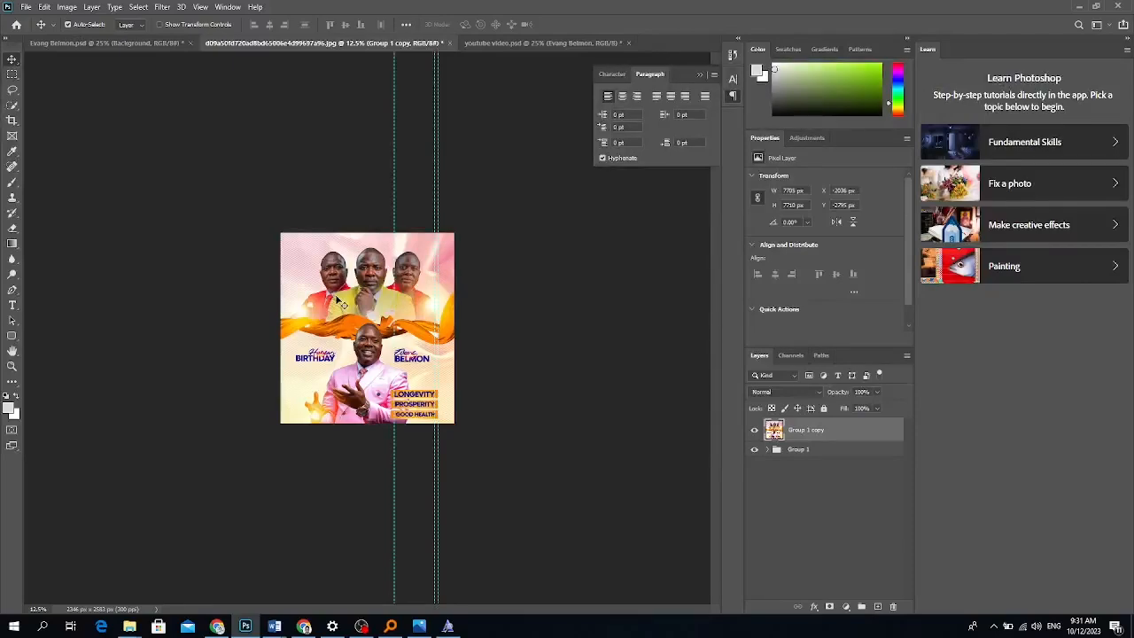
Place the weptech Studios image from the 'wep t' folder on drive F: as linked.
click(27, 7)
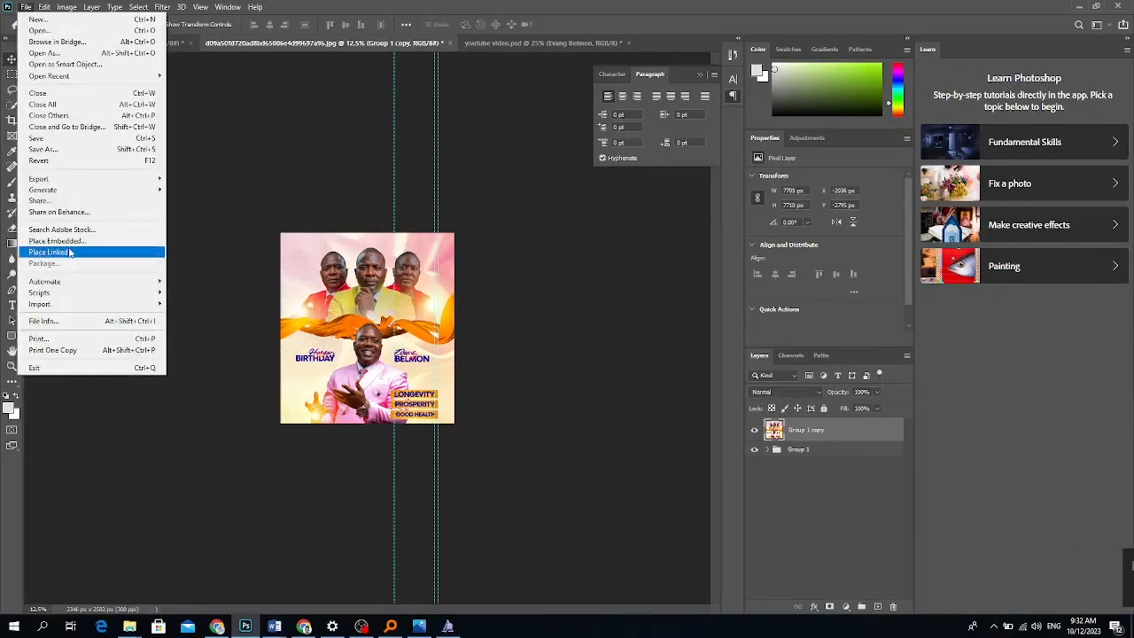
click(50, 253)
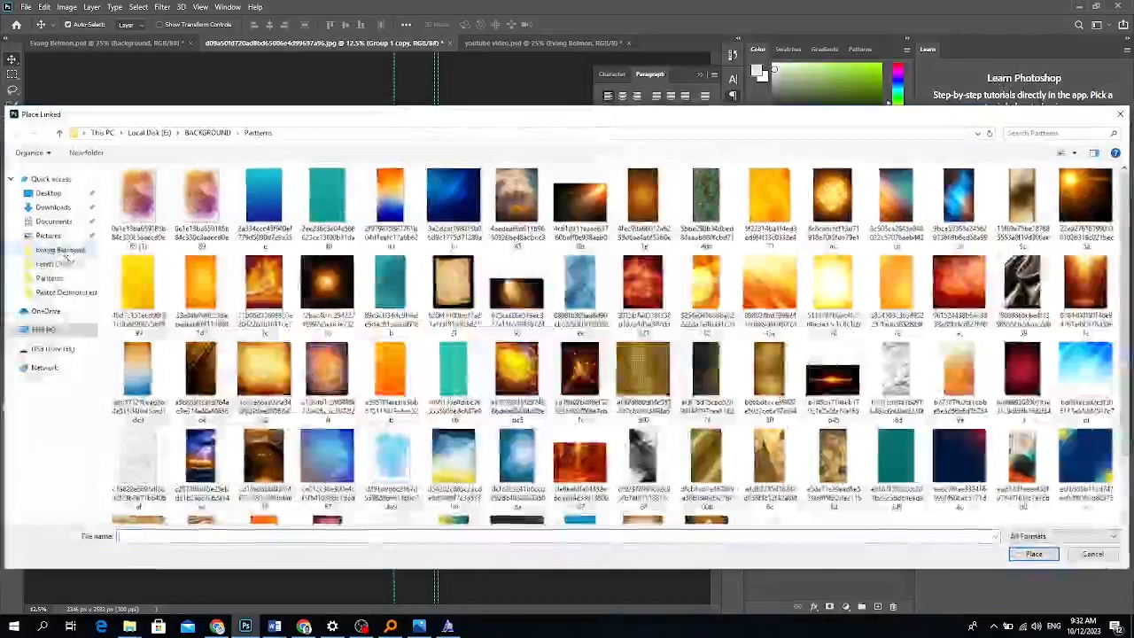
click(62, 331)
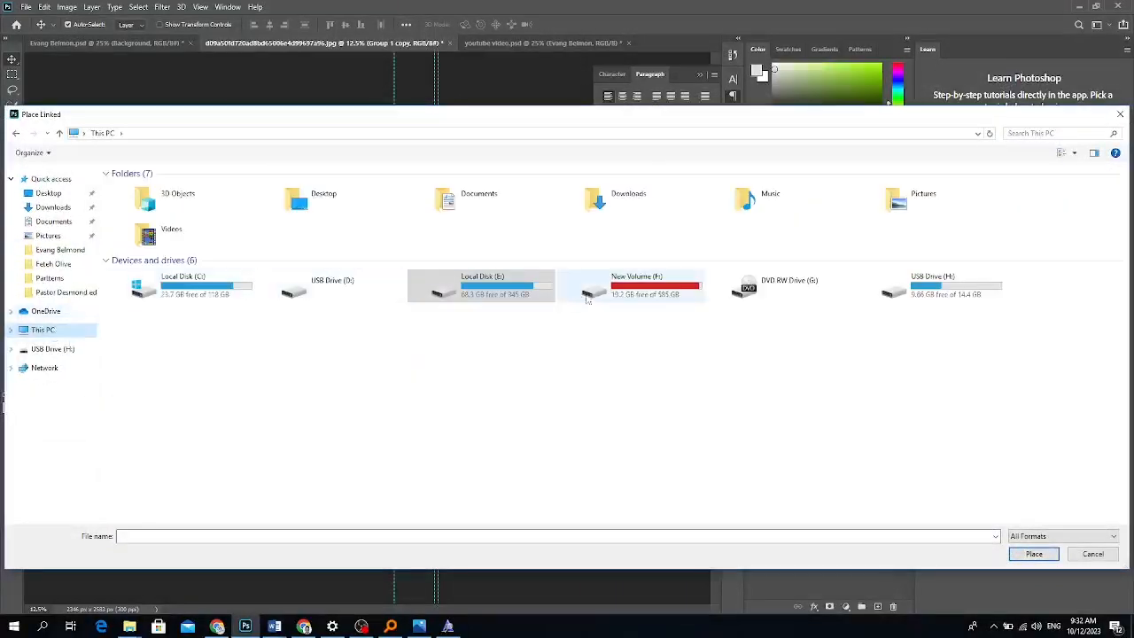
double_click(631, 290)
click(165, 448)
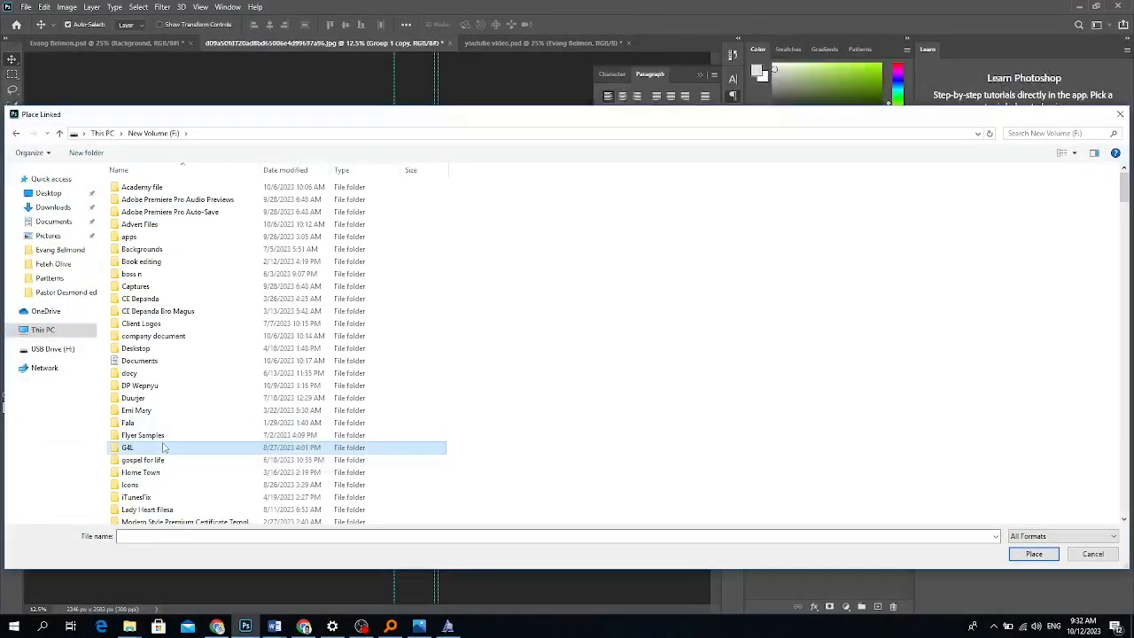
key(w)
double_click(142, 196)
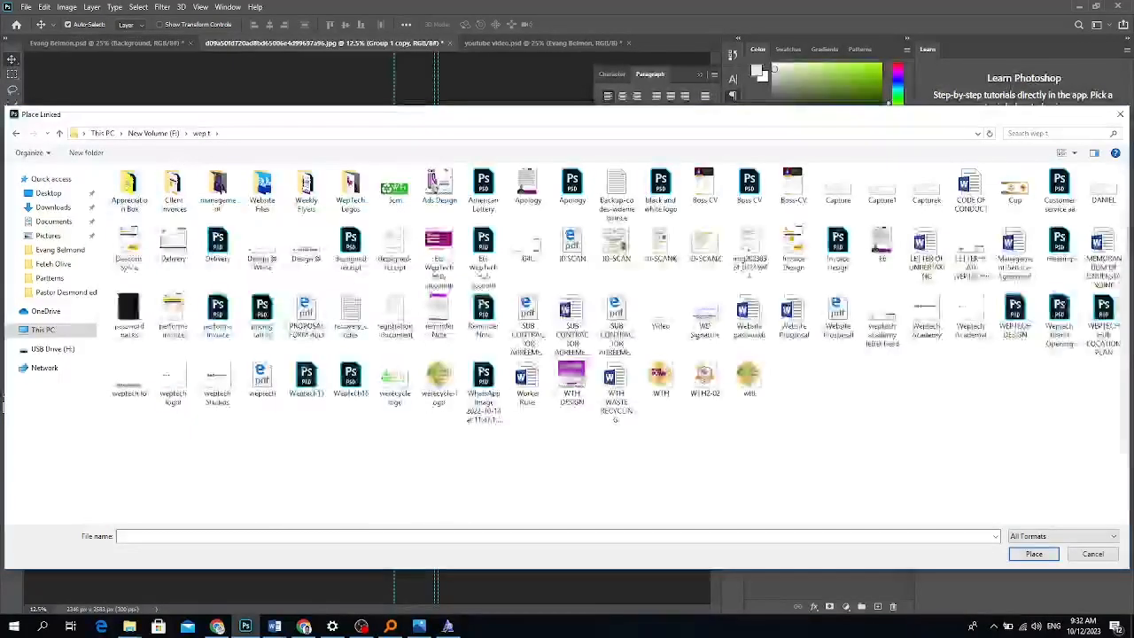
click(129, 380)
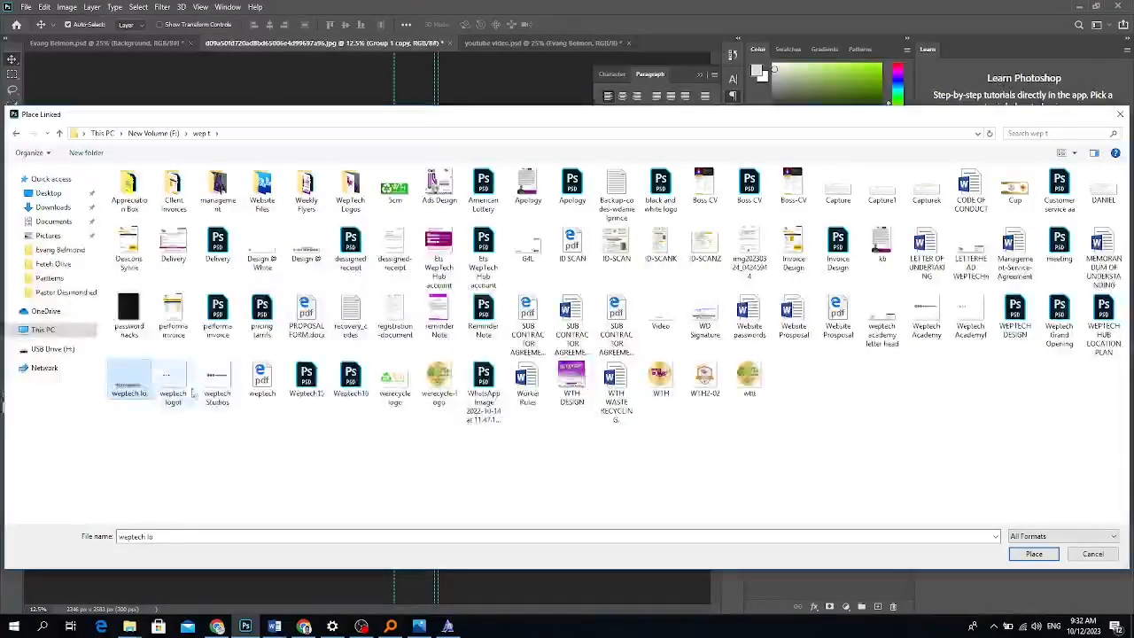
click(217, 382)
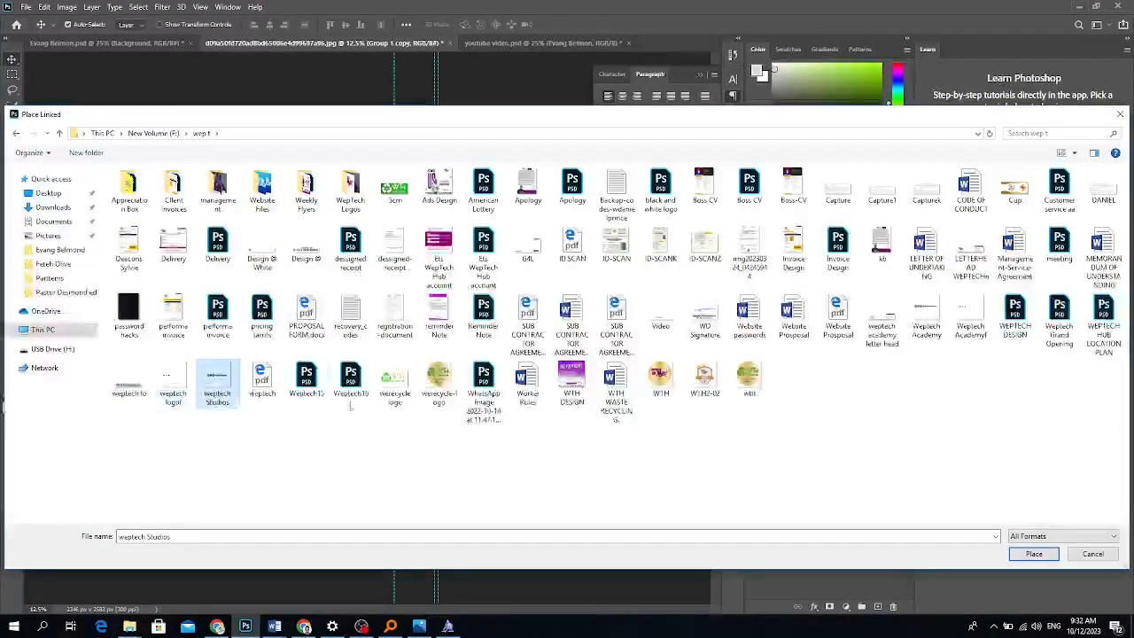
click(1031, 554)
Rotate the logo 90° clockwise and shrink it to about 27% at the lower-left edge.
right_click(411, 343)
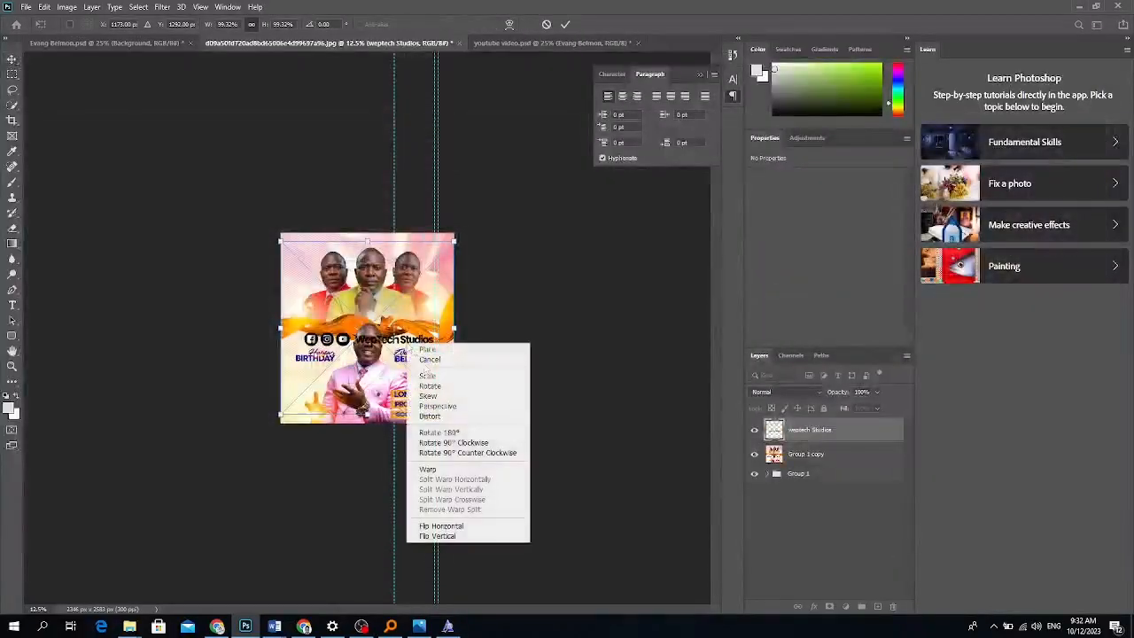
click(452, 438)
drag(364, 239, 293, 387)
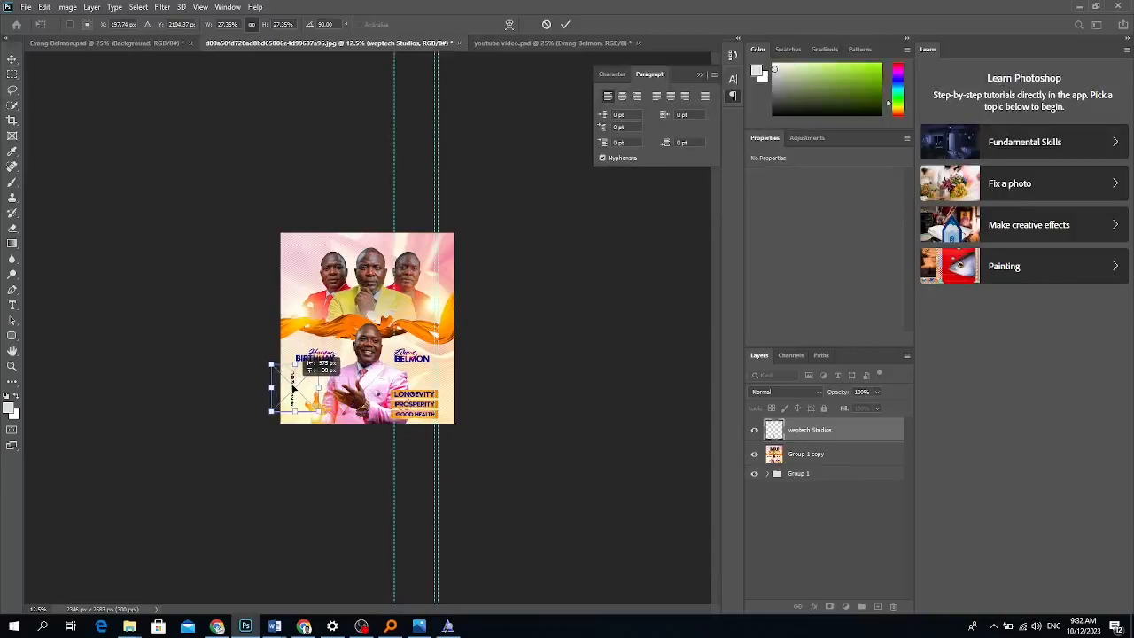
key(Return)
click(25, 6)
Start saving a copy of the flyer, then cancel the save dialog.
mouse_move(86, 183)
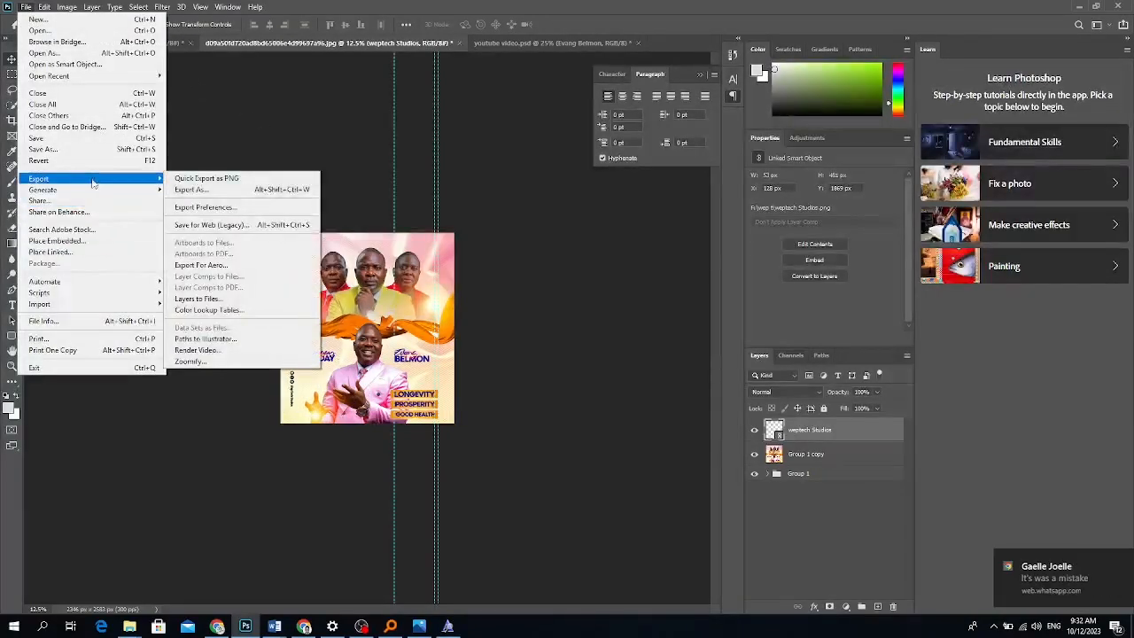
click(204, 180)
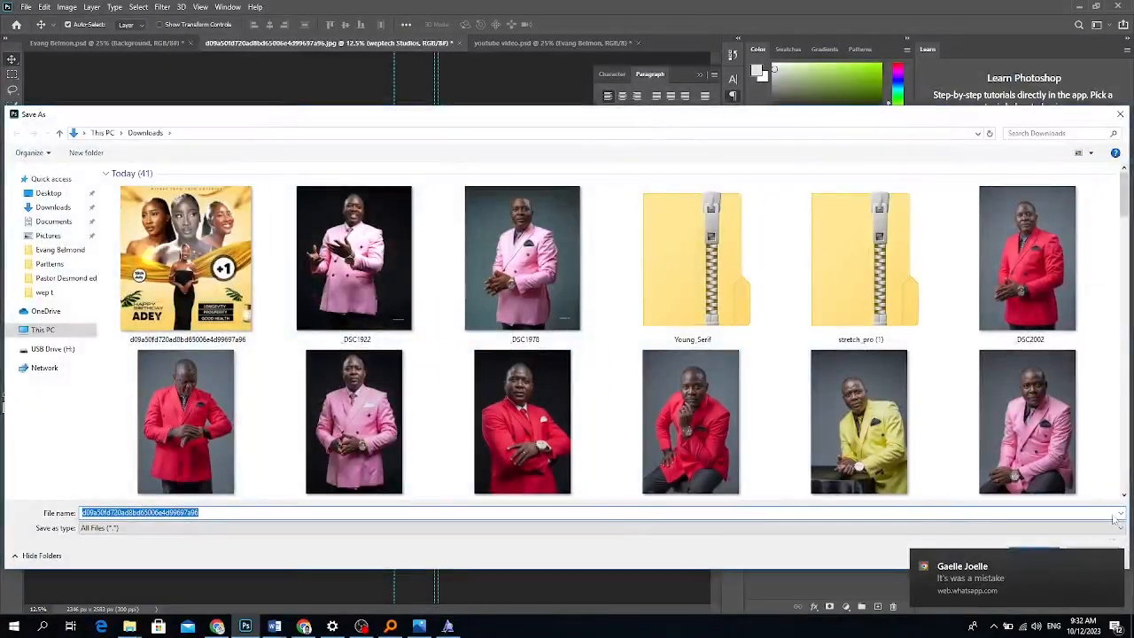
click(1120, 114)
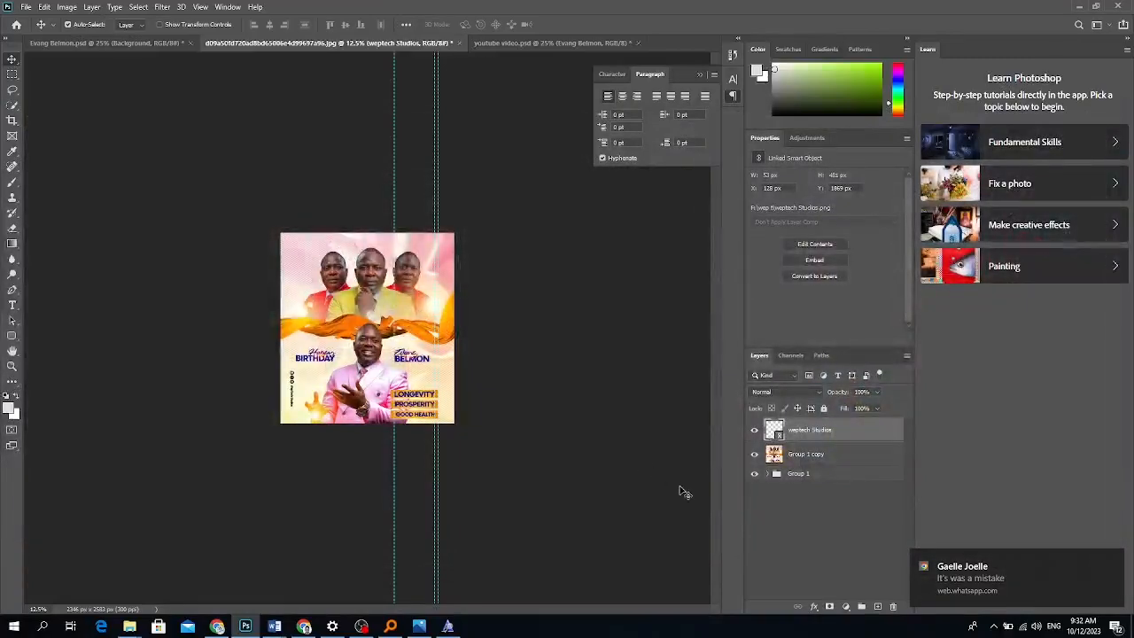
Zoom in and scroll around to check the finished flyer.
key(ctrl+plus)
key(ctrl+plus)
key(ctrl+plus)
key(ctrl+plus)
key(ctrl+plus)
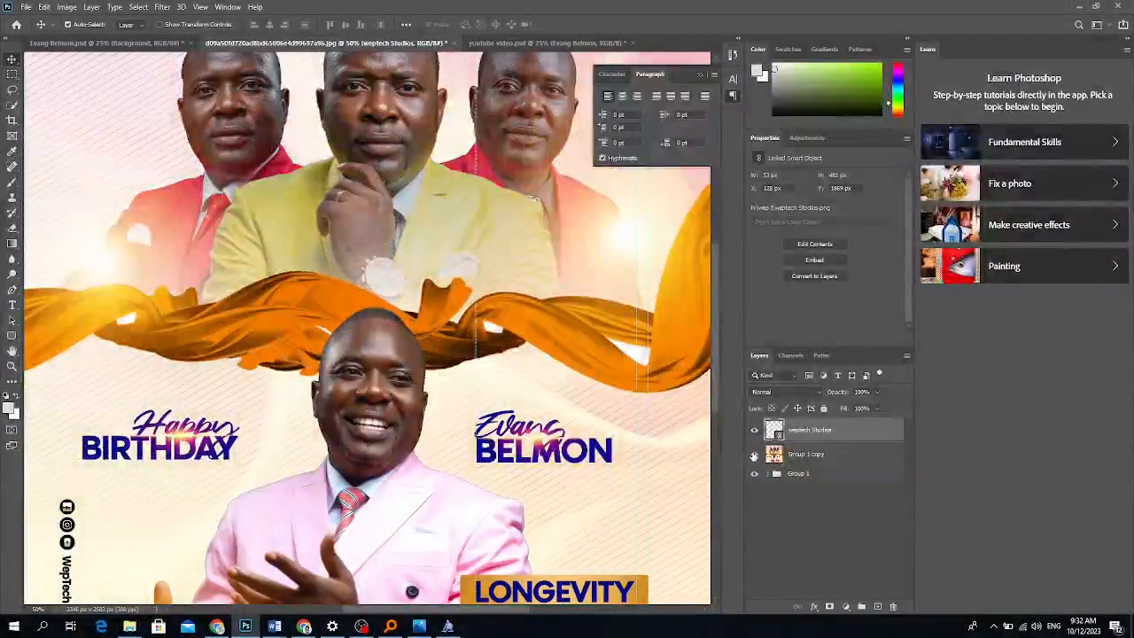
scroll(510, 325, up, 5)
scroll(509, 325, down, 8)
scroll(512, 326, down, 3)
scroll(510, 329, up, 2)
scroll(512, 329, up, 6)
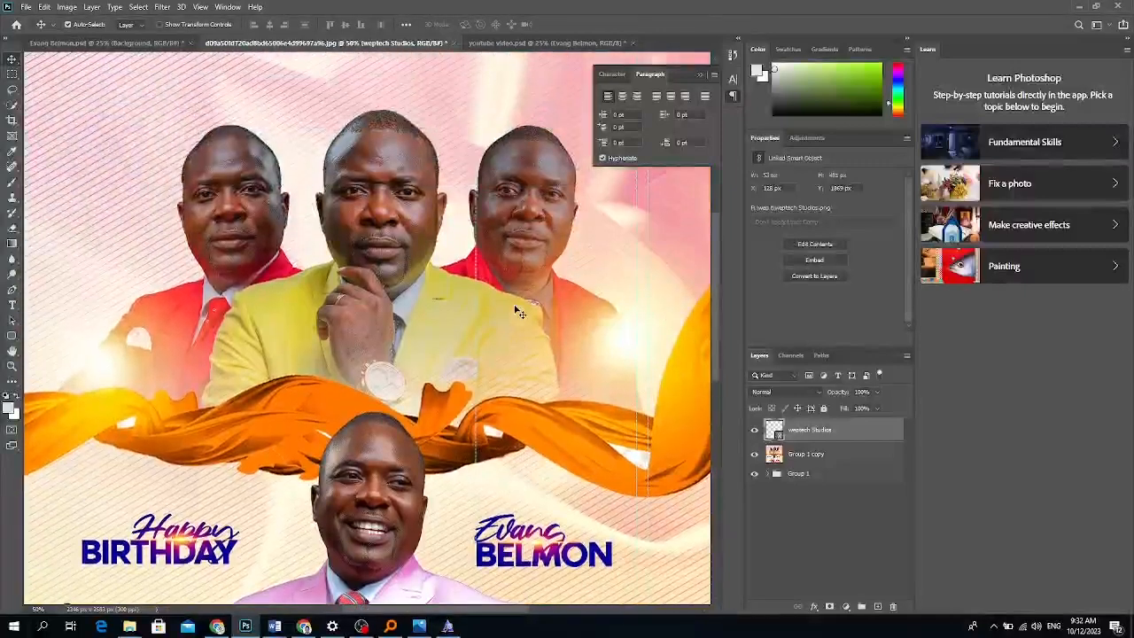
scroll(518, 314, down, 8)
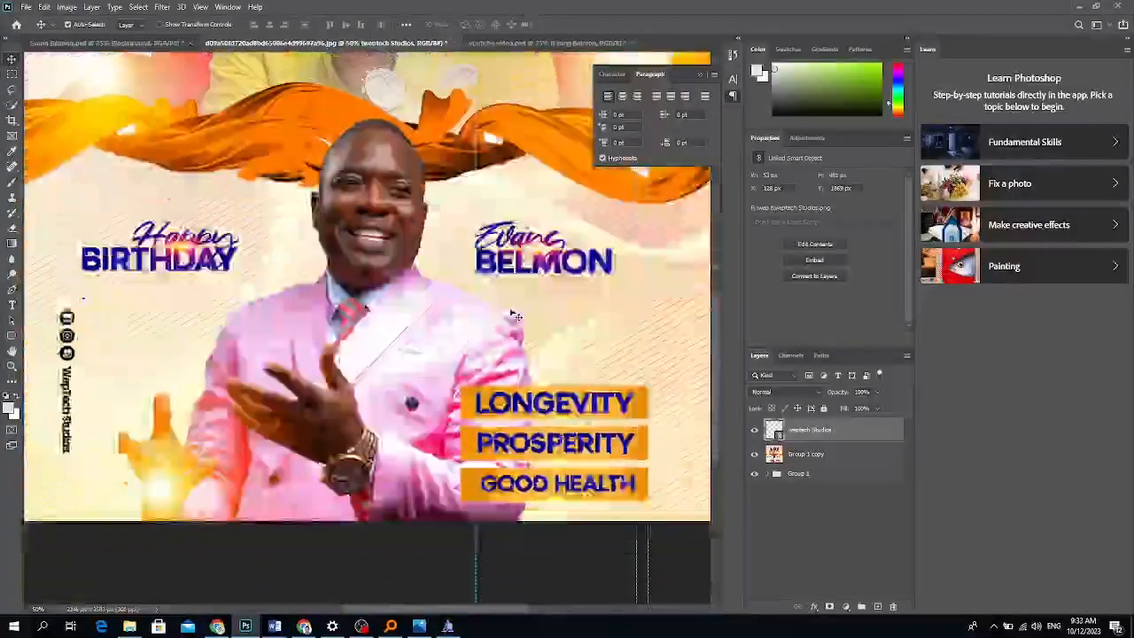
scroll(515, 315, up, 4)
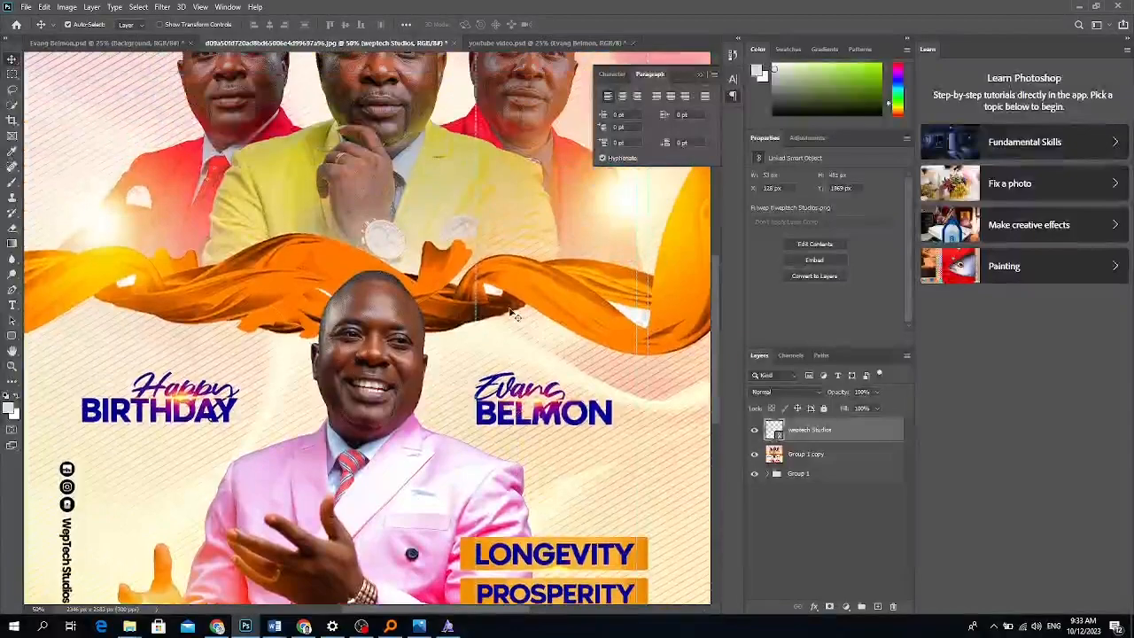
scroll(511, 312, up, 4)
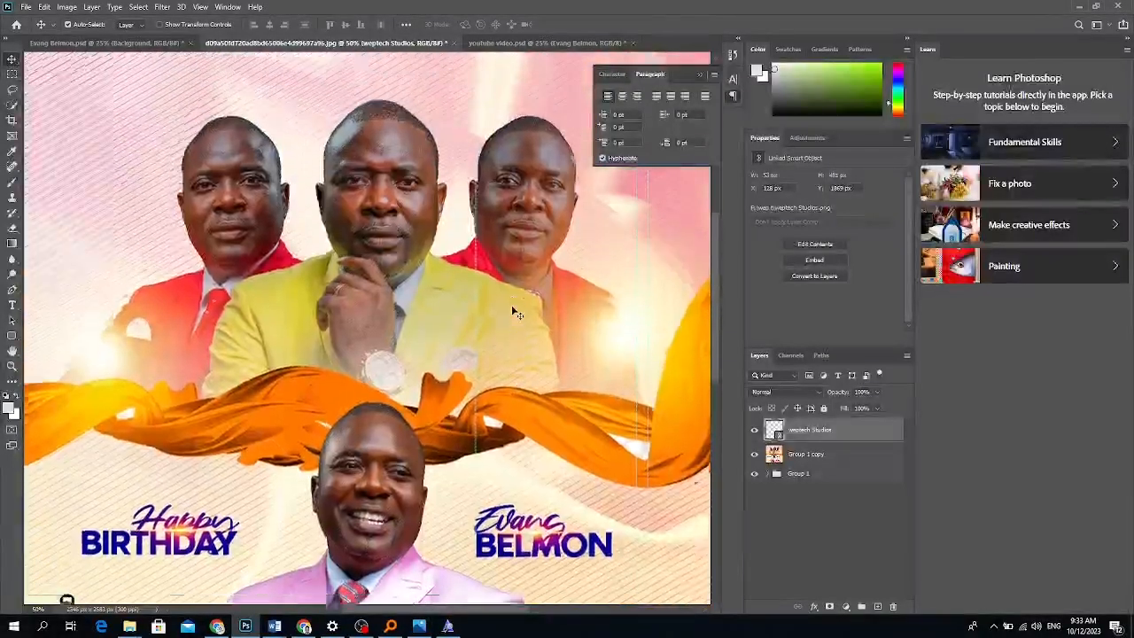
scroll(511, 304, down, 4)
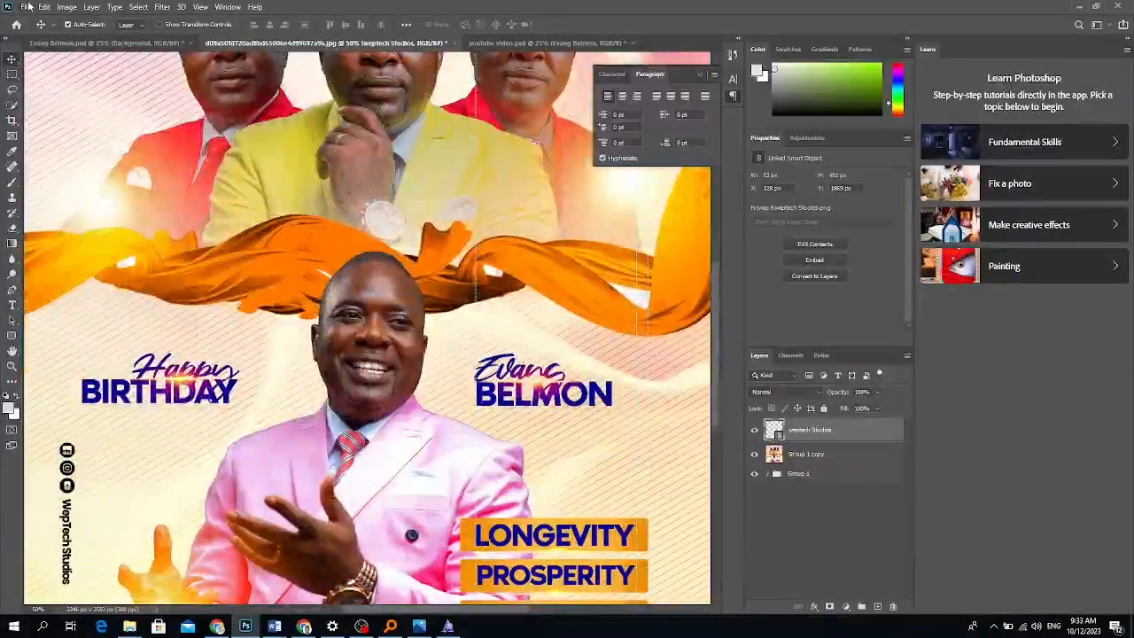
click(26, 6)
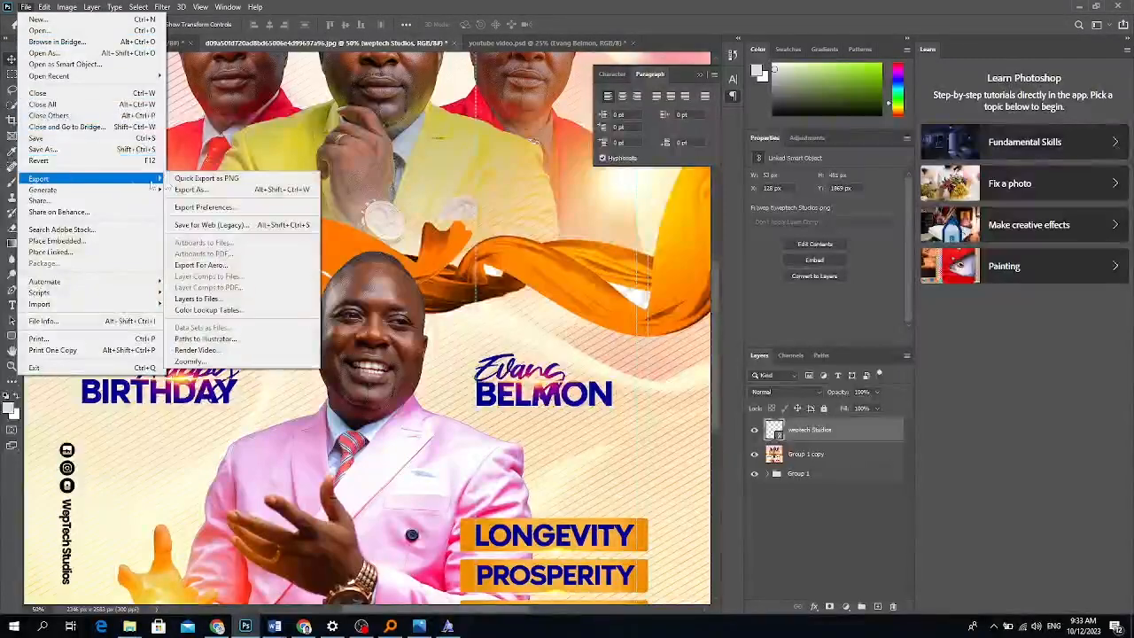